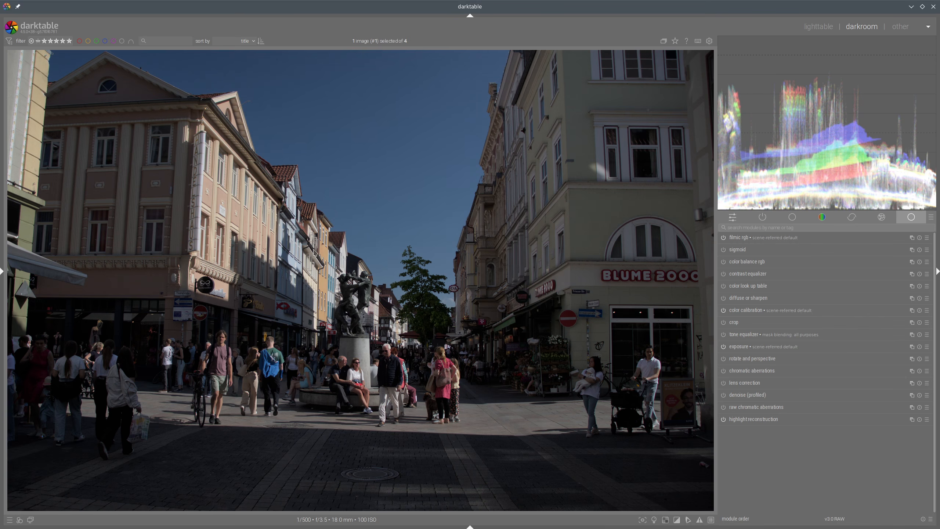
pyautogui.scroll(-6, 314, 252)
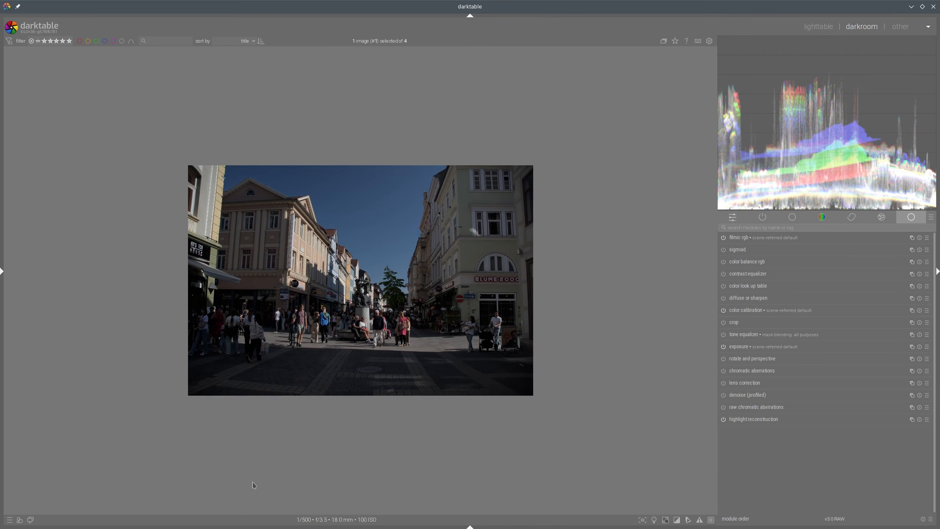
pyautogui.moveTo(255, 491)
pyautogui.mouseDown()
pyautogui.moveTo(271, 447)
pyautogui.moveTo(282, 473)
pyautogui.moveTo(309, 443)
pyautogui.moveTo(327, 475)
pyautogui.moveTo(343, 430)
pyautogui.moveTo(372, 428)
pyautogui.moveTo(447, 445)
pyautogui.moveTo(467, 494)
pyautogui.moveTo(260, 489)
pyautogui.mouseUp()
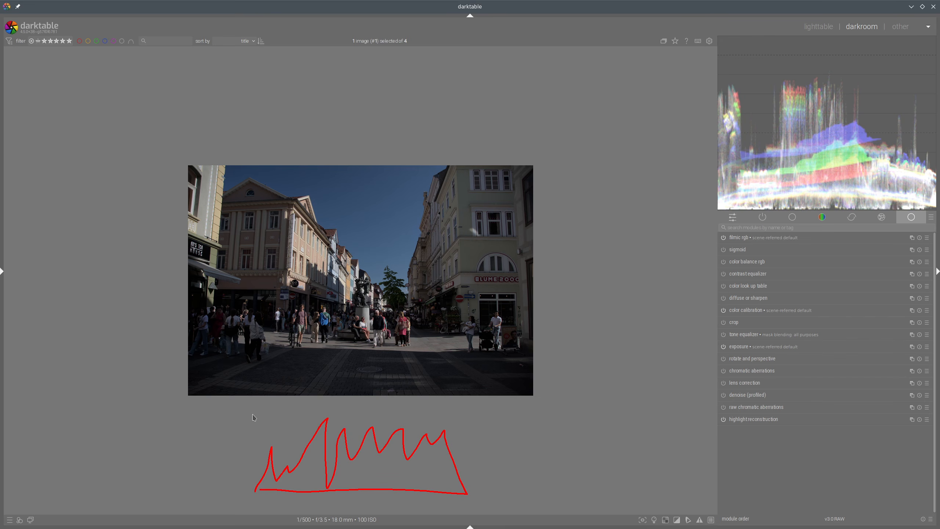
pyautogui.moveTo(261, 413)
pyautogui.mouseDown()
pyautogui.moveTo(258, 523)
pyautogui.moveTo(278, 494)
pyautogui.mouseUp()
pyautogui.moveTo(284, 413); pyautogui.dragTo(286, 502)
pyautogui.moveTo(314, 409); pyautogui.dragTo(312, 503)
pyautogui.moveTo(339, 410); pyautogui.dragTo(347, 512)
pyautogui.moveTo(372, 408); pyautogui.dragTo(369, 512)
pyautogui.moveTo(401, 407)
pyautogui.mouseDown()
pyautogui.moveTo(394, 457)
pyautogui.moveTo(407, 496)
pyautogui.mouseUp()
pyautogui.moveTo(425, 405); pyautogui.dragTo(435, 489)
pyautogui.moveTo(458, 405)
pyautogui.mouseDown()
pyautogui.moveTo(453, 511)
pyautogui.moveTo(483, 487)
pyautogui.moveTo(484, 509)
pyautogui.mouseUp()
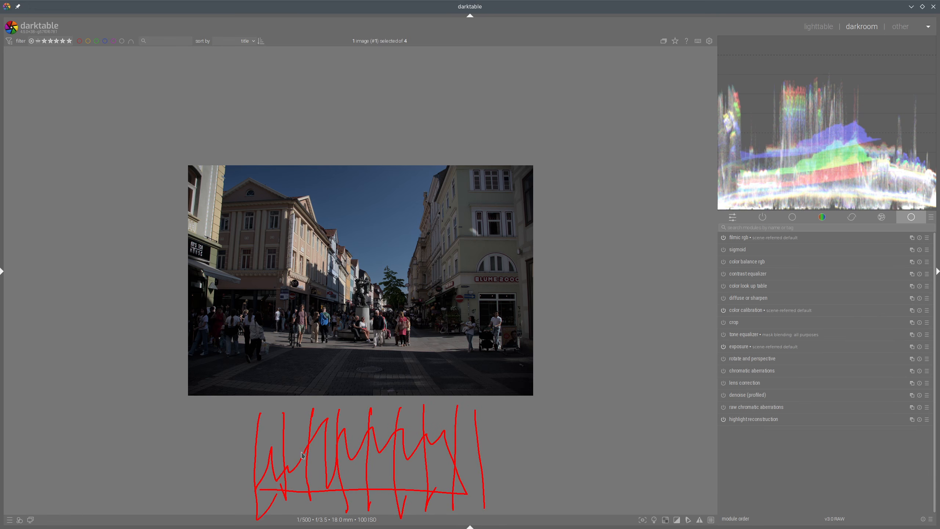
pyautogui.moveTo(269, 412); pyautogui.dragTo(269, 430)
pyautogui.moveTo(466, 407); pyautogui.dragTo(464, 424)
pyautogui.moveTo(356, 401)
pyautogui.mouseDown()
pyautogui.moveTo(366, 416)
pyautogui.moveTo(351, 420)
pyautogui.moveTo(367, 399)
pyautogui.mouseUp()
pyautogui.moveTo(298, 400)
pyautogui.mouseDown()
pyautogui.moveTo(299, 416)
pyautogui.moveTo(325, 409)
pyautogui.mouseUp()
pyautogui.moveTo(412, 401)
pyautogui.mouseDown()
pyautogui.moveTo(403, 418)
pyautogui.moveTo(415, 410)
pyautogui.moveTo(280, 411)
pyautogui.moveTo(328, 500)
pyautogui.moveTo(454, 468)
pyautogui.moveTo(379, 390)
pyautogui.moveTo(298, 385)
pyautogui.mouseUp()
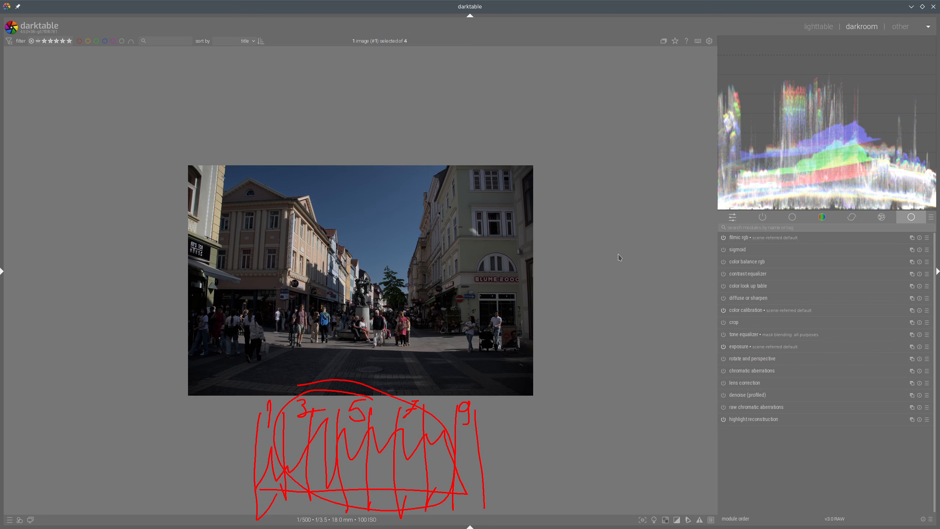
pyautogui.press('shift+super+F11')
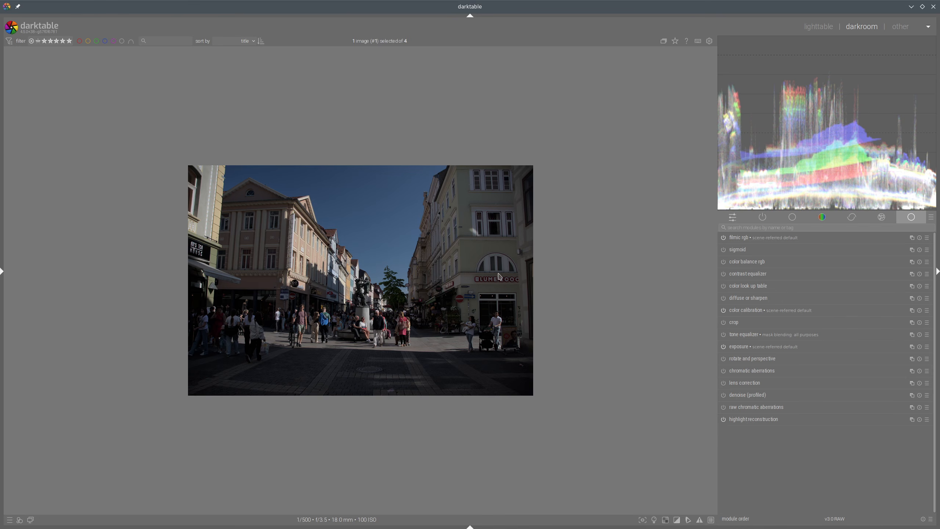
pyautogui.scroll(3, 339, 302)
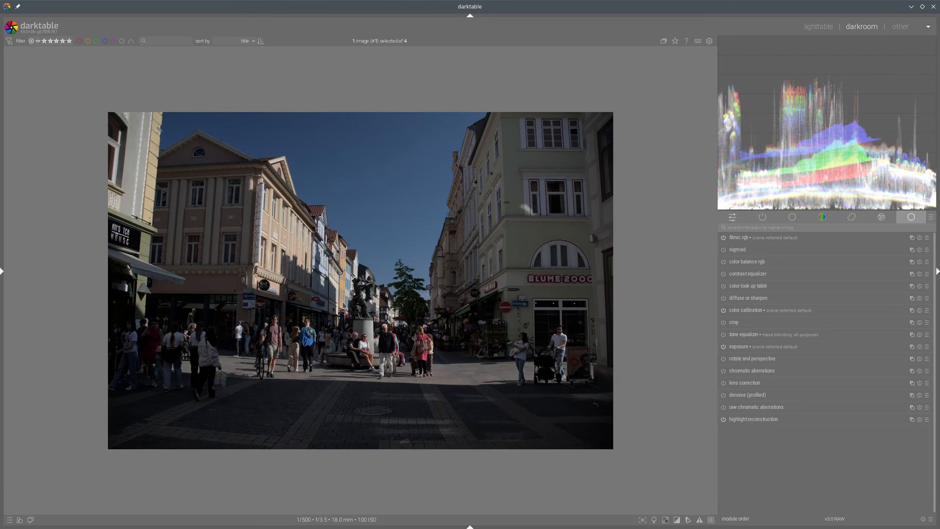
pyautogui.scroll(2, 344, 305)
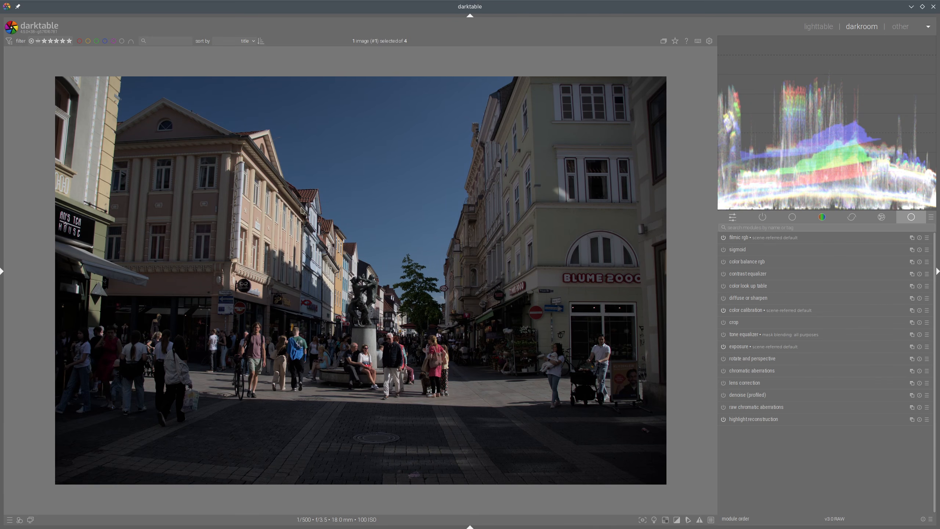
pyautogui.moveTo(253, 202)
pyautogui.mouseDown()
pyautogui.moveTo(258, 229)
pyautogui.moveTo(300, 228)
pyautogui.moveTo(254, 201)
pyautogui.moveTo(267, 232)
pyautogui.mouseUp()
pyautogui.press('shift+super+F11')
# Set the exposure automatically by sampling an area on the sunlit facade of the pink building.
pyautogui.click(740, 347)
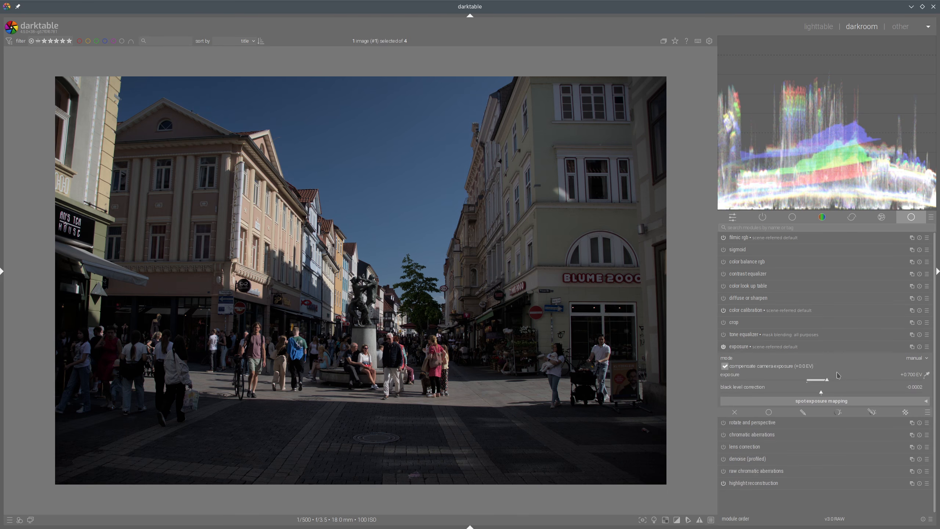
pyautogui.click(927, 374)
pyautogui.moveTo(252, 198); pyautogui.dragTo(281, 233)
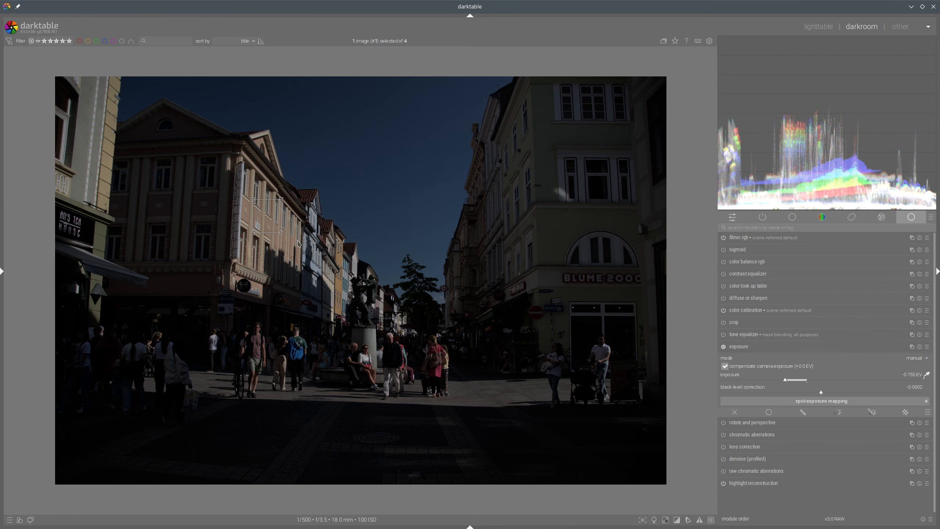
# Try exposure values of +0.825 EV and +1.664 EV, and reset the exposure module.
pyautogui.moveTo(821, 381); pyautogui.dragTo(831, 381)
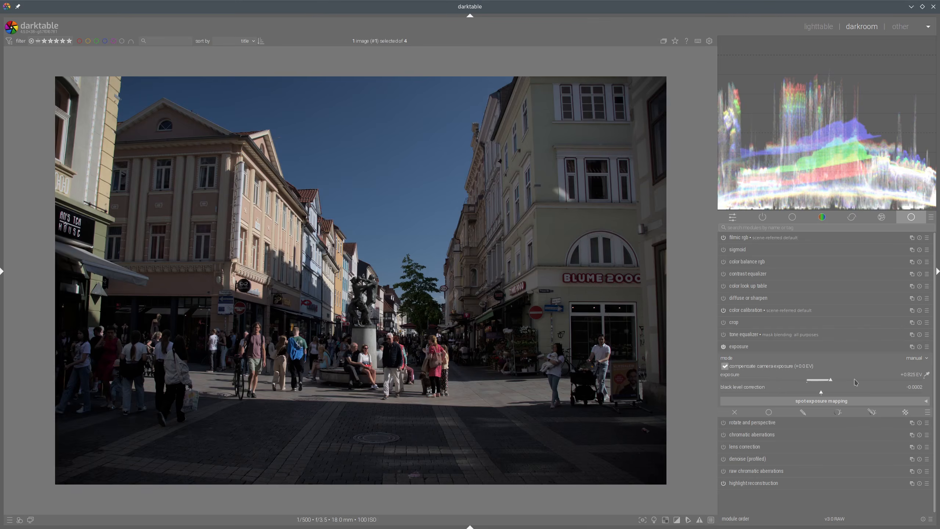
pyautogui.click(855, 381)
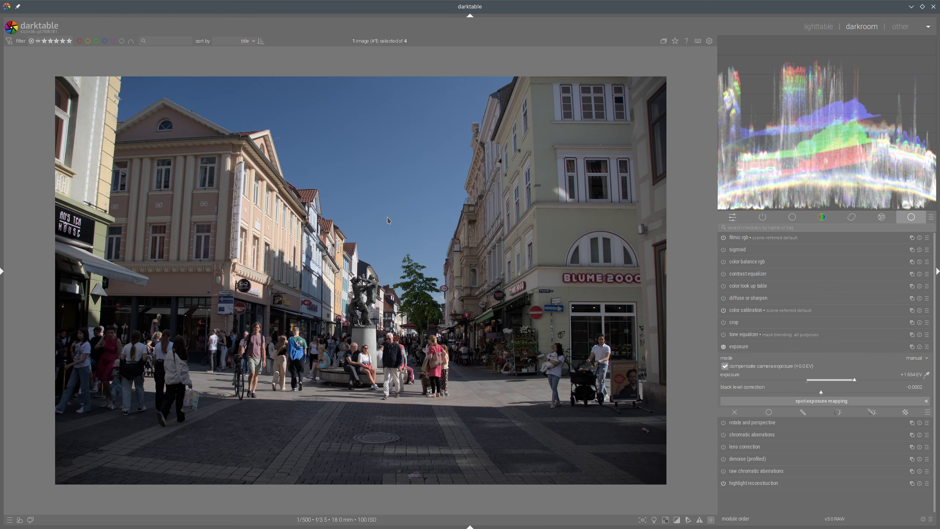
pyautogui.click(920, 347)
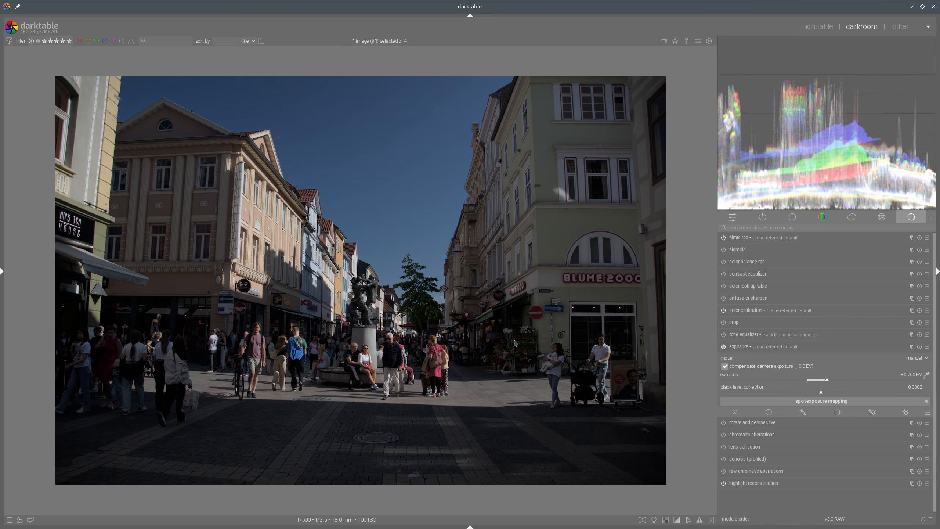
# Sample the shaded shopfront area for automatic exposure, and manually set the exposure to about +2.4 EV.
pyautogui.moveTo(528, 335)
pyautogui.mouseDown()
pyautogui.moveTo(479, 333)
pyautogui.moveTo(498, 365)
pyautogui.moveTo(540, 362)
pyautogui.moveTo(529, 334)
pyautogui.mouseUp()
pyautogui.click(928, 375)
pyautogui.moveTo(489, 336); pyautogui.dragTo(536, 366)
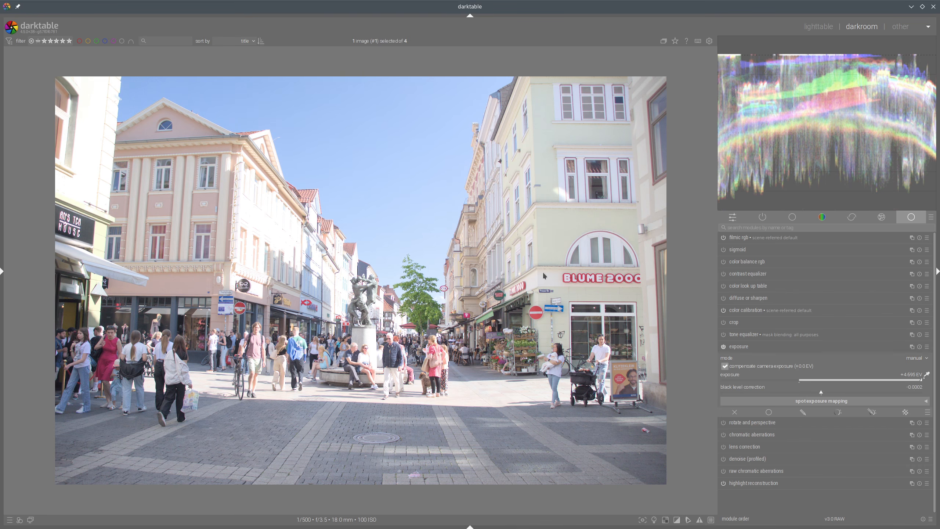
pyautogui.moveTo(496, 292)
pyautogui.mouseDown()
pyautogui.moveTo(588, 373)
pyautogui.moveTo(547, 276)
pyautogui.mouseUp()
pyautogui.click(862, 380)
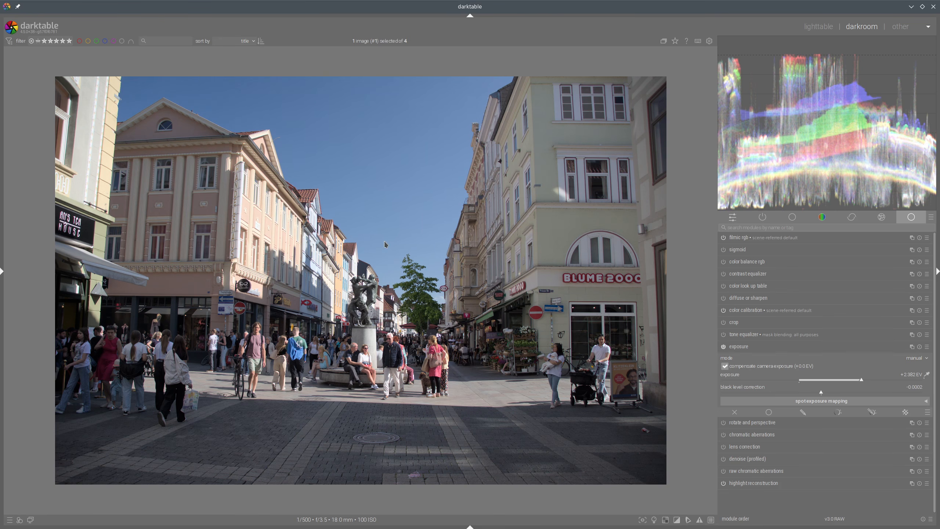
# Switch to Firefox, skim the Wikipedia article on the Zone System, and return to darktable.
pyautogui.hotkey('alt', 'Tab')
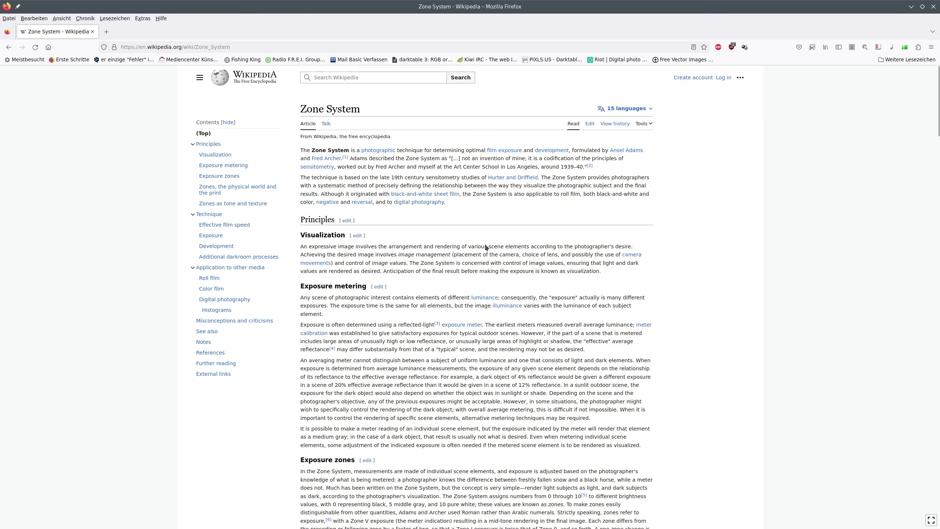
pyautogui.scroll(-10, 523, 287)
pyautogui.scroll(-20, 525, 282)
pyautogui.scroll(-12, 523, 267)
pyautogui.scroll(20, 529, 272)
pyautogui.scroll(20, 534, 275)
pyautogui.hotkey('alt', 'Tab')
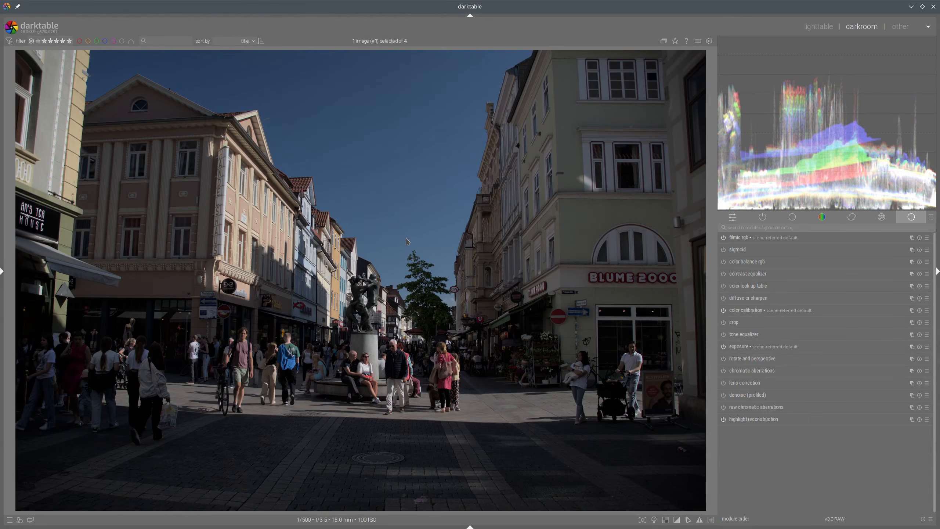
# Set the photo's exposure to +1.960 EV and collapse the exposure module.
pyautogui.click(742, 346)
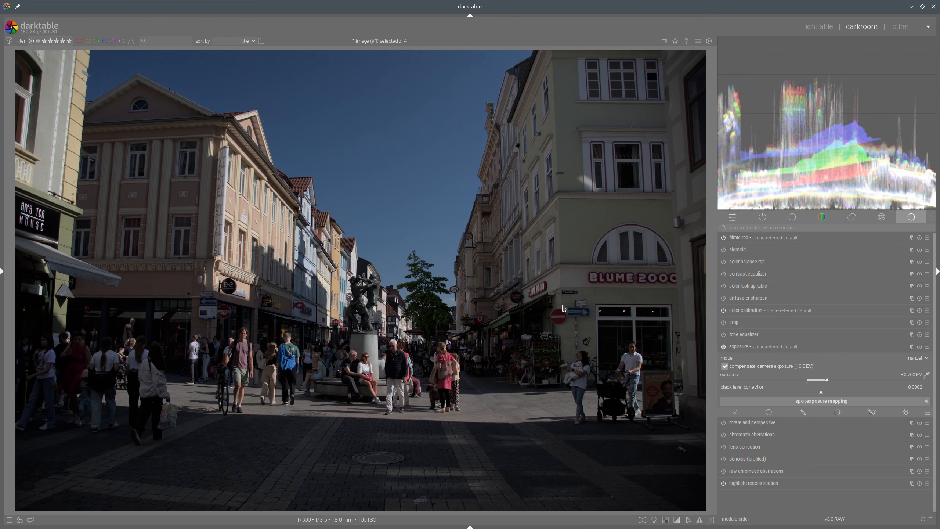
pyautogui.moveTo(837, 58)
pyautogui.moveTo(854, 383); pyautogui.dragTo(862, 382)
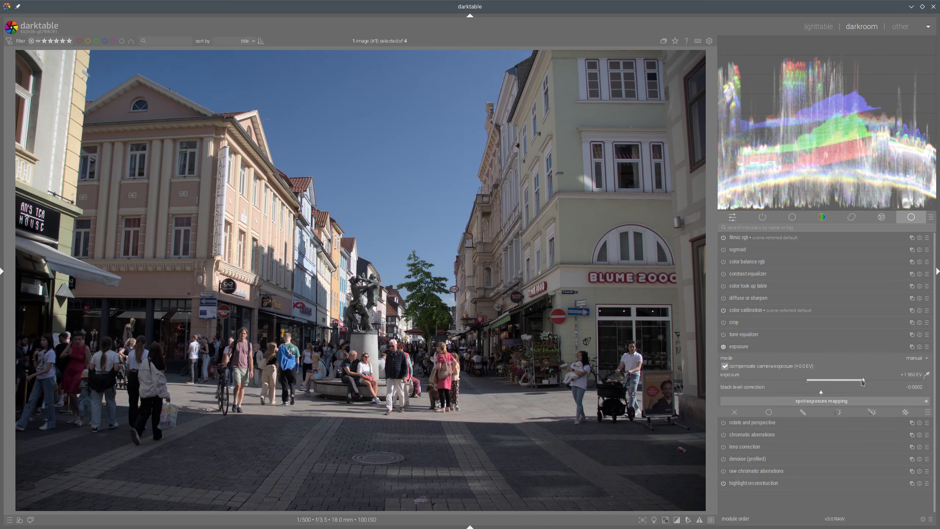
pyautogui.click(745, 347)
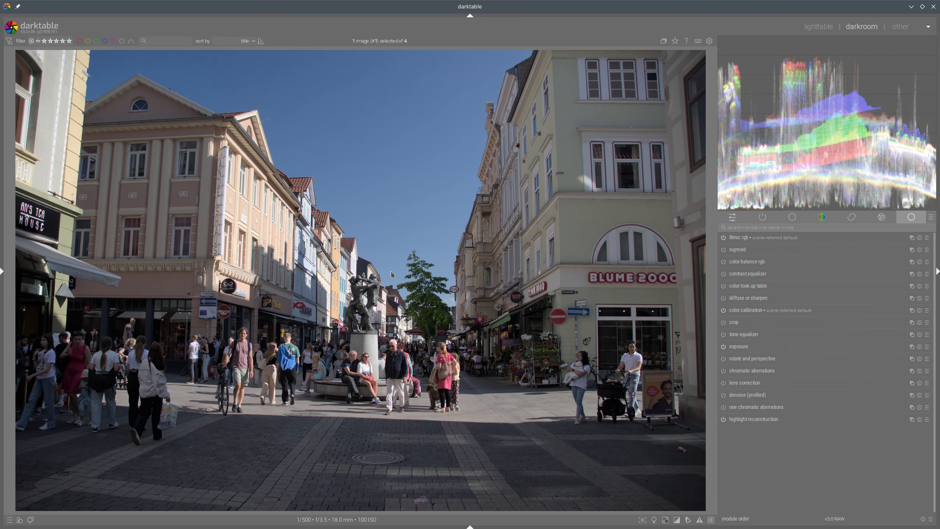
pyautogui.scroll(-2, 453, 279)
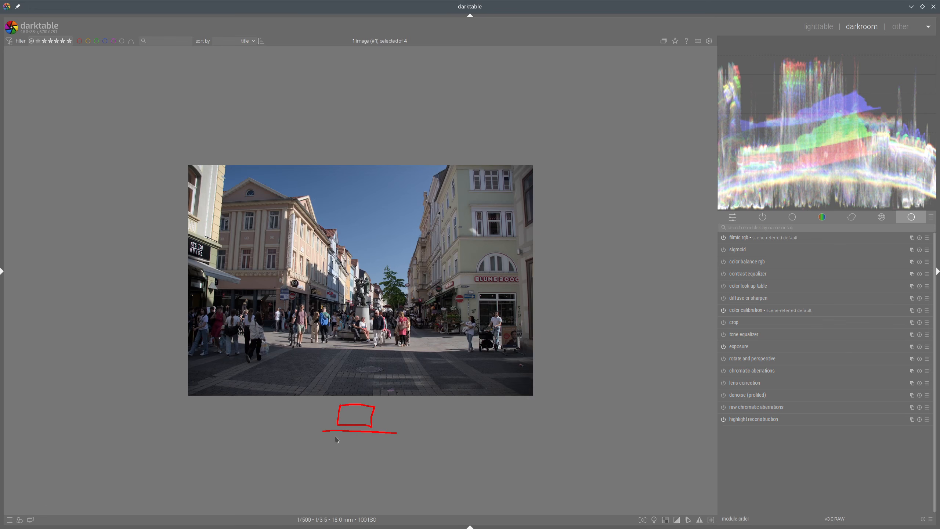
pyautogui.moveTo(341, 434)
pyautogui.mouseDown()
pyautogui.moveTo(329, 447)
pyautogui.moveTo(377, 449)
pyautogui.moveTo(374, 435)
pyautogui.moveTo(340, 433)
pyautogui.mouseUp()
pyautogui.moveTo(296, 457)
pyautogui.mouseDown()
pyautogui.moveTo(431, 454)
pyautogui.moveTo(369, 485)
pyautogui.moveTo(242, 486)
pyautogui.moveTo(298, 462)
pyautogui.mouseUp()
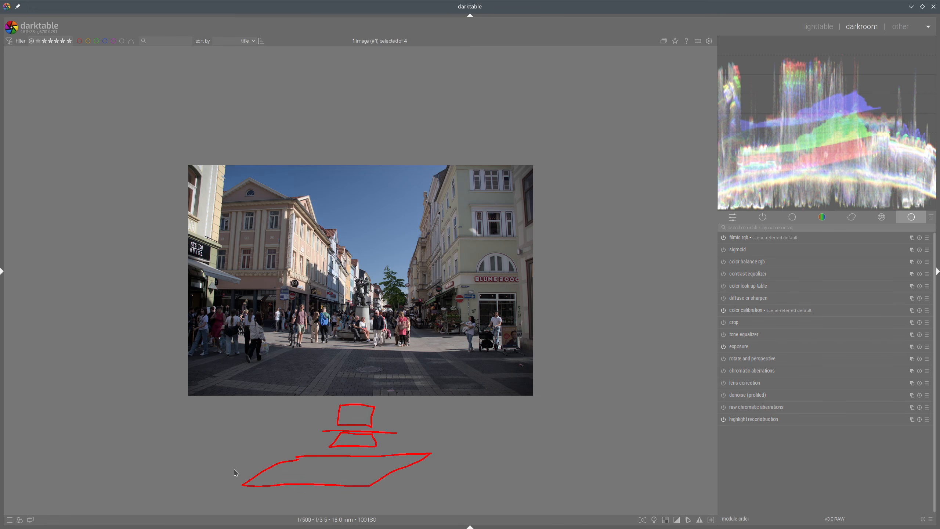
pyautogui.moveTo(236, 474)
pyautogui.mouseDown()
pyautogui.moveTo(287, 451)
pyautogui.moveTo(406, 448)
pyautogui.moveTo(421, 459)
pyautogui.moveTo(352, 476)
pyautogui.moveTo(239, 474)
pyautogui.mouseUp()
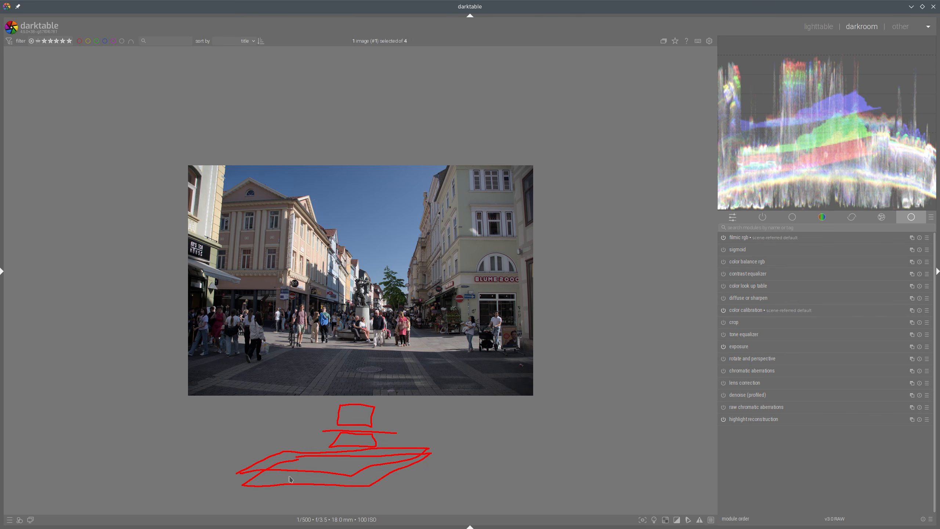
pyautogui.moveTo(302, 458)
pyautogui.mouseDown()
pyautogui.moveTo(340, 456)
pyautogui.moveTo(302, 457)
pyautogui.mouseUp()
pyautogui.moveTo(266, 452); pyautogui.dragTo(425, 449)
pyautogui.press('shift+super+F11')
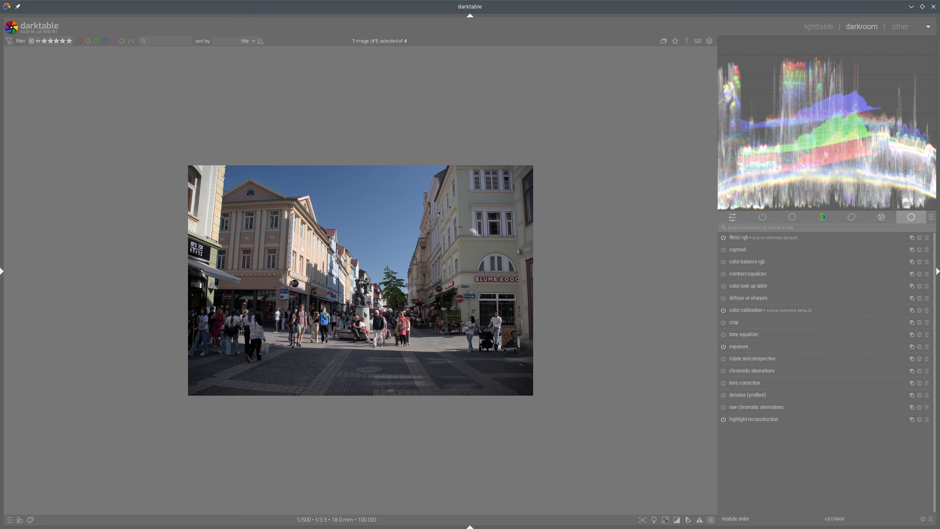
pyautogui.scroll(2, 370, 315)
pyautogui.scroll(3, 371, 317)
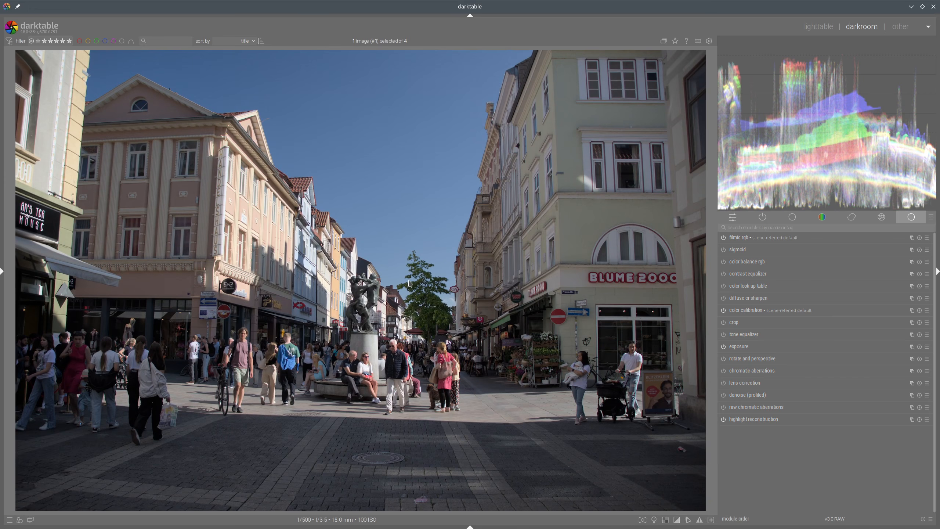
# Enable the tone equalizer and darken the sky's tones directly on the image, lowering the -1 EV band to -1.22 EV.
pyautogui.click(742, 335)
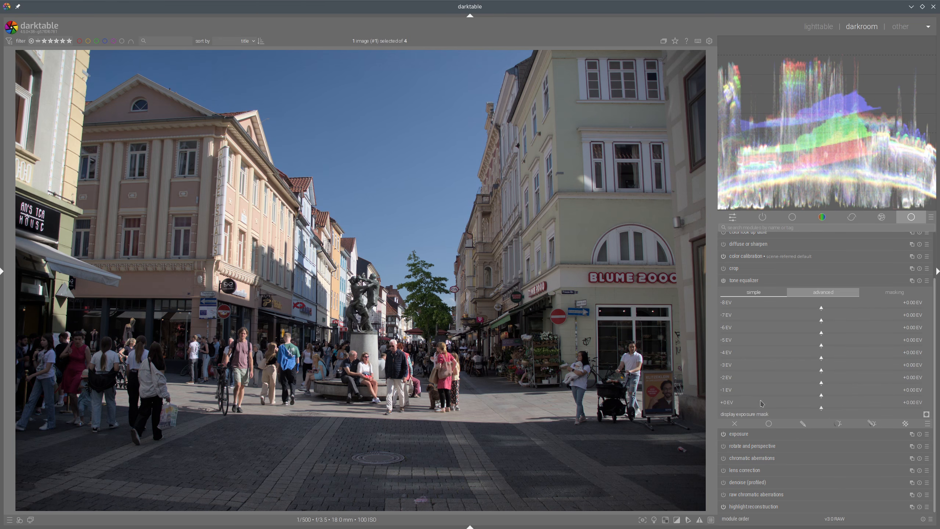
pyautogui.click(723, 281)
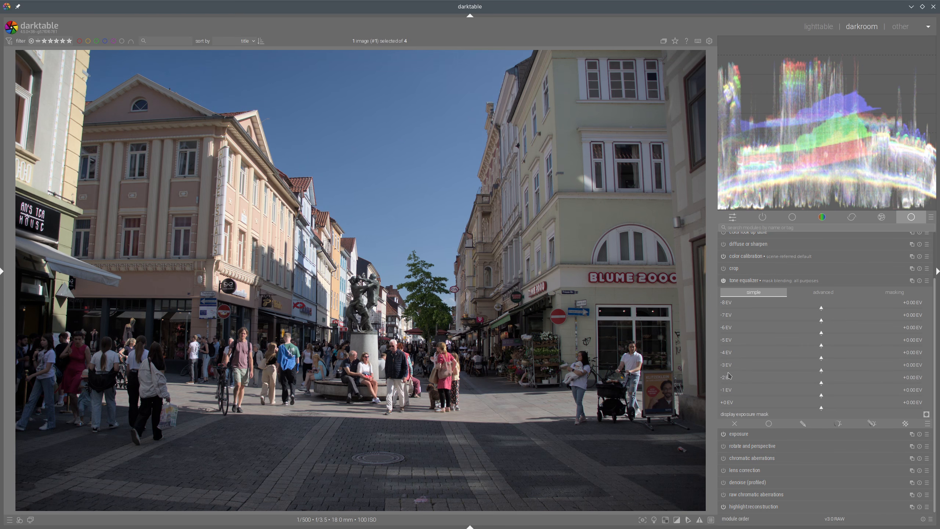
pyautogui.moveTo(724, 376)
pyautogui.mouseDown()
pyautogui.moveTo(902, 386)
pyautogui.moveTo(893, 400)
pyautogui.moveTo(722, 401)
pyautogui.mouseUp()
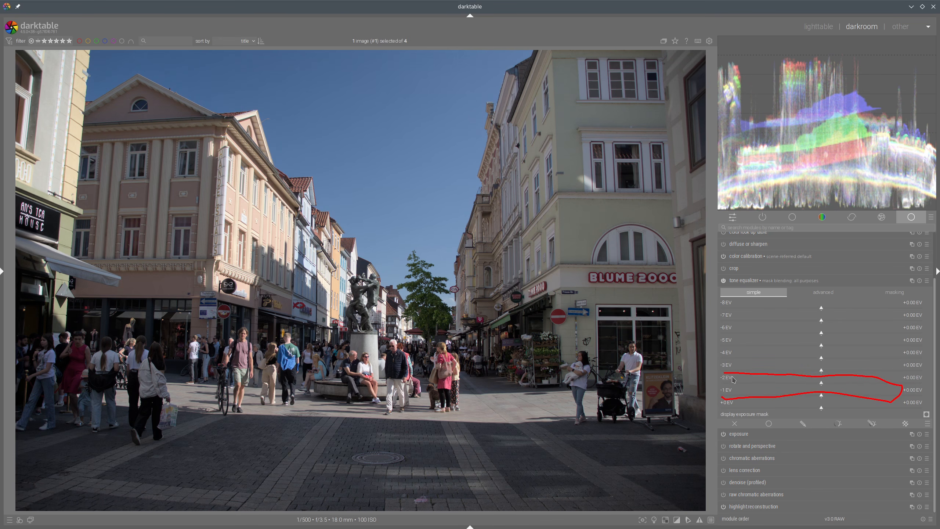
pyautogui.press('shift+super+F11')
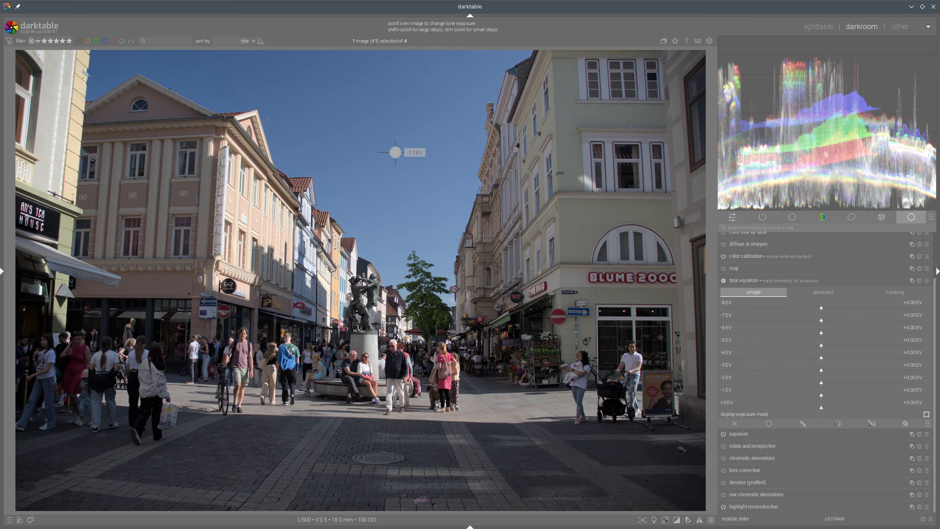
pyautogui.scroll(-5, 395, 152)
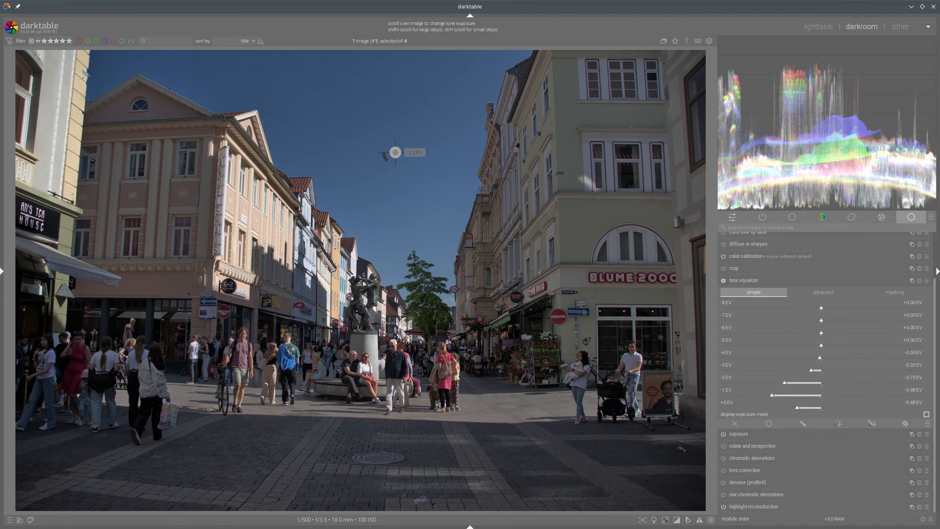
pyautogui.scroll(-2, 395, 152)
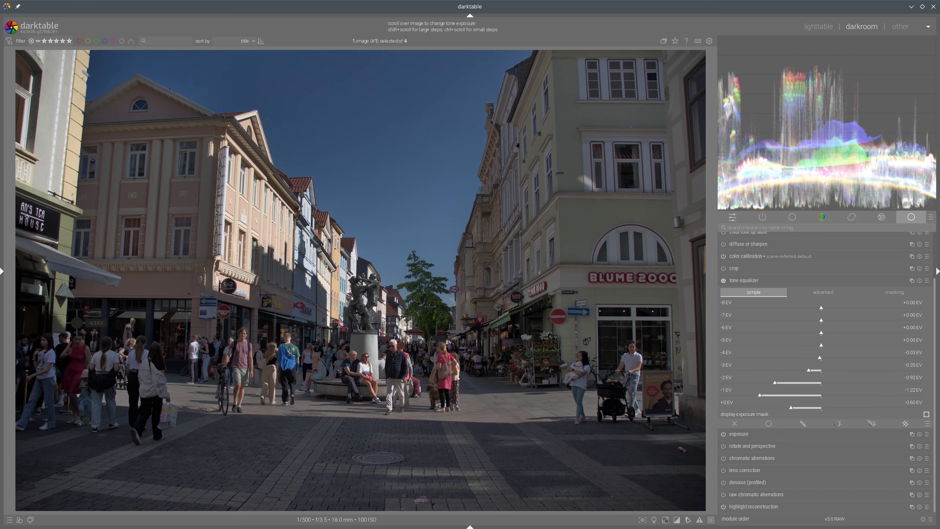
# Brighten the shadow tones directly on the image with the tone equalizer, raising the -6 EV band to +1.21 EV.
pyautogui.moveTo(835, 326)
pyautogui.mouseDown()
pyautogui.moveTo(788, 351)
pyautogui.moveTo(856, 342)
pyautogui.moveTo(827, 326)
pyautogui.mouseUp()
pyautogui.scroll(10, 75, 322)
pyautogui.scroll(3, 75, 322)
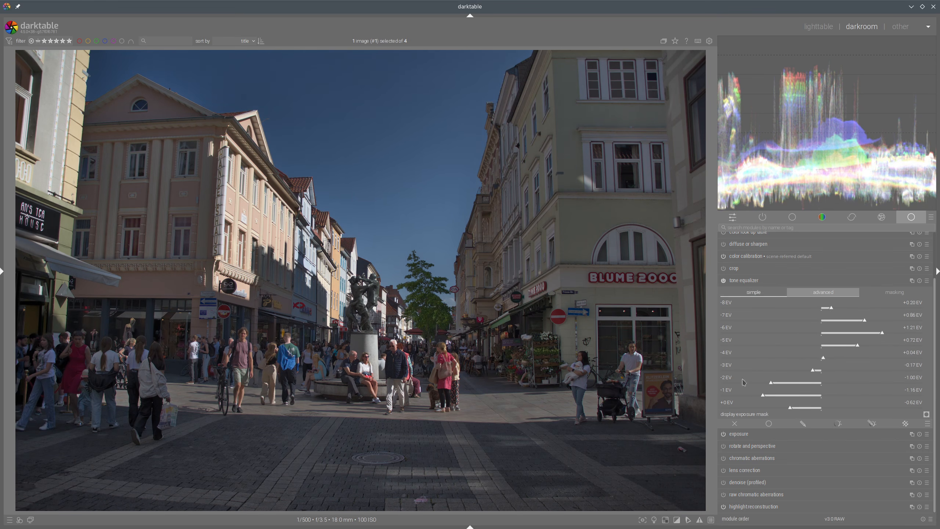
pyautogui.click(723, 280)
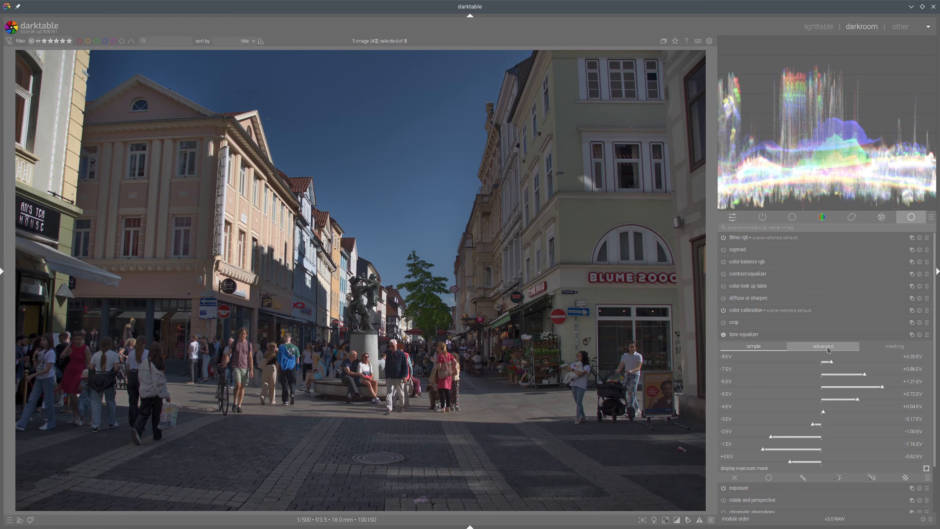
# Compare the tone equalizer's simple sliders with its advanced curve view, ending on the advanced curve.
pyautogui.click(828, 350)
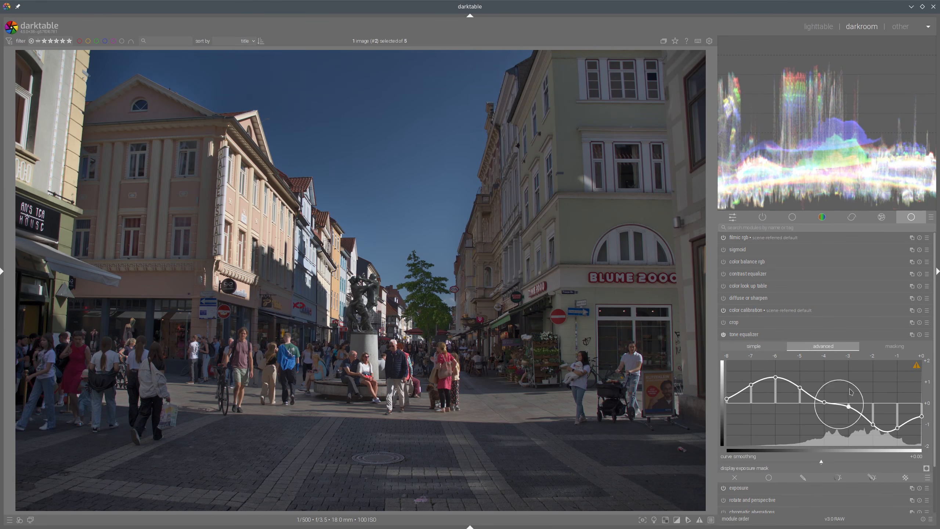
pyautogui.click(754, 348)
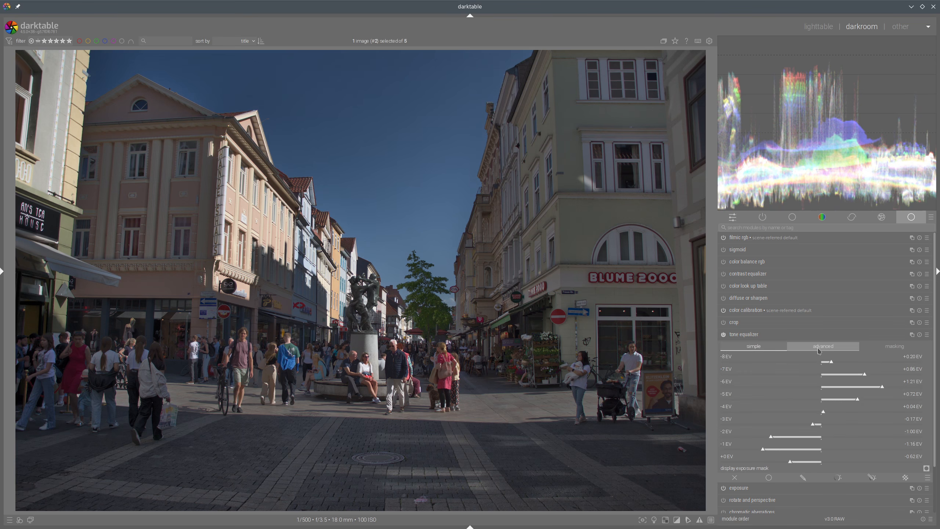
pyautogui.click(818, 349)
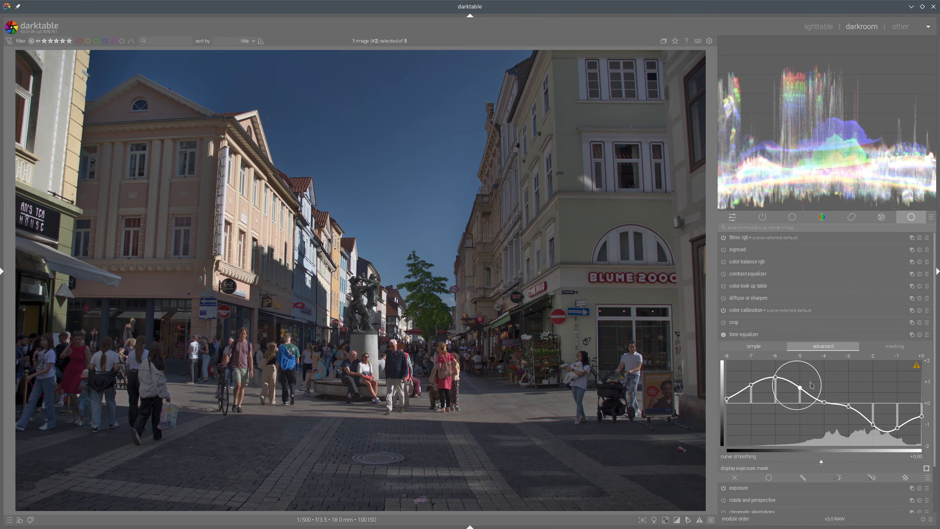
# Check the tone equalizer's simple band values, return to the advanced curve and display the exposure mask.
pyautogui.click(760, 347)
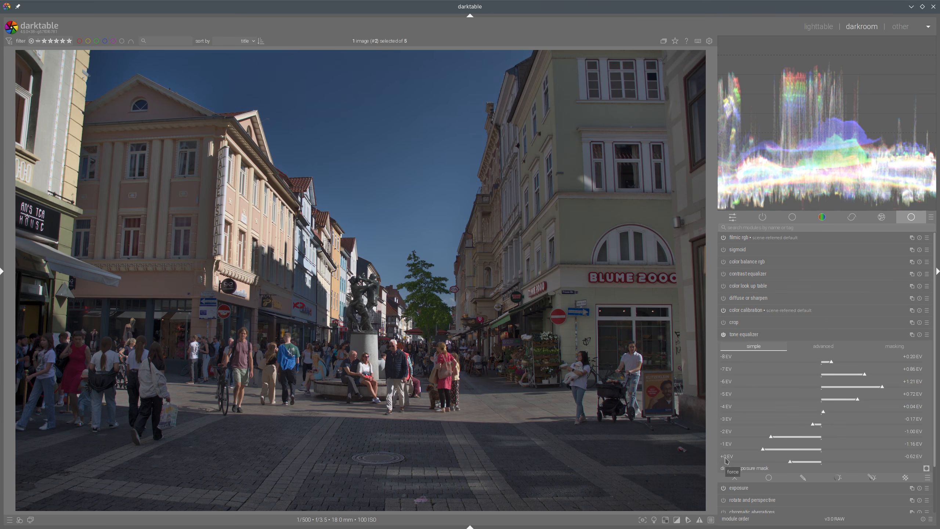
pyautogui.click(821, 347)
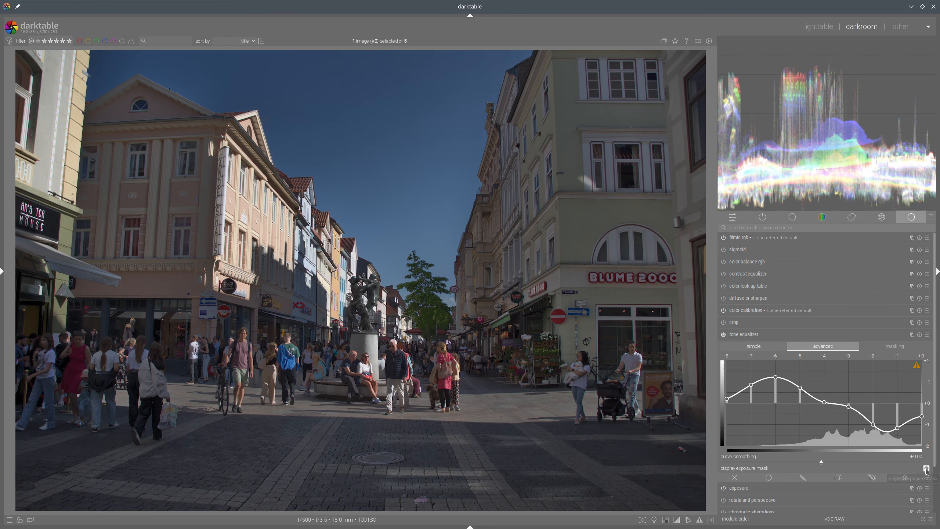
pyautogui.click(926, 469)
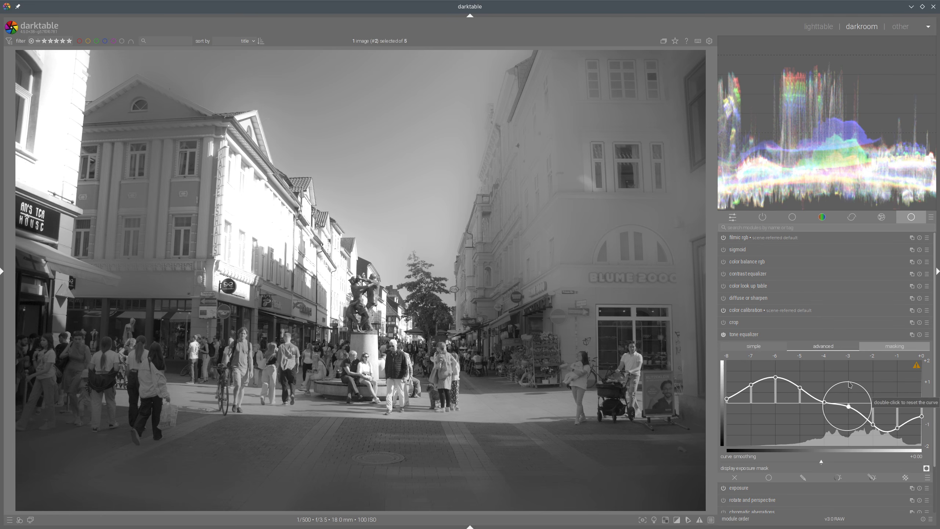
# Switch to Inkscape and examine the histogram illustration in tone_equalizer.svg.
pyautogui.hotkey('alt', 'Tab')
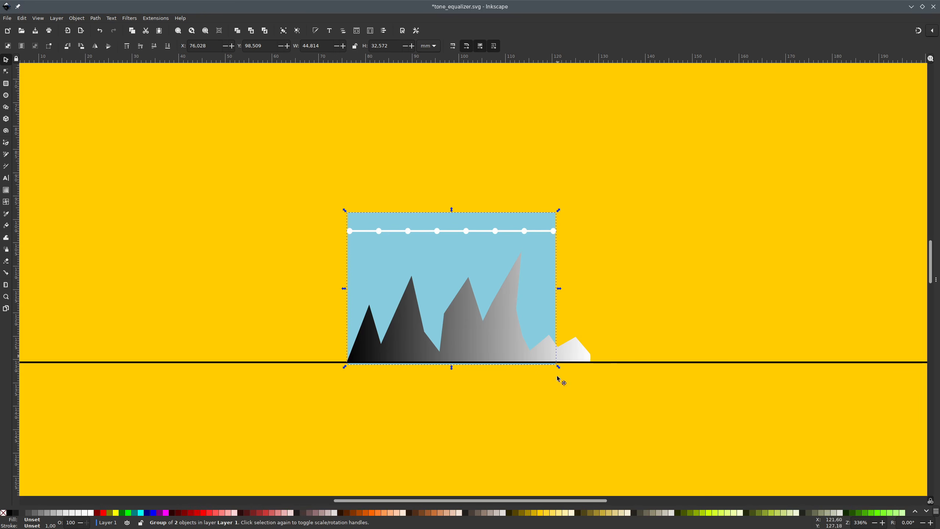
pyautogui.moveTo(573, 296)
pyautogui.mouseDown()
pyautogui.moveTo(558, 346)
pyautogui.moveTo(607, 329)
pyautogui.moveTo(572, 315)
pyautogui.mouseUp()
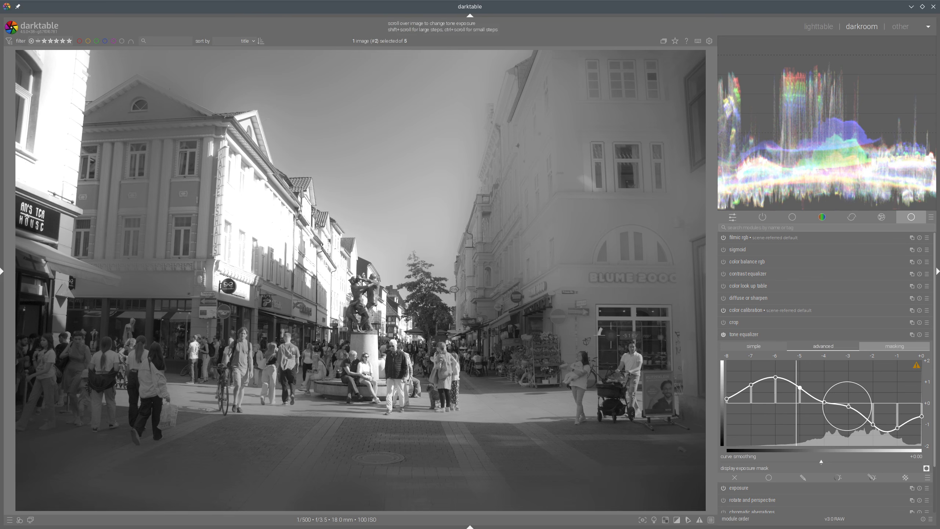
# Return to darktable, set the mask exposure compensation automatically to -1.09 EV, and check the mask histogram on the advanced curve.
pyautogui.click(895, 347)
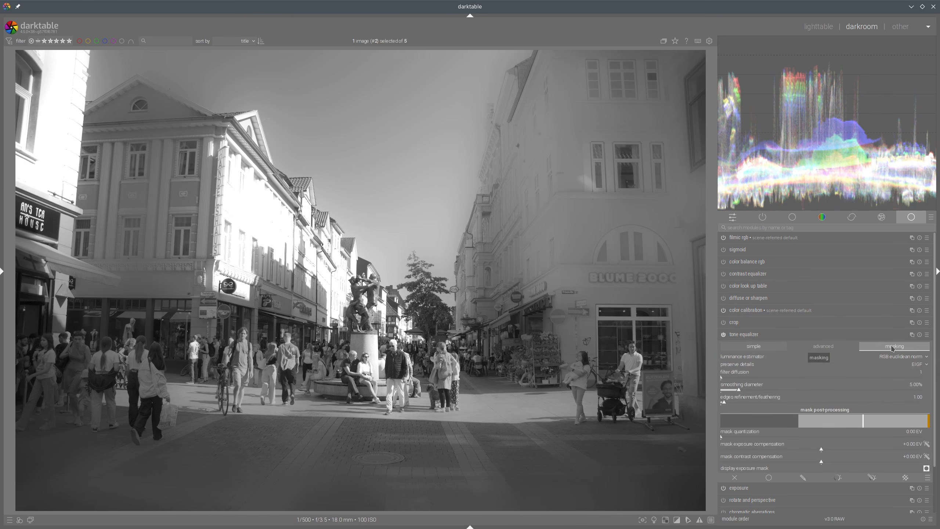
pyautogui.moveTo(807, 400)
pyautogui.mouseDown()
pyautogui.moveTo(777, 432)
pyautogui.moveTo(879, 445)
pyautogui.moveTo(939, 427)
pyautogui.moveTo(894, 407)
pyautogui.moveTo(792, 404)
pyautogui.mouseUp()
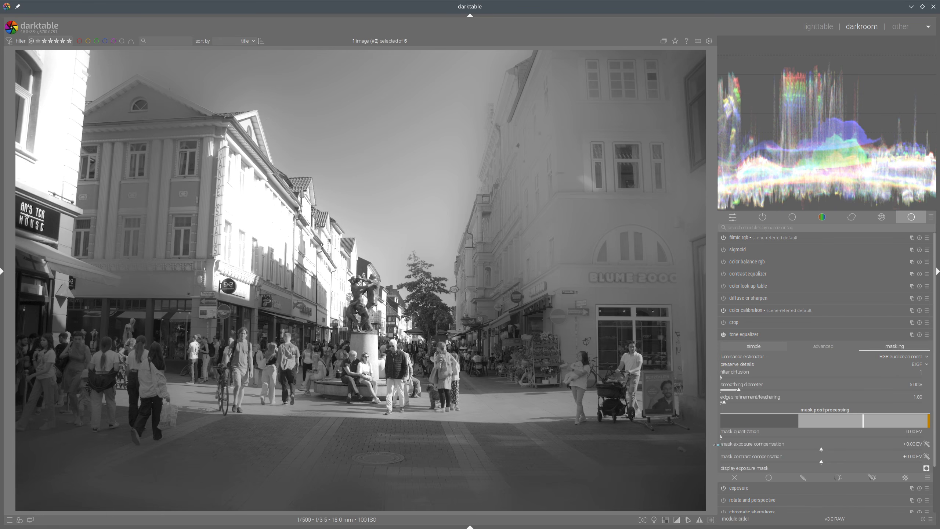
pyautogui.moveTo(751, 446)
pyautogui.mouseDown()
pyautogui.moveTo(935, 440)
pyautogui.moveTo(930, 452)
pyautogui.moveTo(708, 459)
pyautogui.mouseUp()
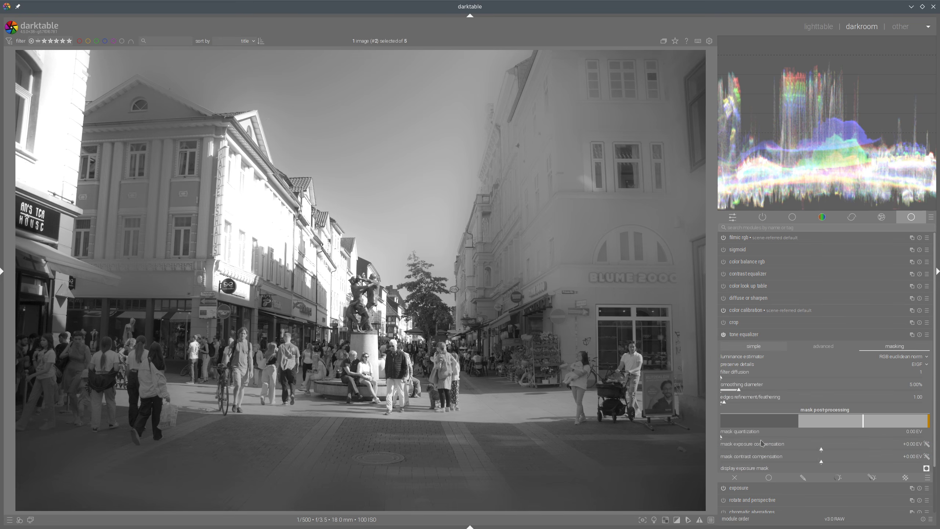
pyautogui.click(927, 444)
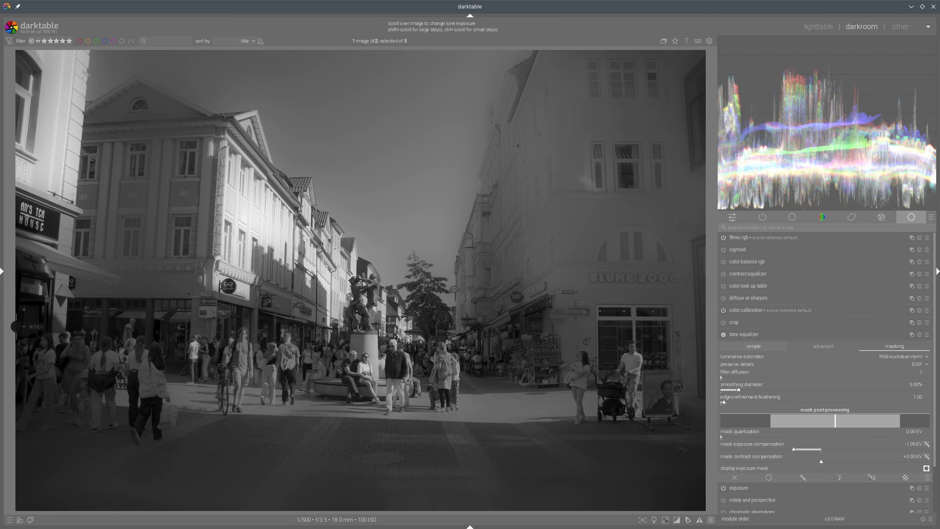
pyautogui.click(822, 349)
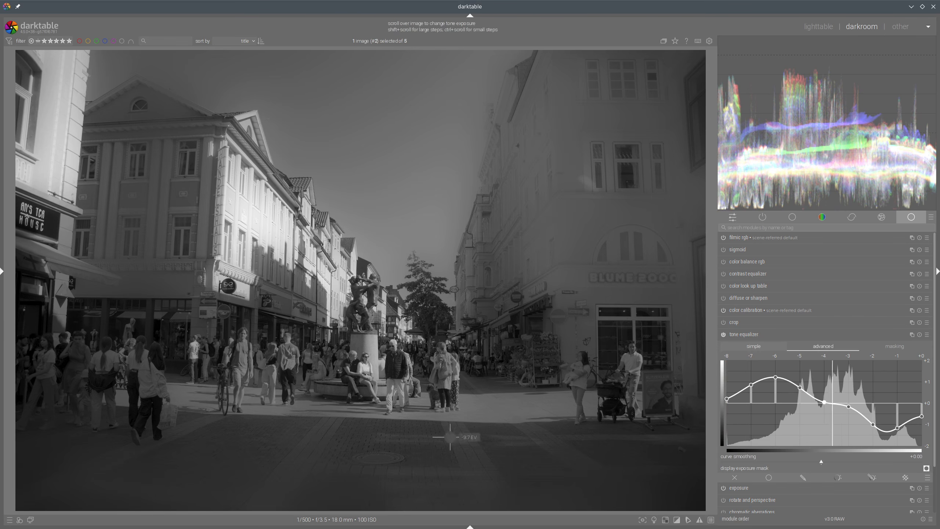
pyautogui.moveTo(361, 525)
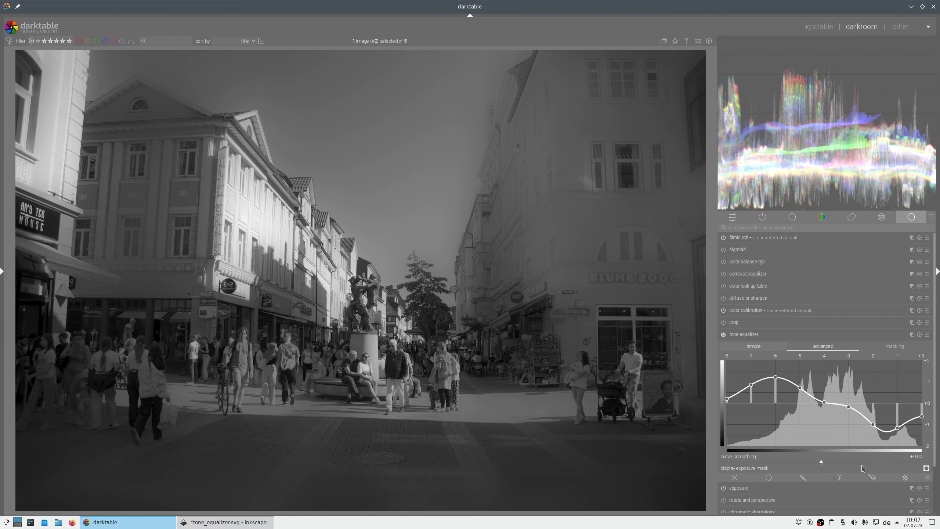
pyautogui.click(892, 347)
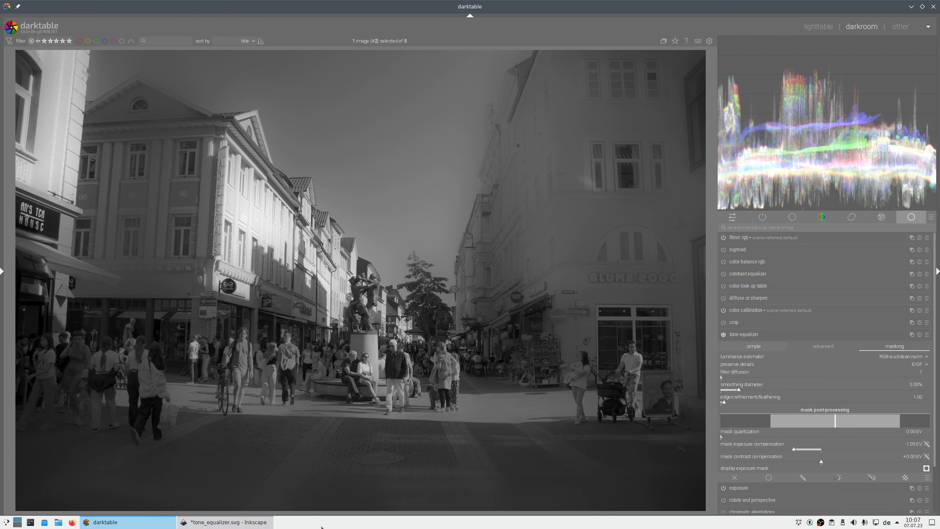
# Switch to Inkscape and move the blue curve group over the histogram to about X 80.8, Y 97.9 mm.
pyautogui.click(225, 522)
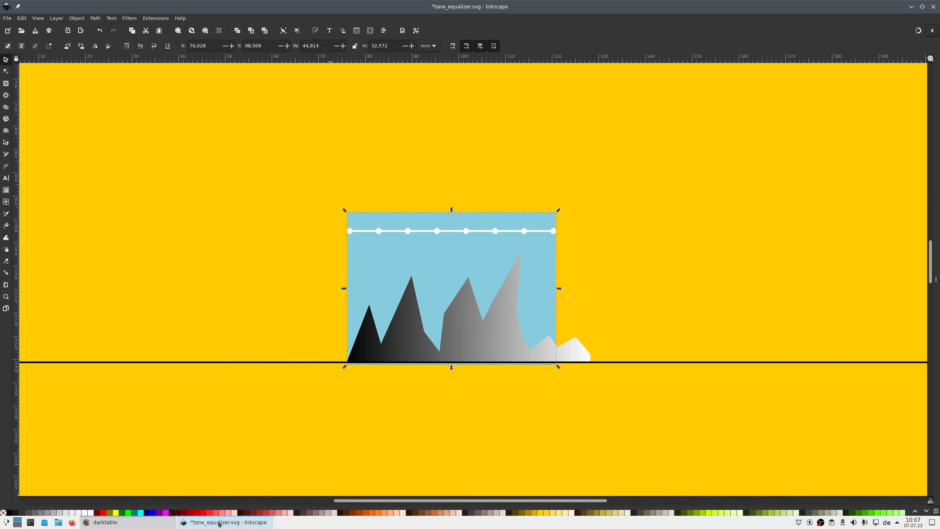
pyautogui.click(86, 523)
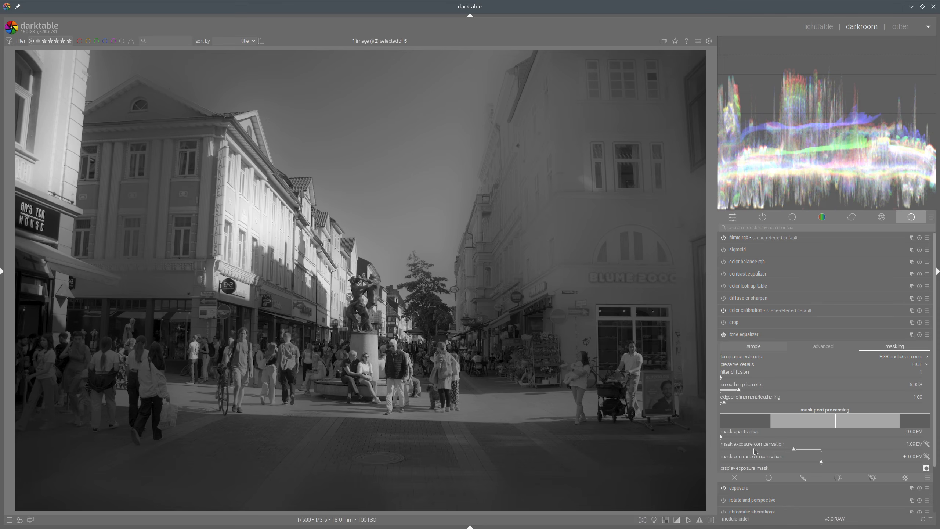
pyautogui.moveTo(247, 522)
pyautogui.click(199, 522)
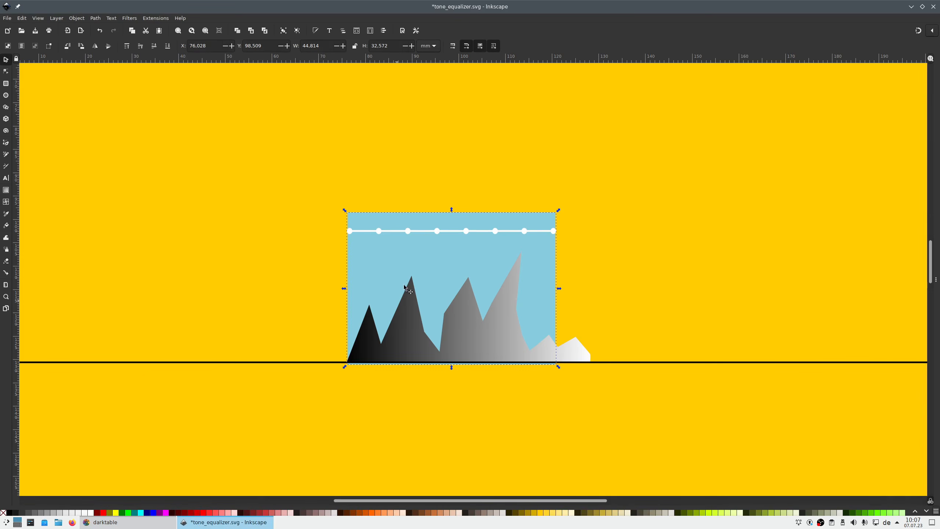
pyautogui.moveTo(440, 256); pyautogui.dragTo(465, 248)
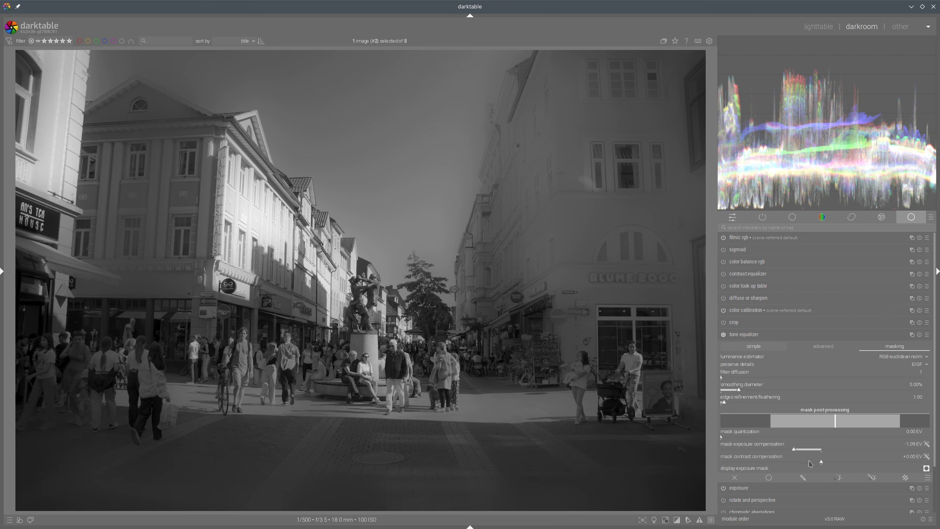
# Return to darktable, set the mask contrast compensation to -0.05 EV, and check the histogram on the advanced curve.
pyautogui.click(927, 458)
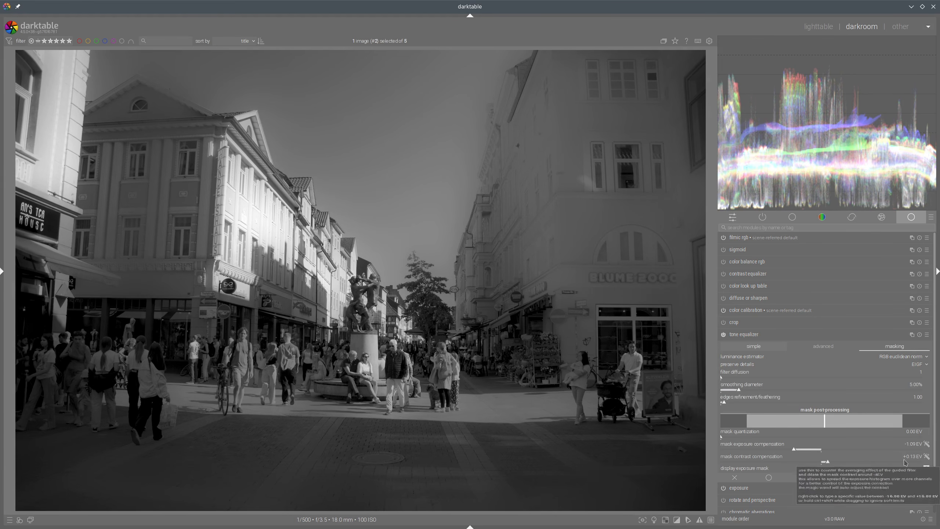
pyautogui.moveTo(828, 464); pyautogui.dragTo(818, 463)
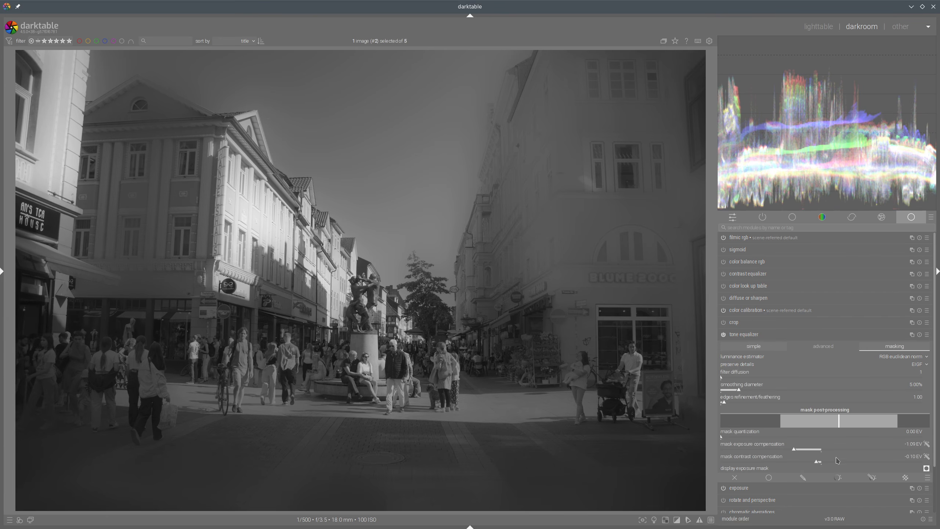
pyautogui.scroll(3, 819, 463)
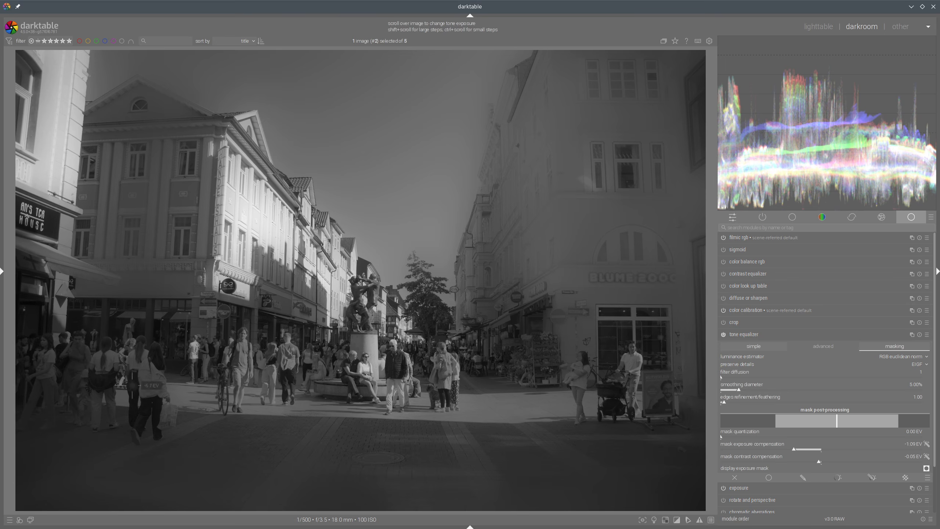
pyautogui.click(829, 346)
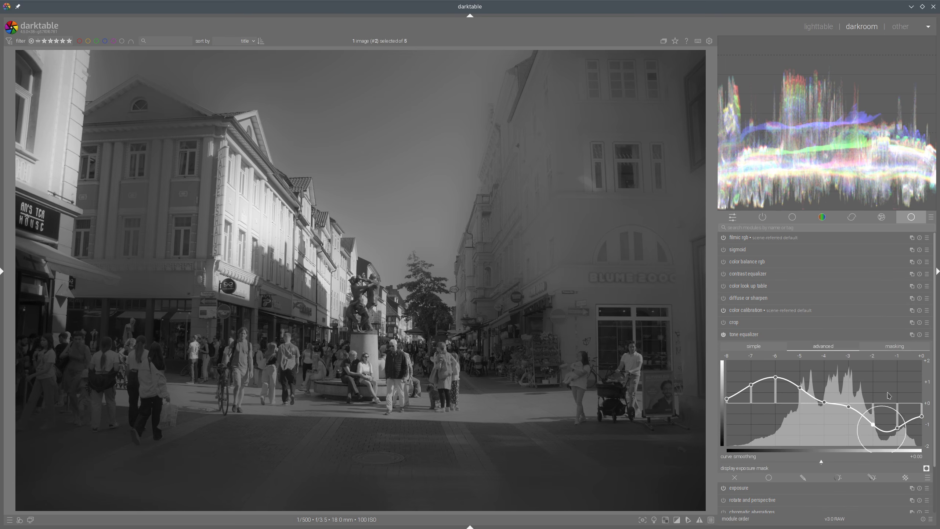
# Switch to Inkscape and stretch the blue curve group on both sides to about 53 mm wide, covering the whole histogram.
pyautogui.click(229, 522)
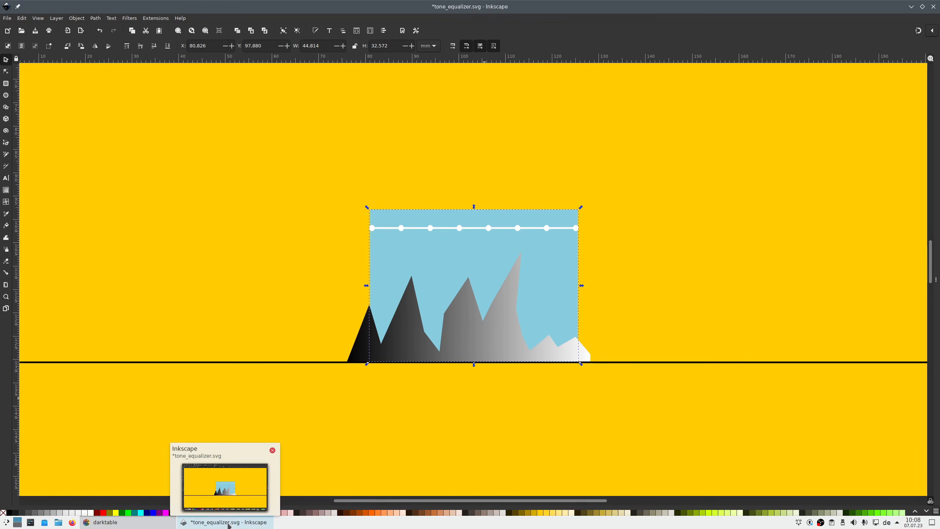
pyautogui.moveTo(369, 286); pyautogui.dragTo(343, 289)
pyautogui.moveTo(580, 288); pyautogui.dragTo(595, 289)
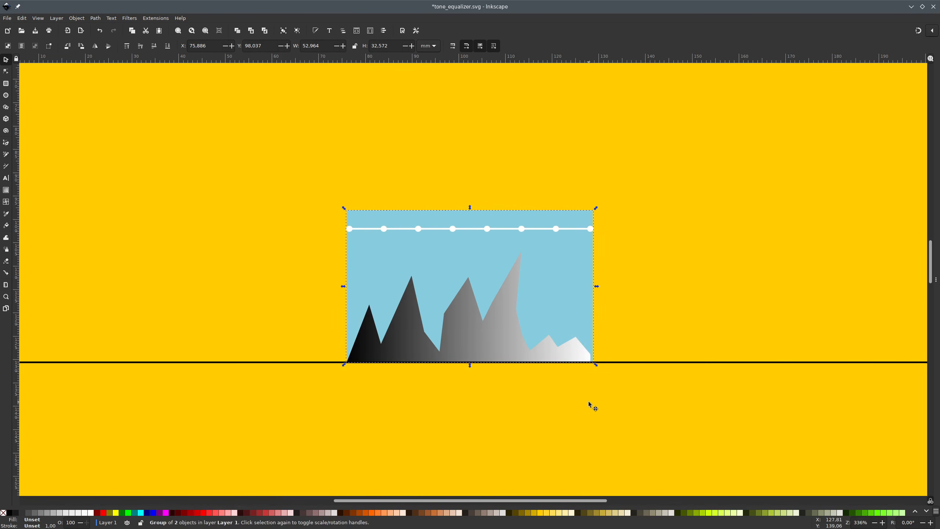
# Return to darktable, review the masking settings against the advanced curve, and hide the exposure mask.
pyautogui.moveTo(496, 528)
pyautogui.click(220, 522)
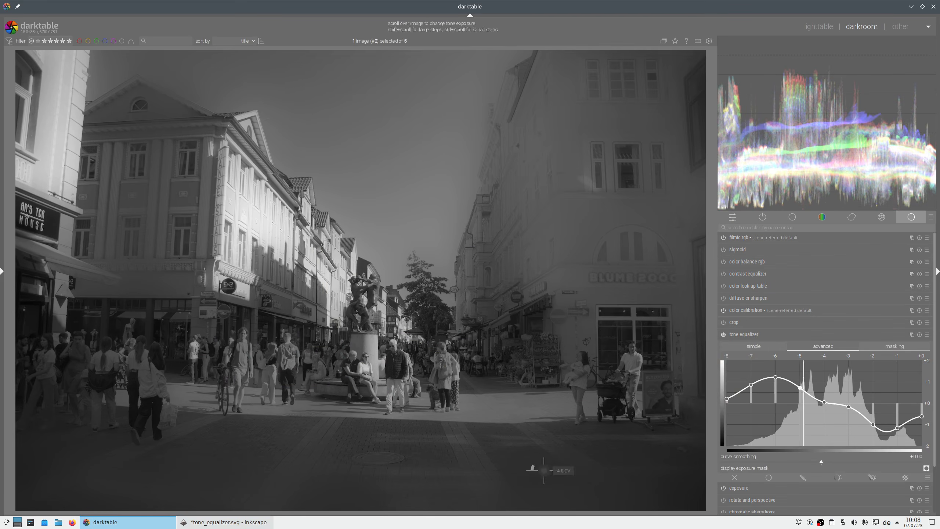
pyautogui.click(903, 346)
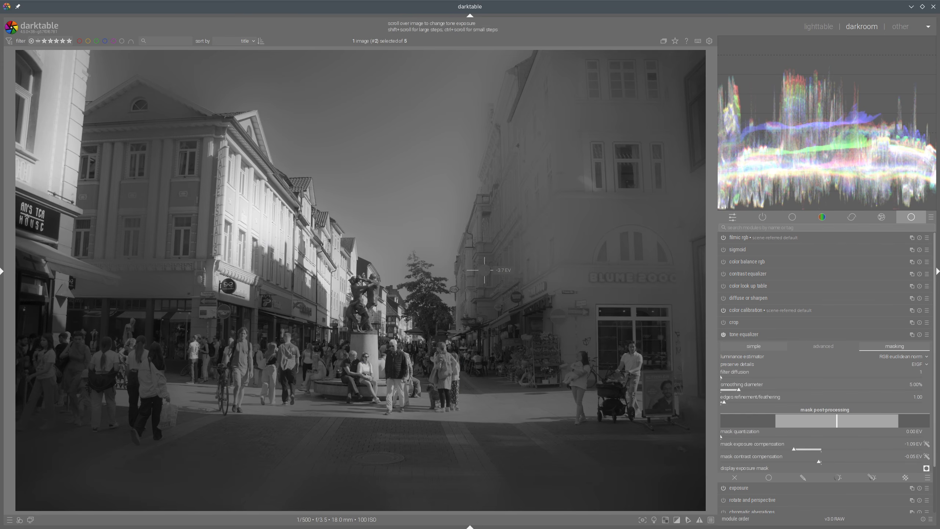
pyautogui.click(823, 346)
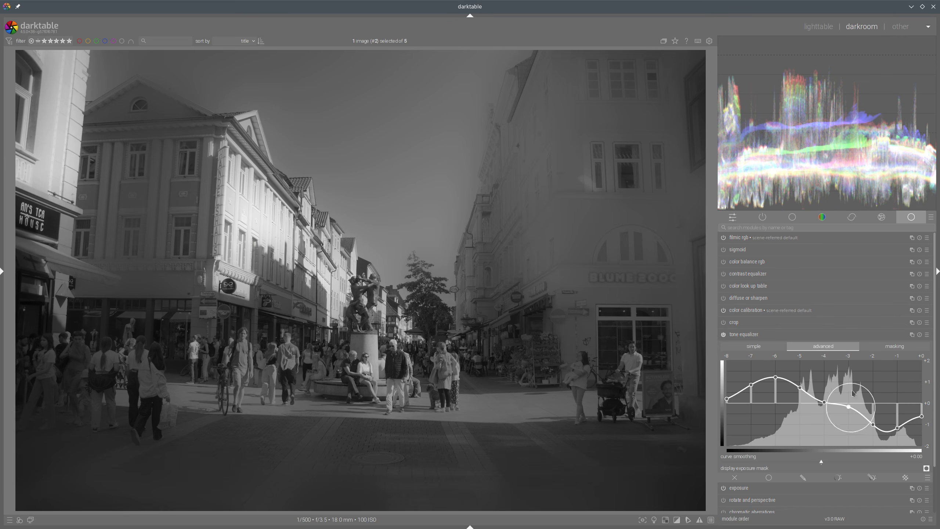
pyautogui.click(927, 469)
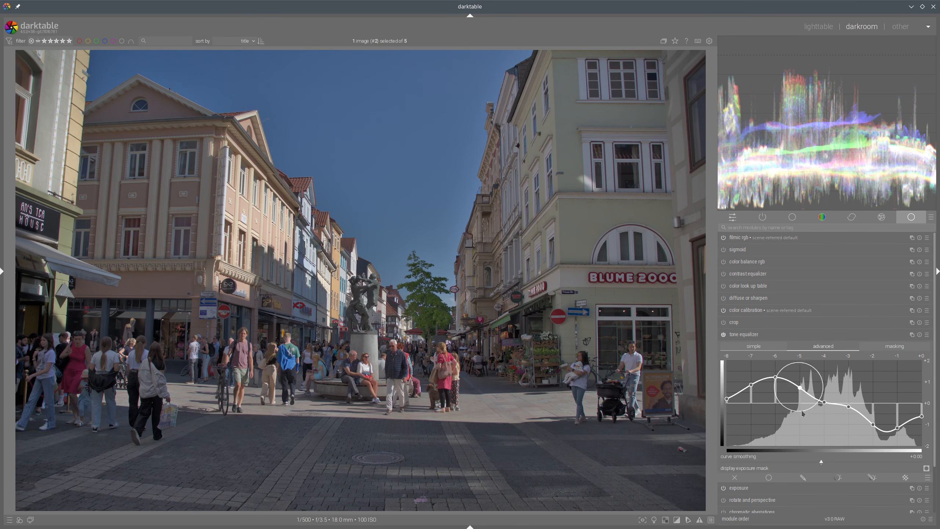
# Reset the tone equalizer curve and darken the brightest facade tones directly on the image, lowering the +0 EV band to about -1 EV.
pyautogui.doubleClick(826, 406)
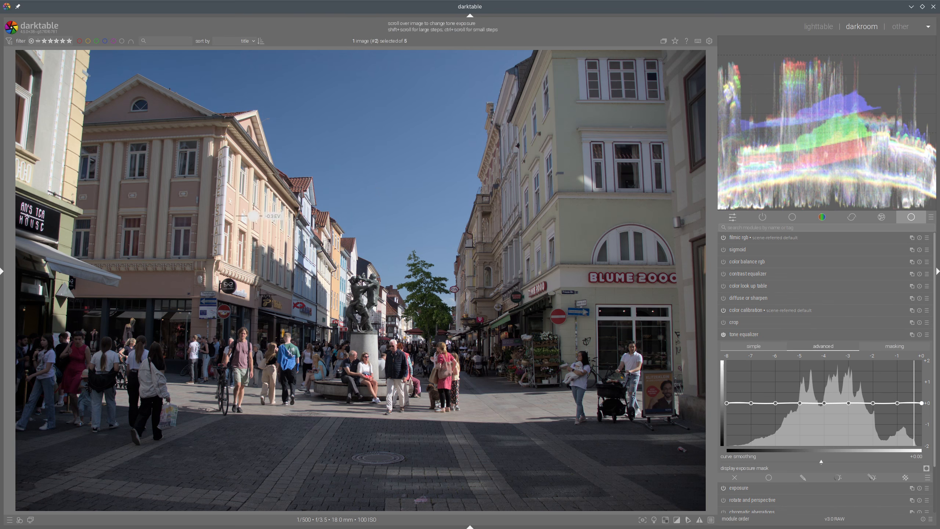
pyautogui.scroll(-3, 253, 212)
pyautogui.scroll(-2, 253, 212)
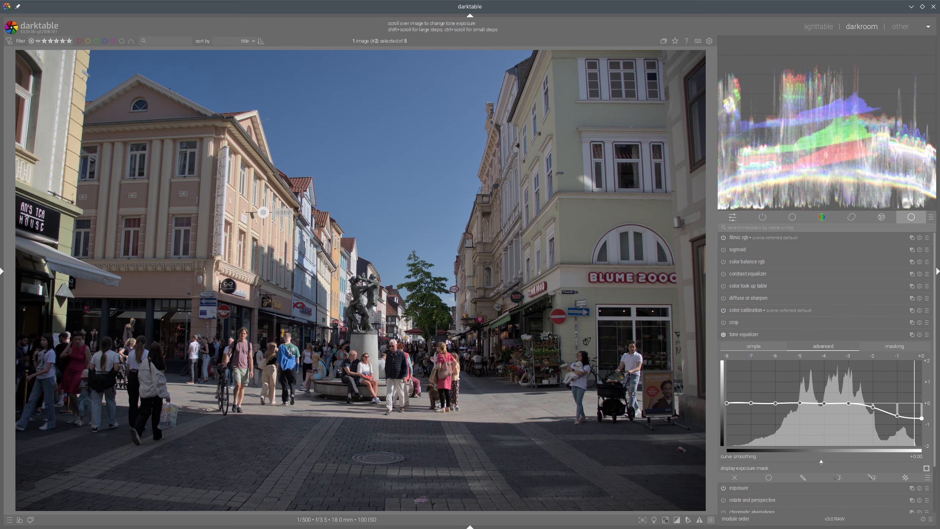
pyautogui.scroll(-2, 397, 152)
pyautogui.scroll(1, 398, 152)
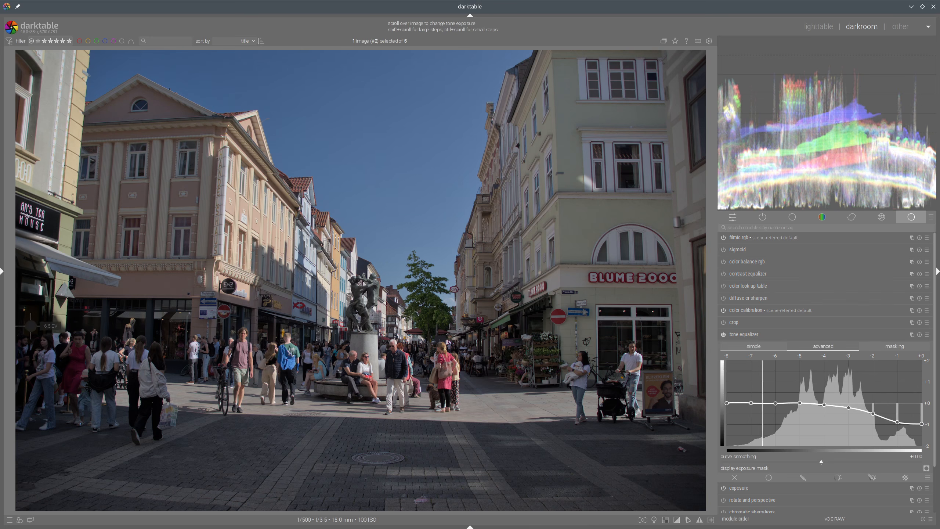
# Brighten the shadows directly on the image, raising the -6 EV band to about +1.2 EV, and moderately lift the midtones around -3 EV.
pyautogui.scroll(3, 31, 326)
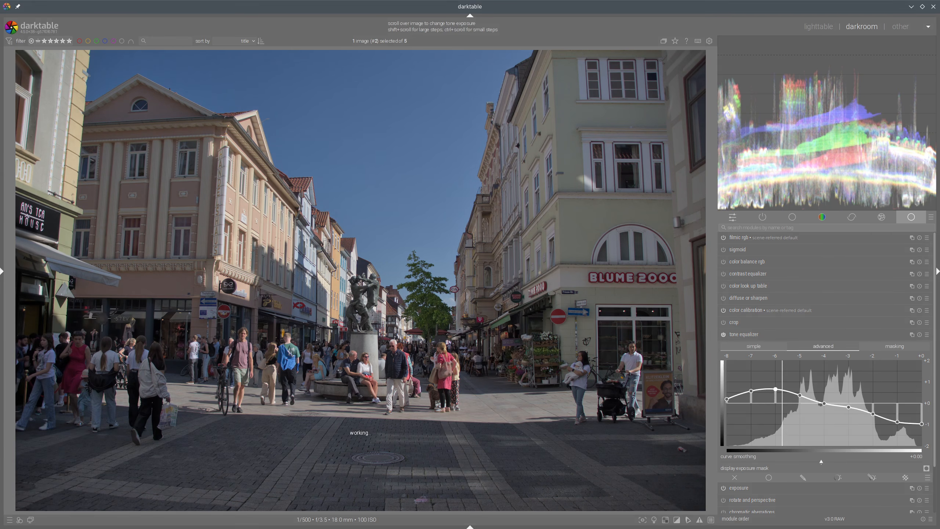
pyautogui.scroll(3, 122, 313)
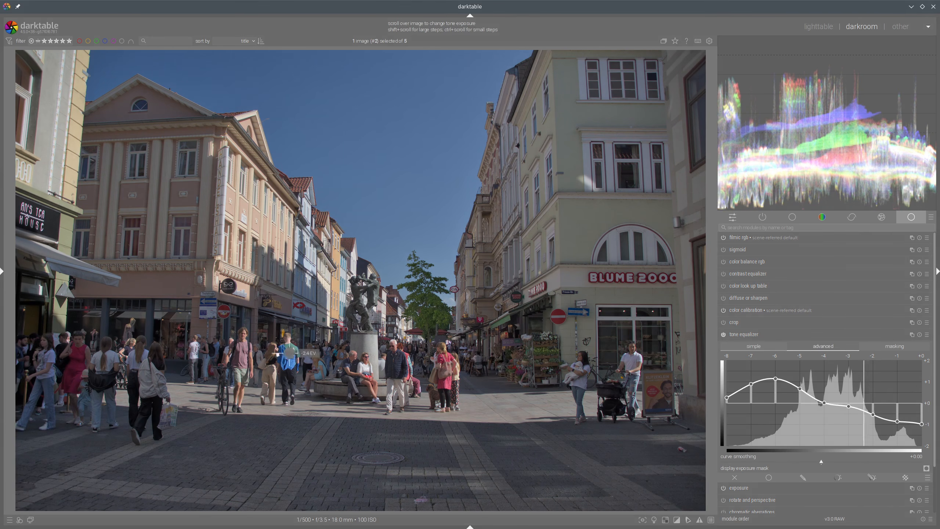
pyautogui.scroll(2, 514, 407)
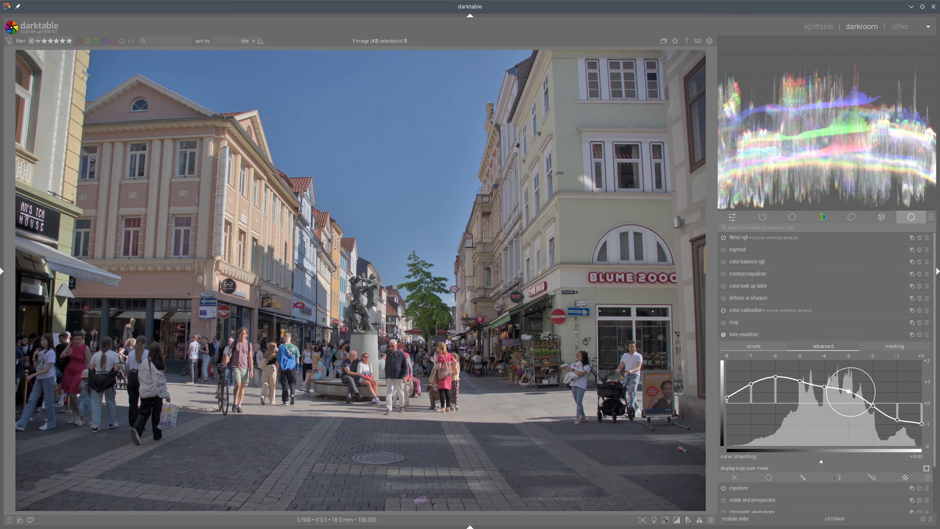
pyautogui.moveTo(852, 392); pyautogui.dragTo(853, 397)
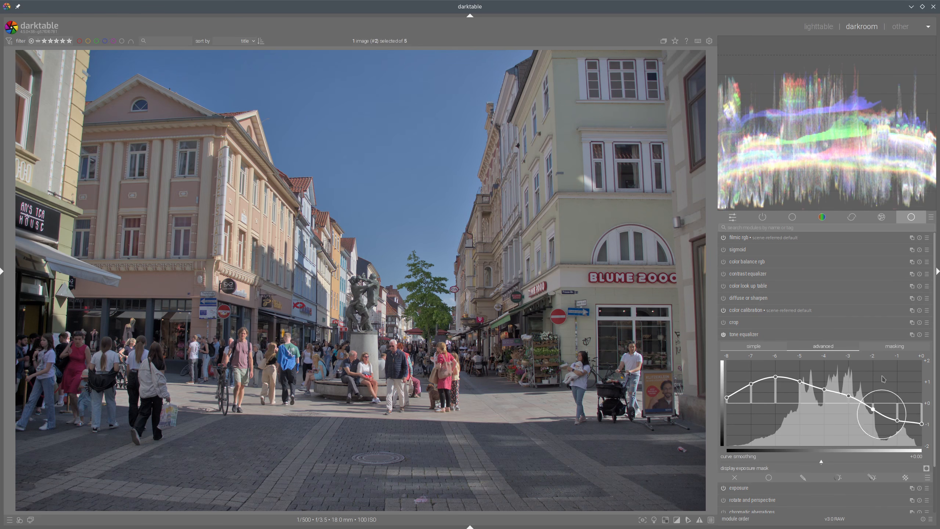
# Compare the street photo with the tone equalizer disabled and enabled, leaving the module enabled.
pyautogui.click(723, 335)
pyautogui.click(723, 335)
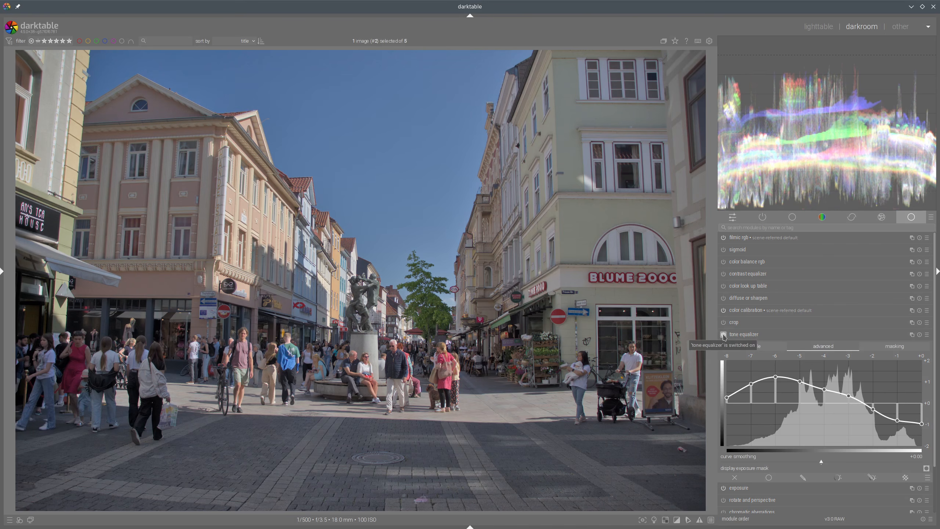
pyautogui.click(723, 335)
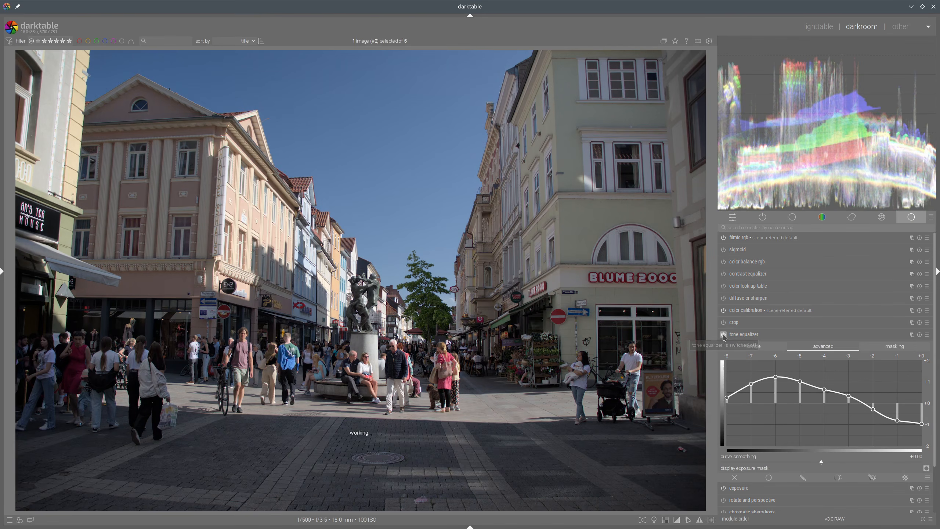
pyautogui.click(723, 335)
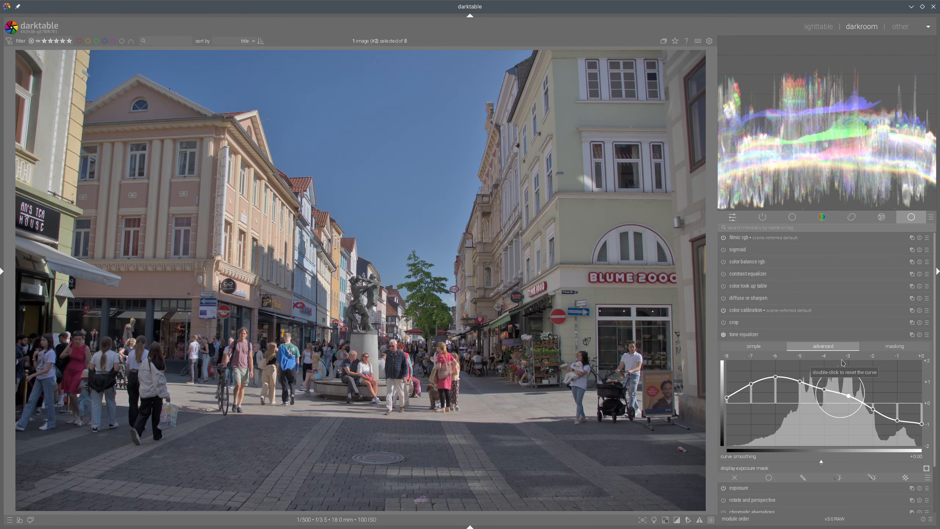
# Review the masking settings and the advanced curve with the exposure mask displayed over the photo.
pyautogui.click(905, 351)
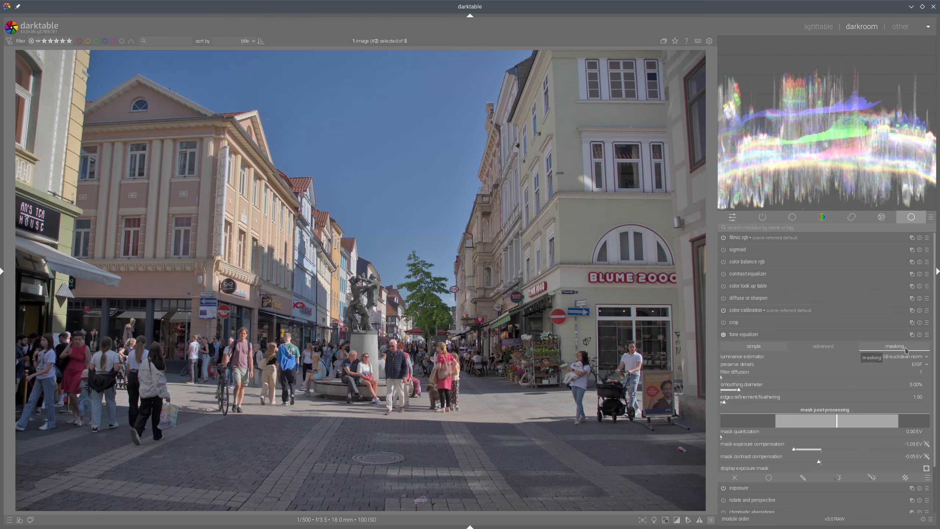
pyautogui.click(824, 346)
pyautogui.click(927, 468)
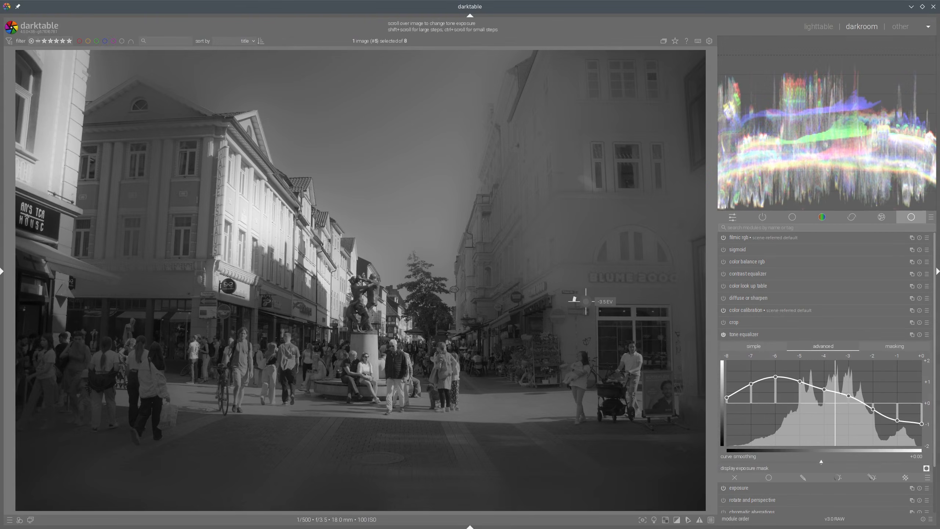
pyautogui.click(899, 347)
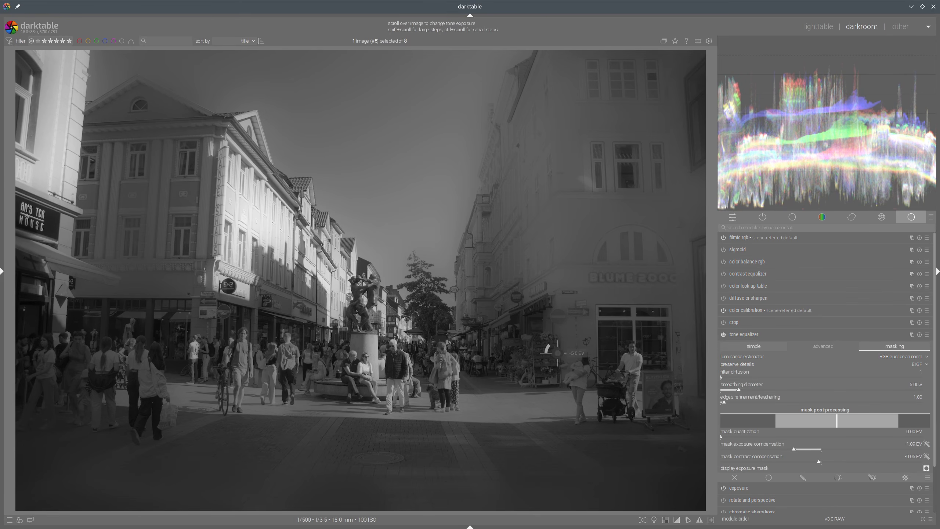
# Switch to Inkscape, narrow the blue curve group from its right side to about 44 mm wide, and return to darktable.
pyautogui.click(185, 523)
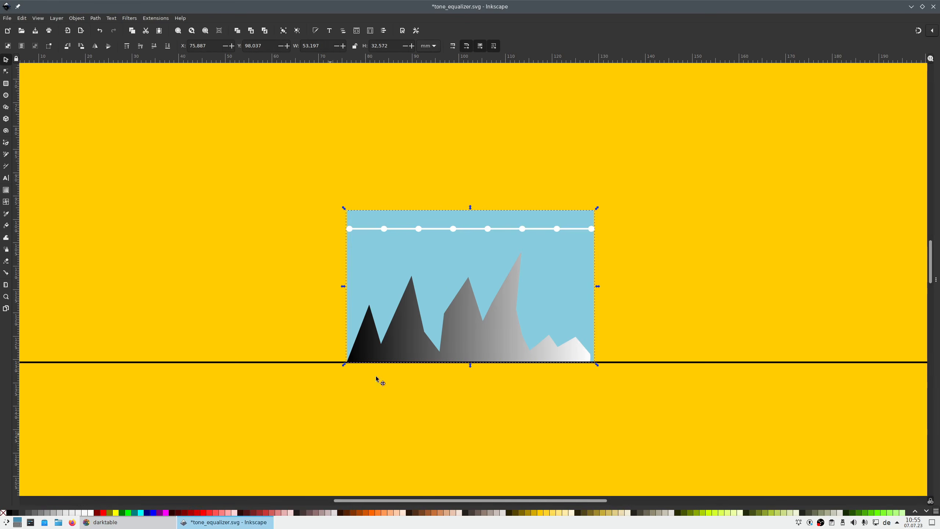
pyautogui.moveTo(597, 286); pyautogui.dragTo(553, 287)
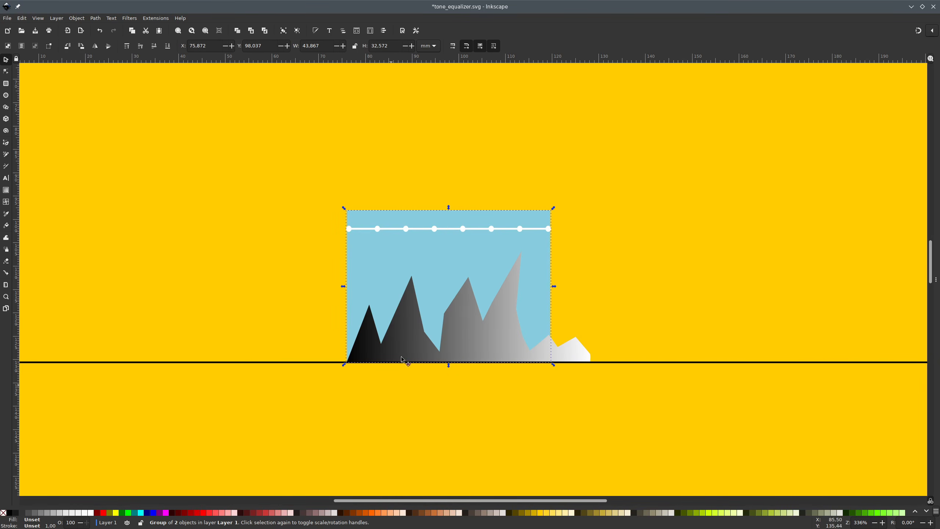
pyautogui.moveTo(245, 525)
pyautogui.click(131, 526)
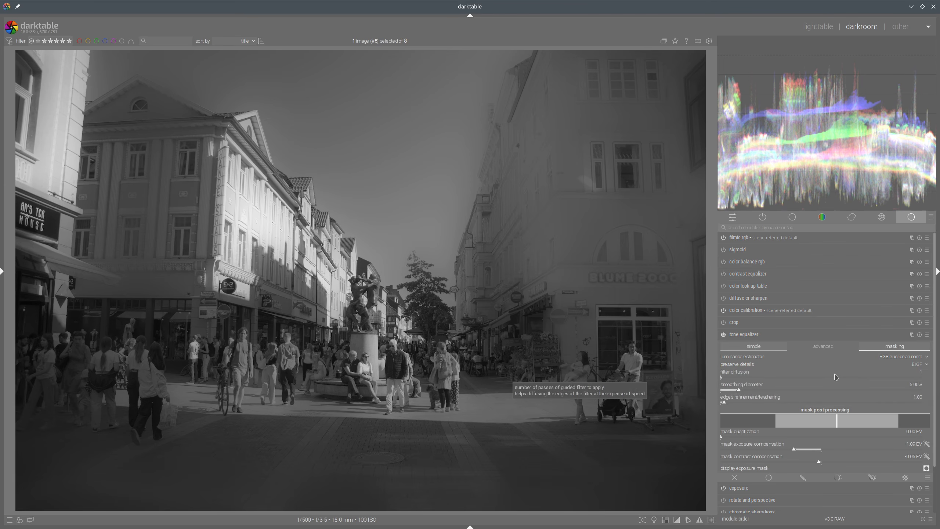
# Compare the exposure mask with preserve details set to no and to EIGF, and hide the mask.
pyautogui.click(917, 365)
pyautogui.click(920, 339)
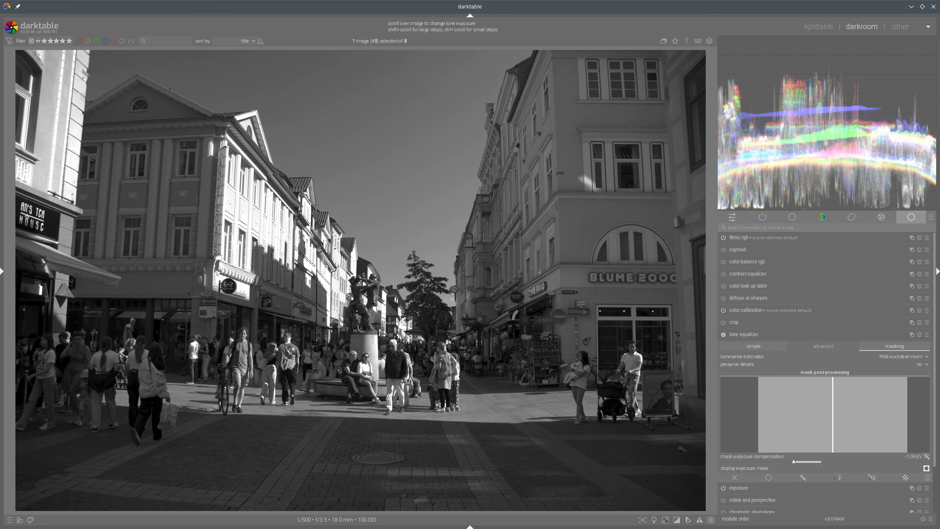
pyautogui.click(922, 366)
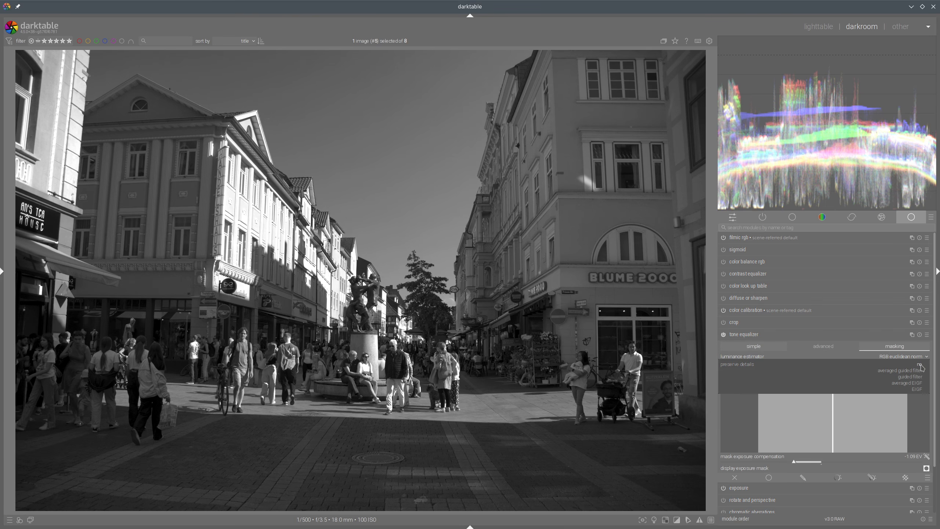
pyautogui.click(921, 390)
pyautogui.click(926, 469)
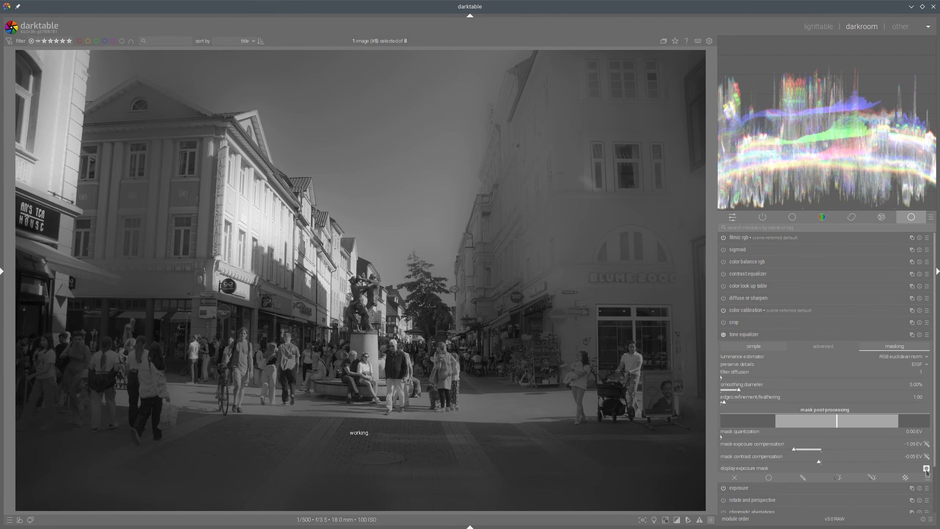
pyautogui.click(926, 469)
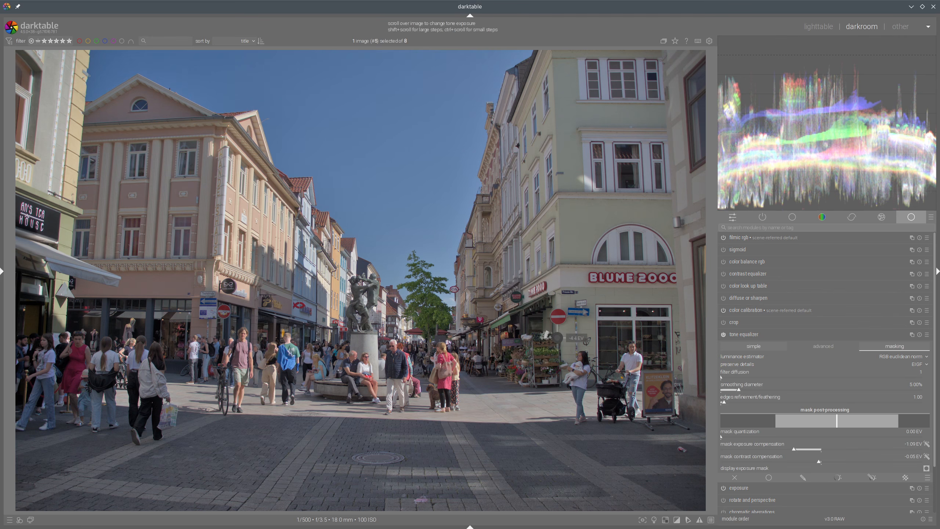
# Examine the local contrast of the pedestrians and flower stand up close with preserve details set to no and to EIGF.
pyautogui.click(920, 365)
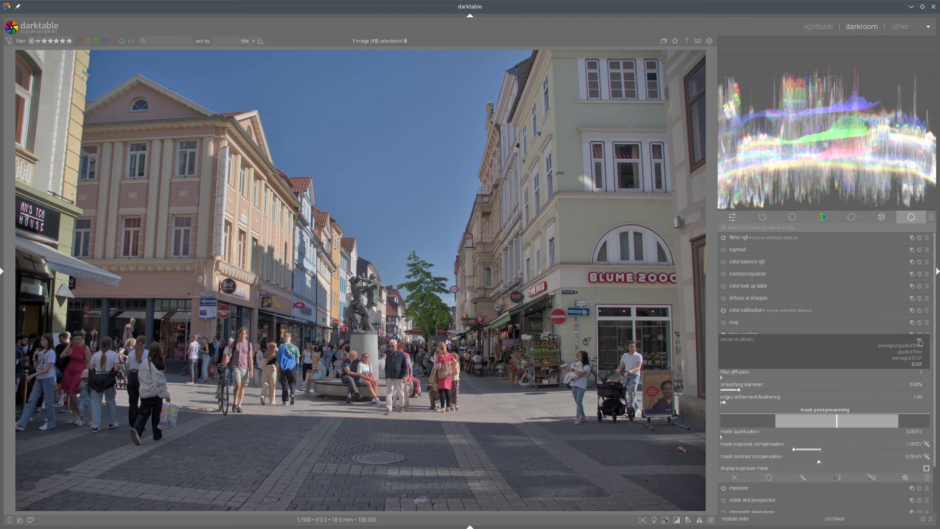
pyautogui.click(920, 341)
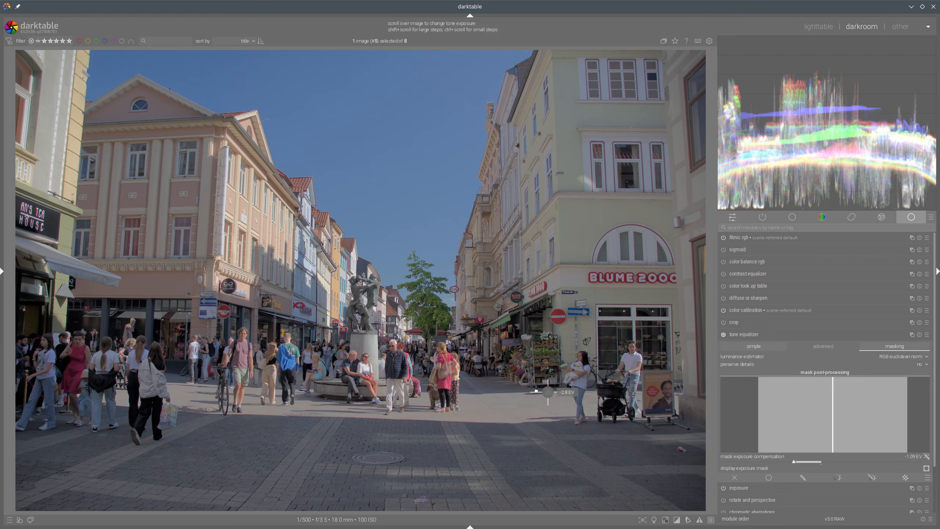
pyautogui.scroll(2, 506, 429)
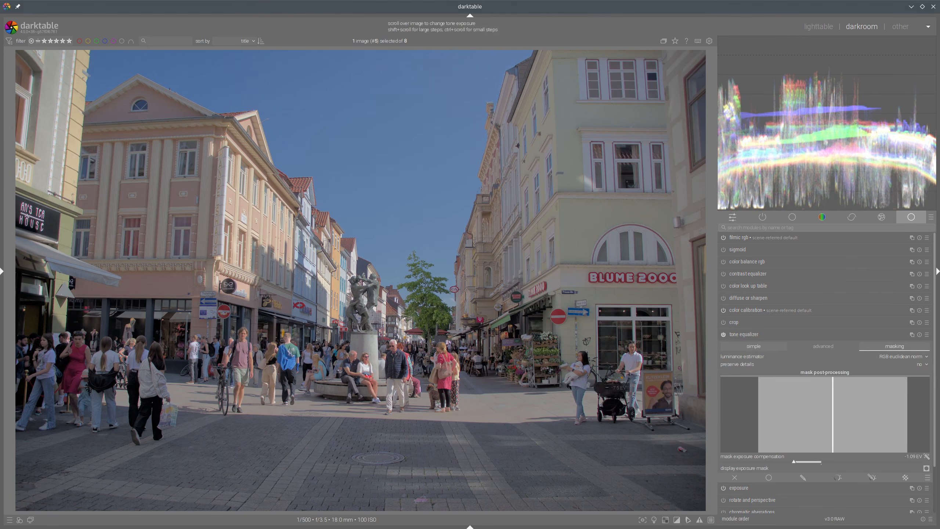
pyautogui.scroll(3, 545, 407)
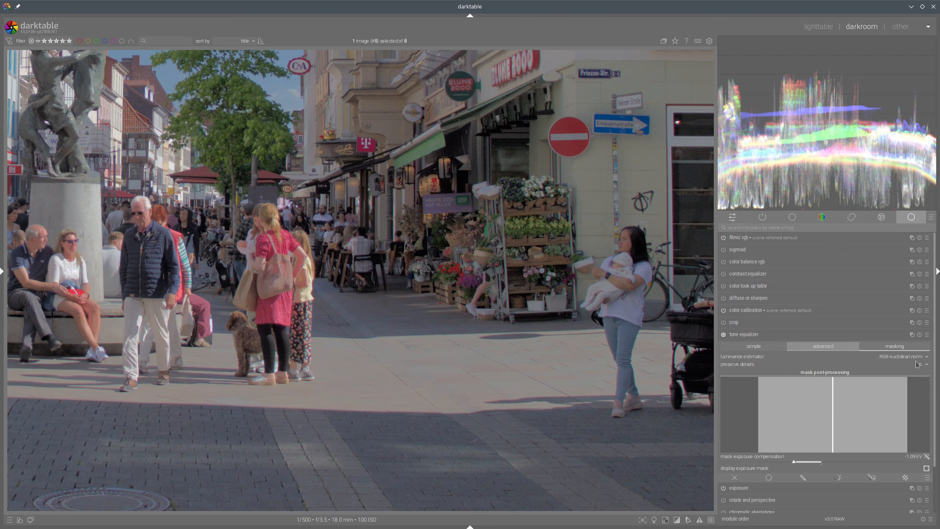
pyautogui.click(915, 364)
pyautogui.click(918, 391)
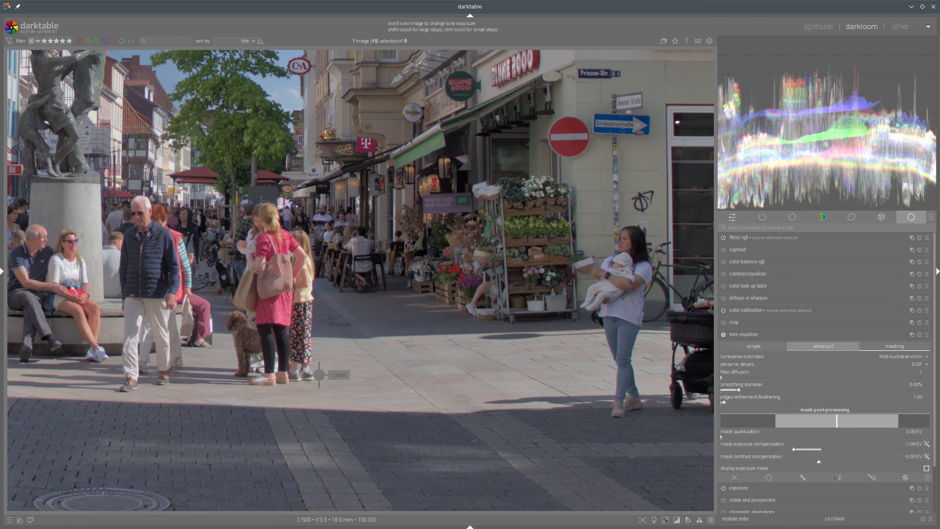
pyautogui.scroll(-8, 319, 375)
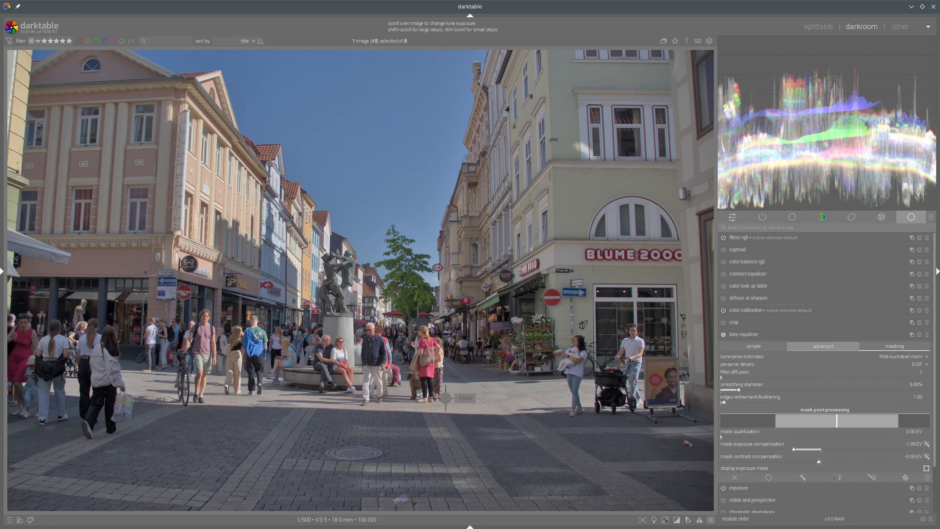
pyautogui.scroll(-2, 445, 398)
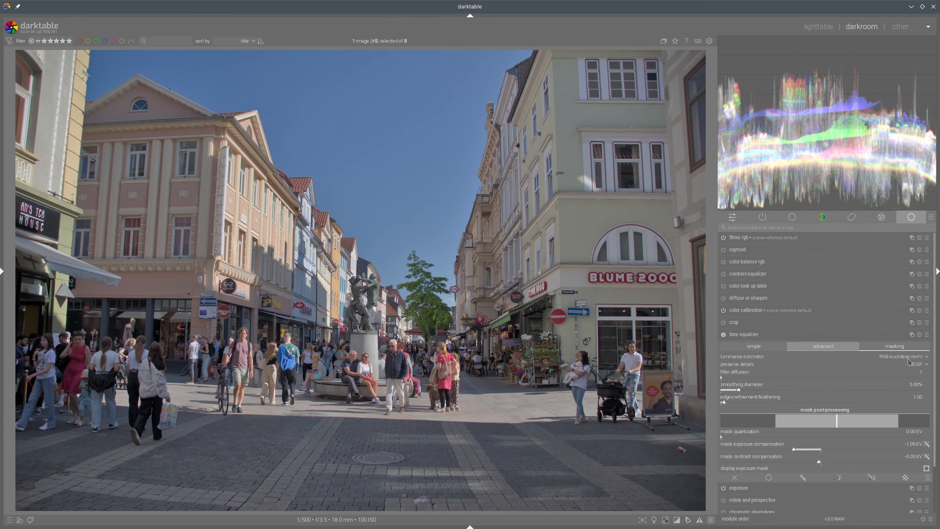
# Compare the whole photo with preserve details set to no, and restore EIGF.
pyautogui.click(921, 364)
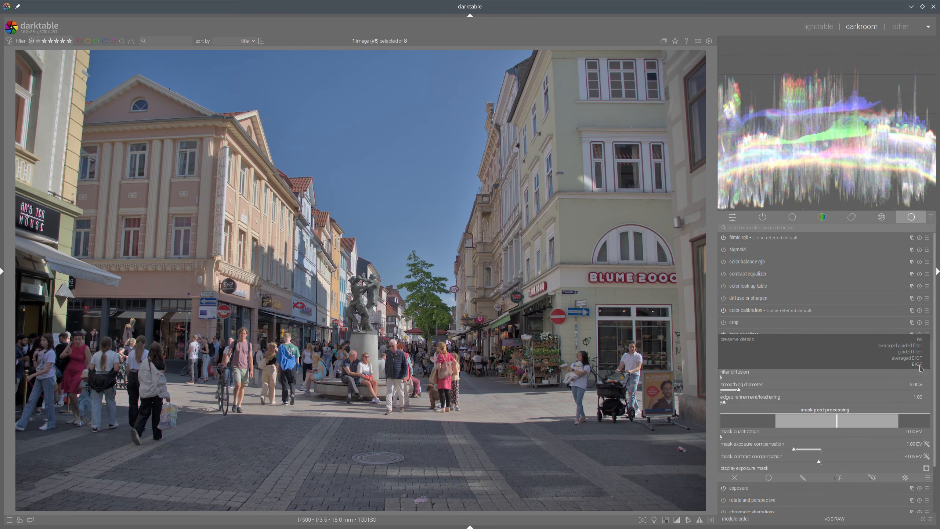
pyautogui.click(921, 341)
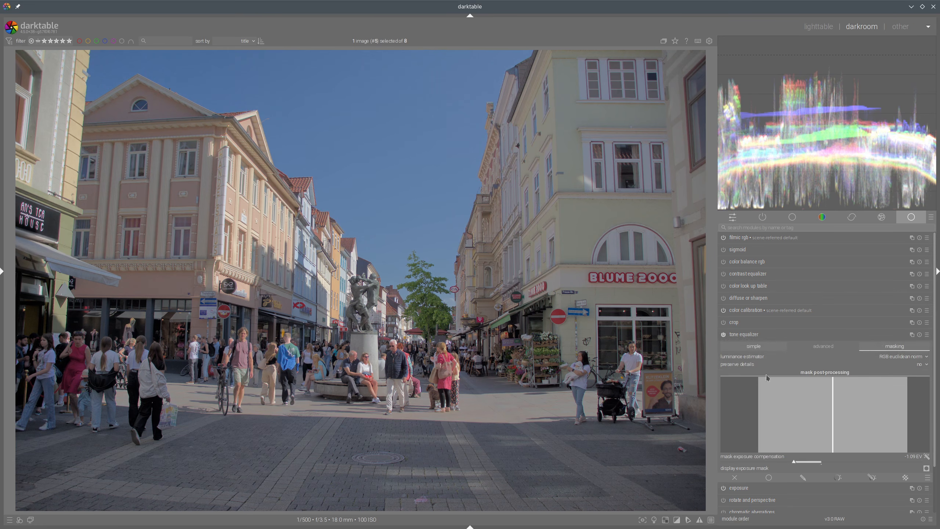
pyautogui.click(922, 368)
pyautogui.click(919, 388)
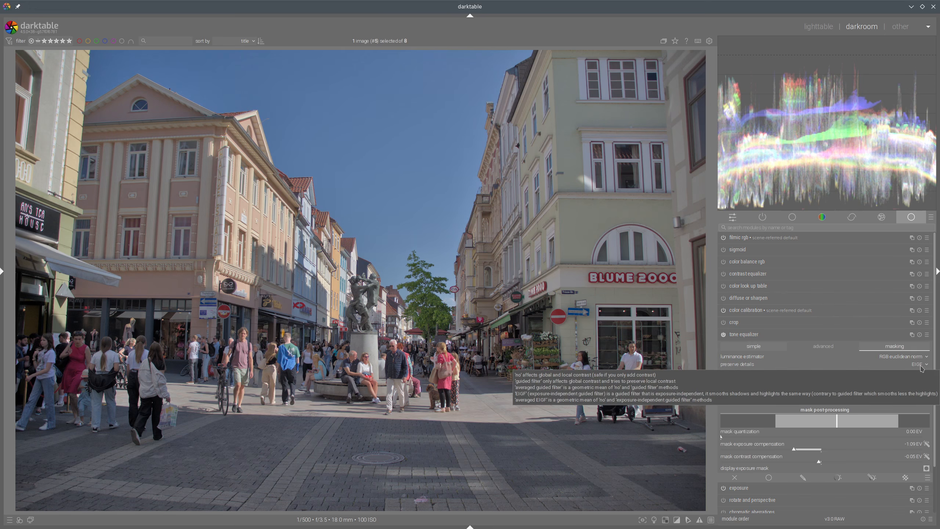
pyautogui.click(920, 364)
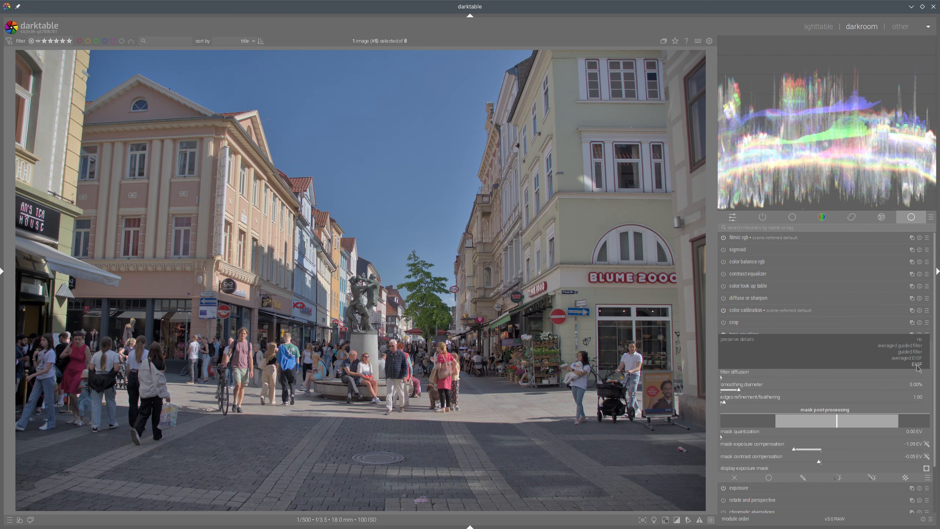
pyautogui.click(918, 365)
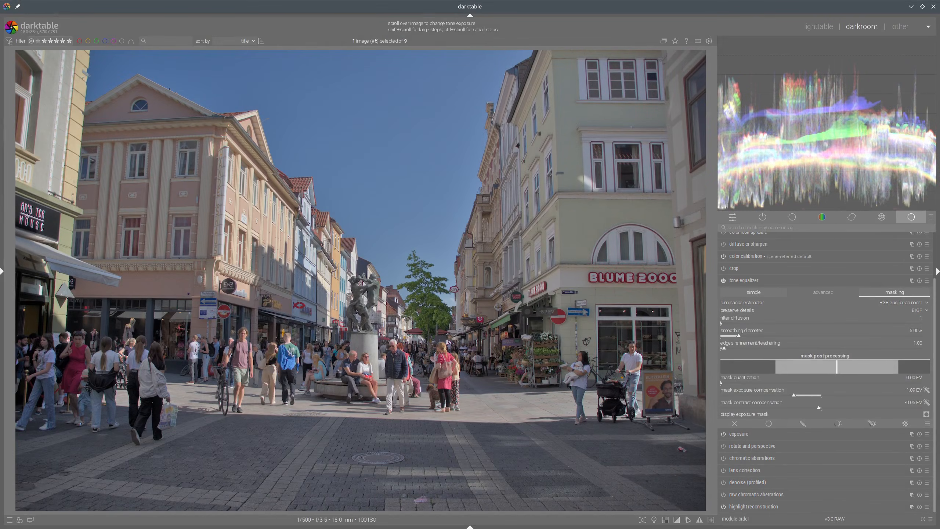
# Set preserve details to guided filter and examine the roof edges for halos alongside the diffusion, smoothing and feathering settings.
pyautogui.click(919, 313)
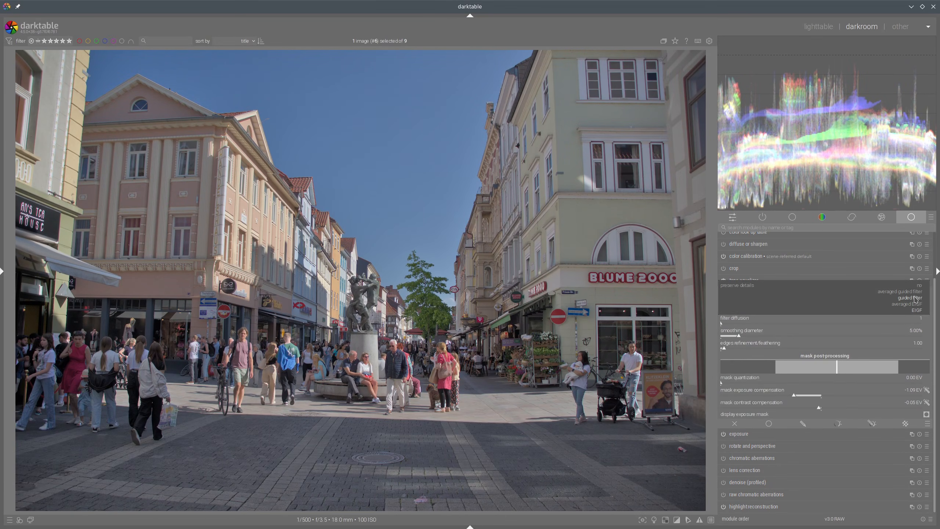
pyautogui.click(915, 299)
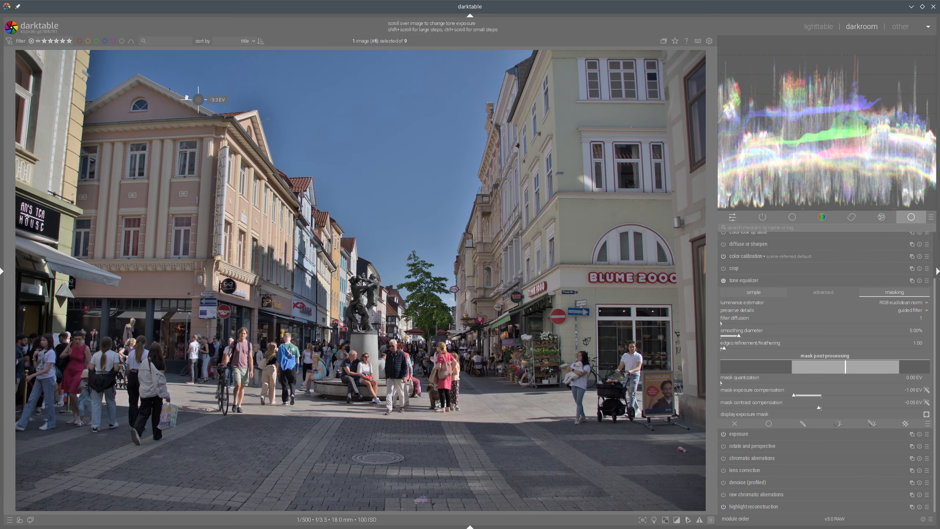
pyautogui.moveTo(205, 95)
pyautogui.mouseDown()
pyautogui.moveTo(225, 87)
pyautogui.moveTo(248, 102)
pyautogui.mouseUp()
pyautogui.moveTo(135, 117)
pyautogui.mouseDown()
pyautogui.moveTo(135, 178)
pyautogui.moveTo(95, 71)
pyautogui.moveTo(148, 104)
pyautogui.mouseUp()
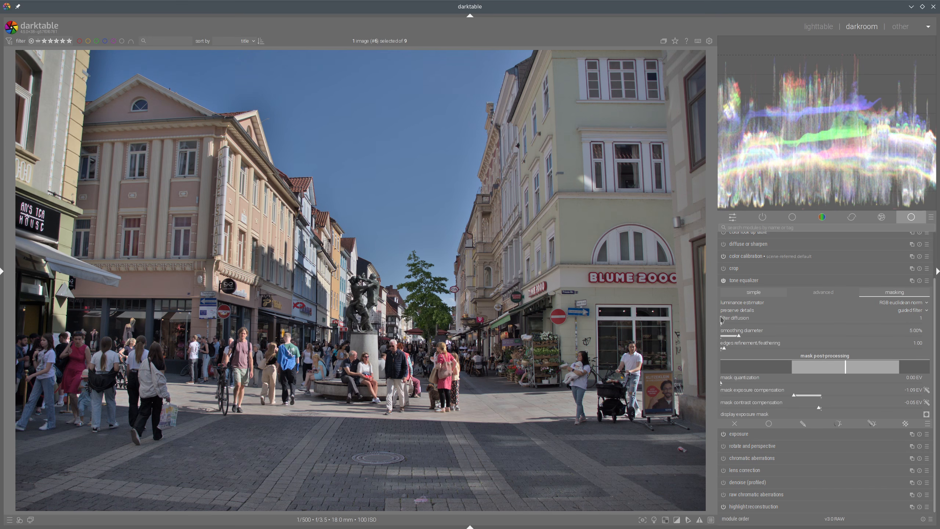
pyautogui.moveTo(717, 318)
pyautogui.mouseDown()
pyautogui.moveTo(919, 316)
pyautogui.moveTo(931, 319)
pyautogui.moveTo(929, 356)
pyautogui.moveTo(708, 355)
pyautogui.moveTo(713, 310)
pyautogui.mouseUp()
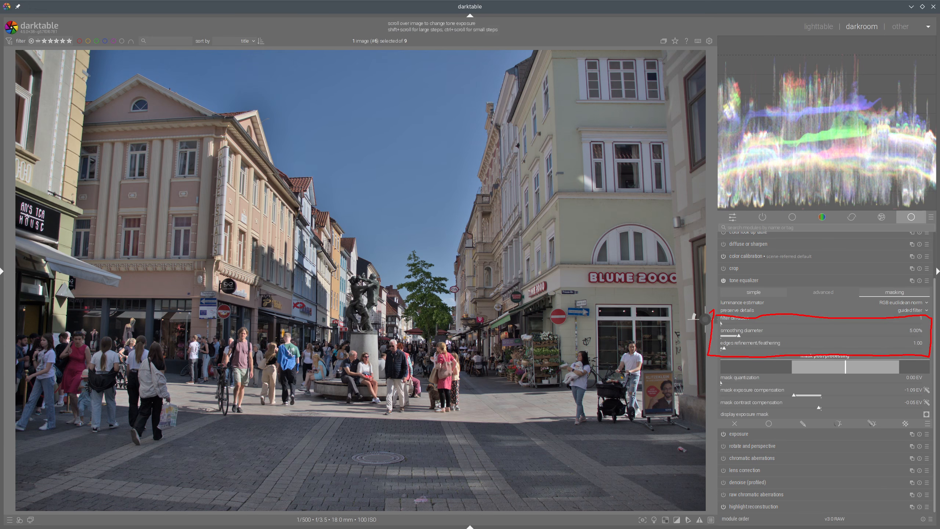
pyautogui.press('shift+super+F11')
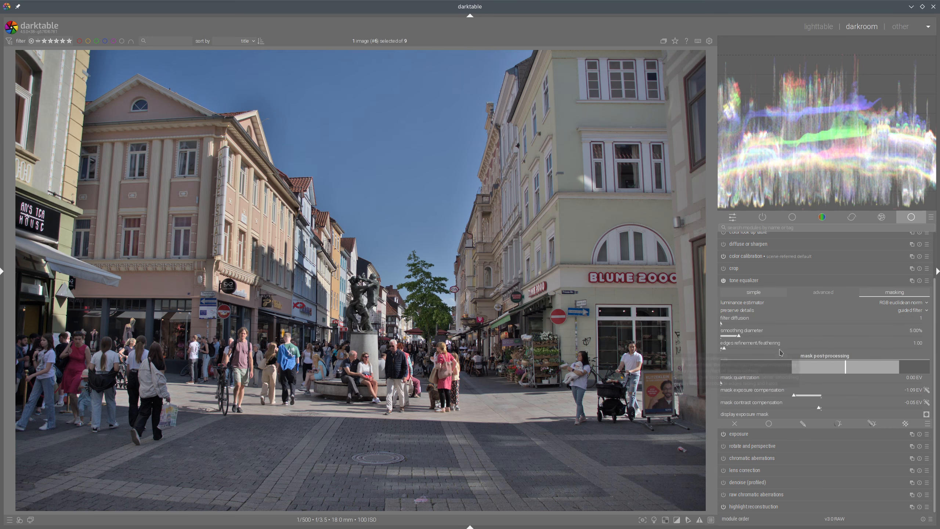
# Display the exposure mask and set preserve details to EIGF to compare it with the guided filter mask.
pyautogui.click(927, 416)
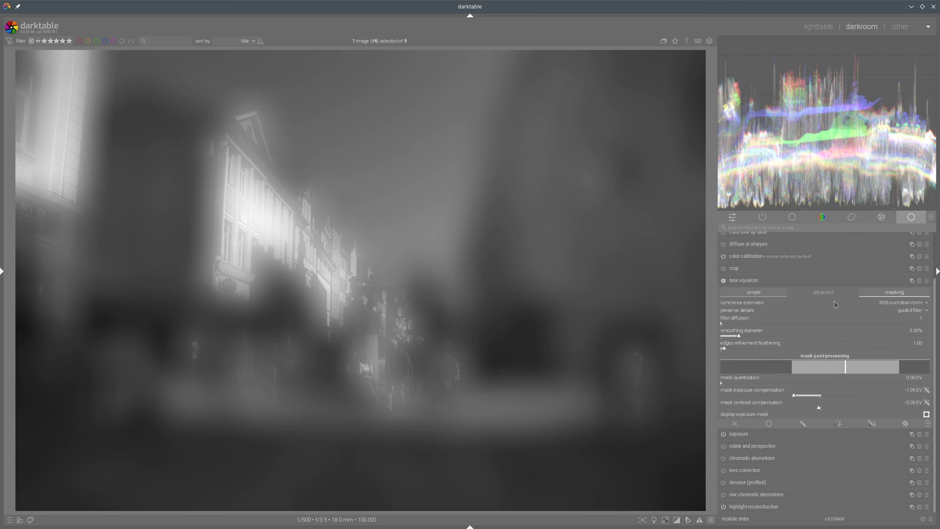
pyautogui.click(920, 316)
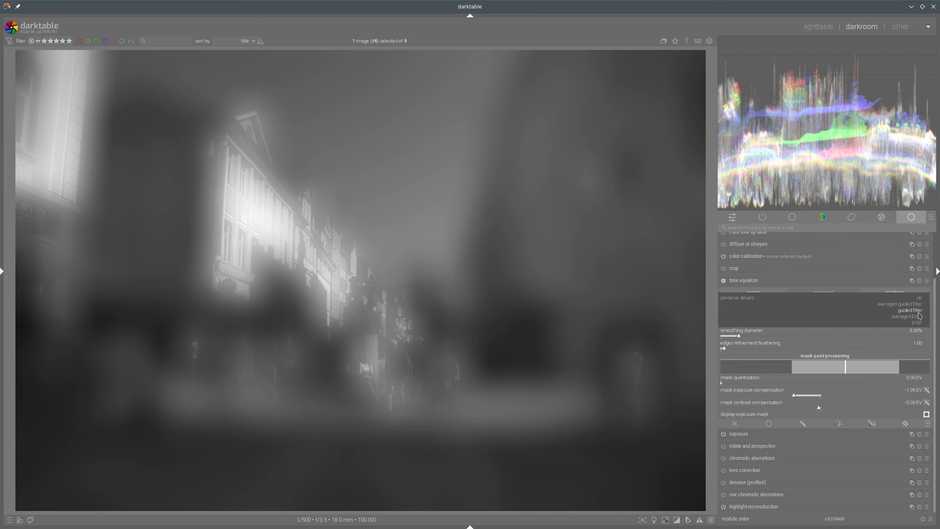
pyautogui.click(916, 322)
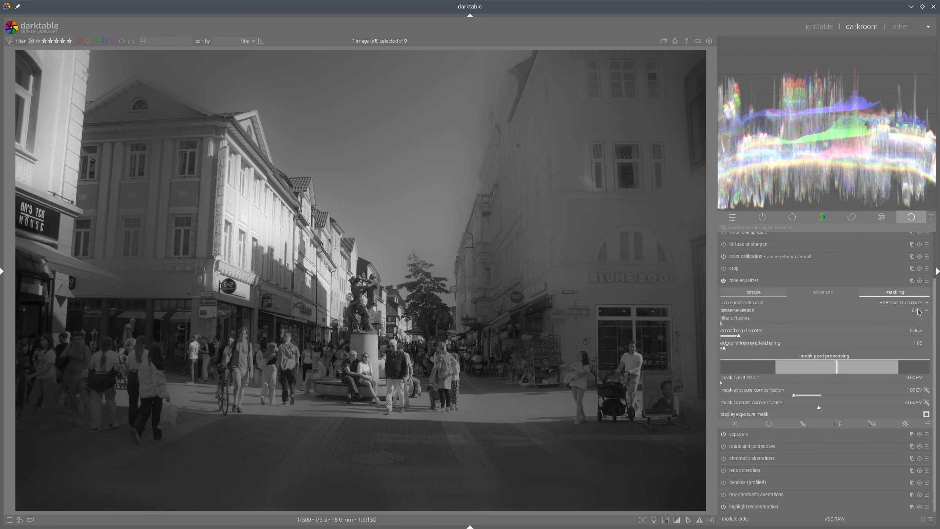
# Return preserve details to guided filter and raise edges refinement/feathering to about 18.
pyautogui.scroll(2, 919, 312)
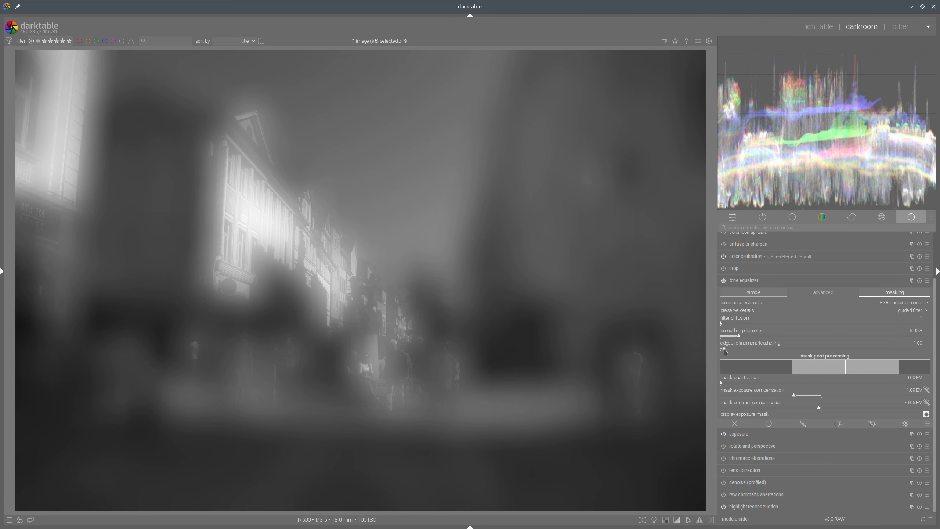
pyautogui.moveTo(724, 350); pyautogui.dragTo(792, 355)
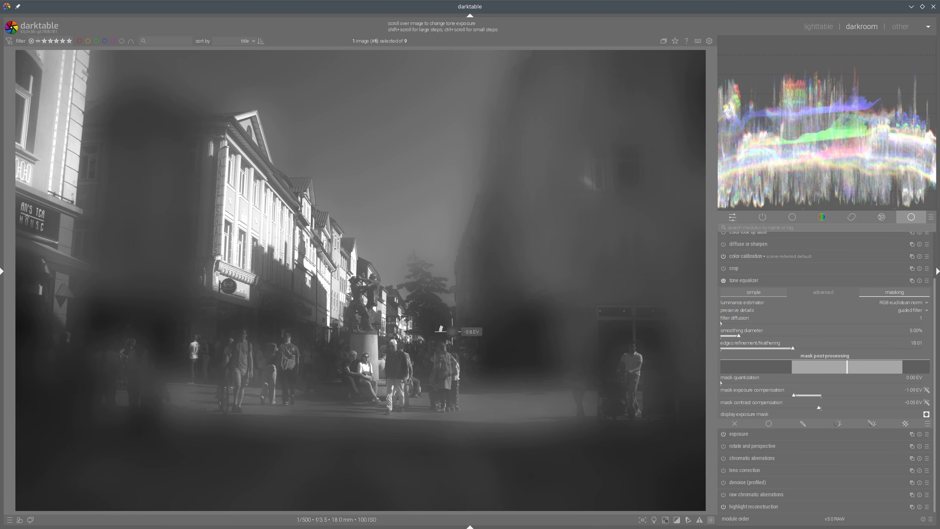
# Hide the exposure mask, raise edges refinement/feathering to about 43 and compare the photo with the tone equalizer off and on.
pyautogui.click(926, 414)
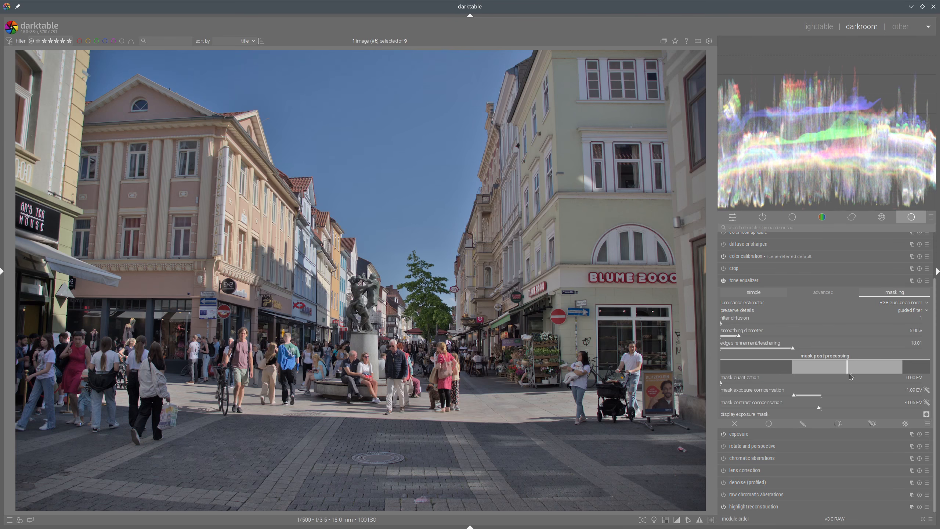
pyautogui.moveTo(792, 350)
pyautogui.mouseDown()
pyautogui.moveTo(727, 347)
pyautogui.moveTo(895, 354)
pyautogui.mouseUp()
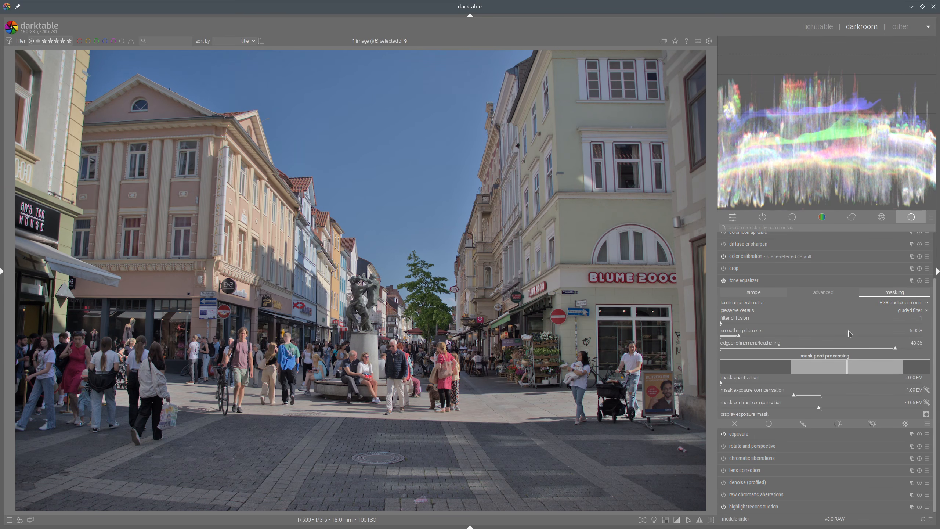
pyautogui.click(723, 281)
pyautogui.click(723, 281)
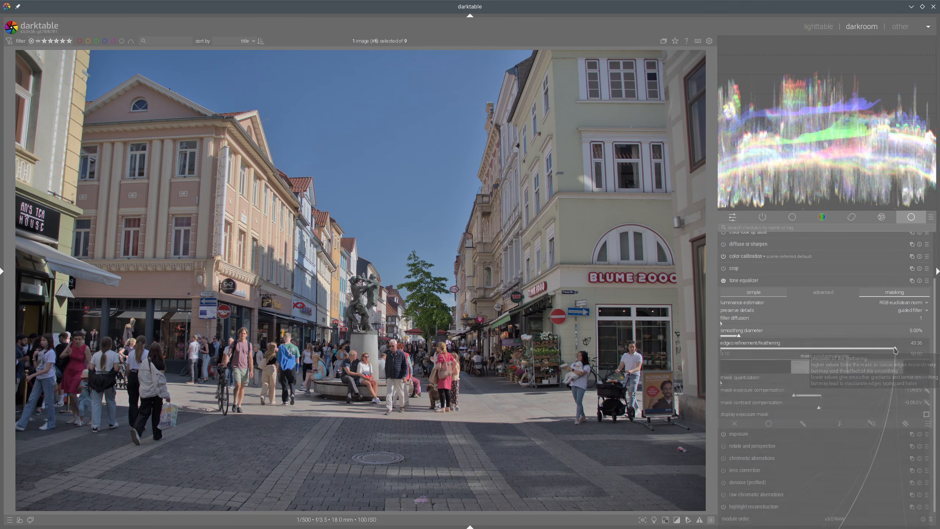
# Enter an edges refinement/feathering value of 200, beyond the soft limit of 50.
pyautogui.rightClick(896, 349)
pyautogui.click(922, 349)
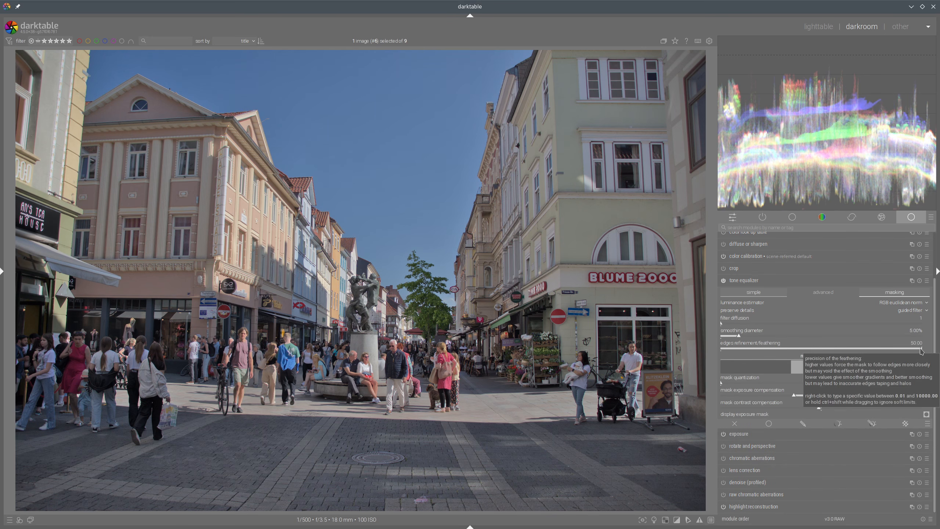
pyautogui.rightClick(922, 350)
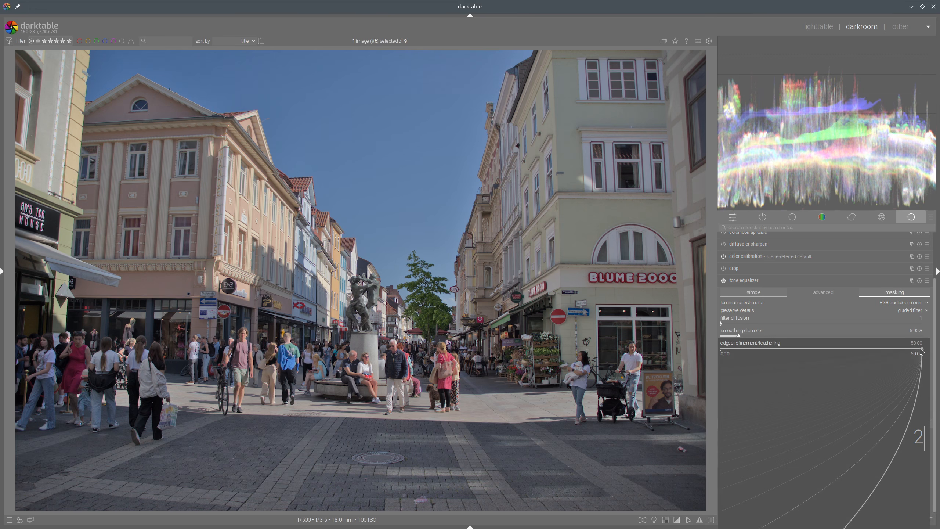
pyautogui.write('200')
pyautogui.press('Return')
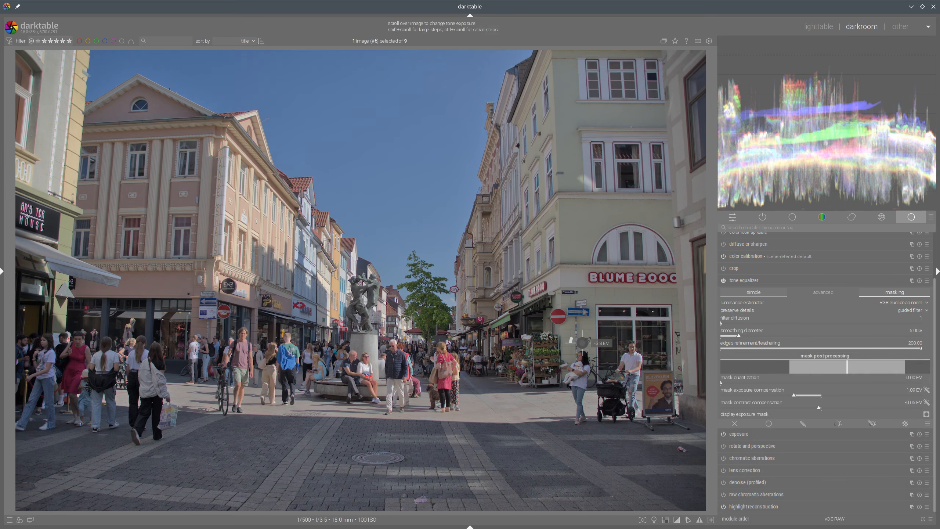
# Keep preserve details on guided filter and lower edges refinement/feathering to about 49.
pyautogui.click(921, 314)
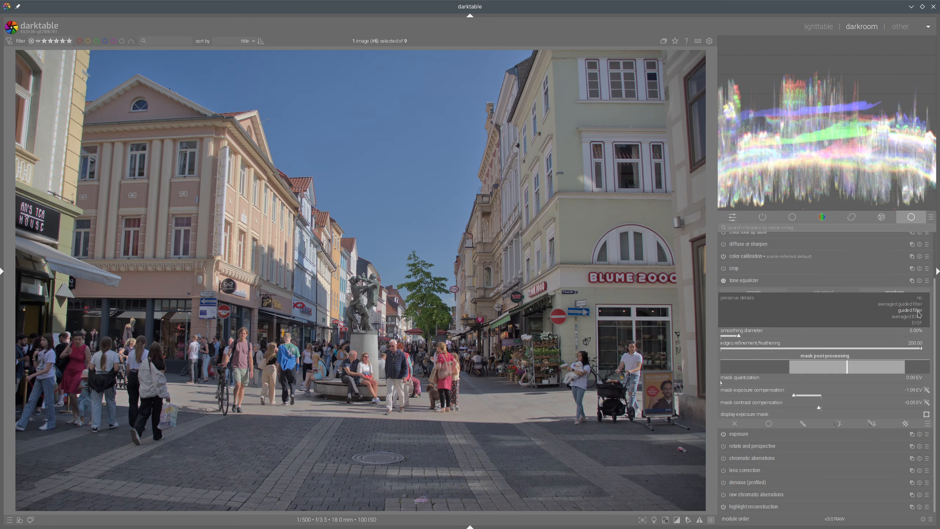
pyautogui.click(919, 311)
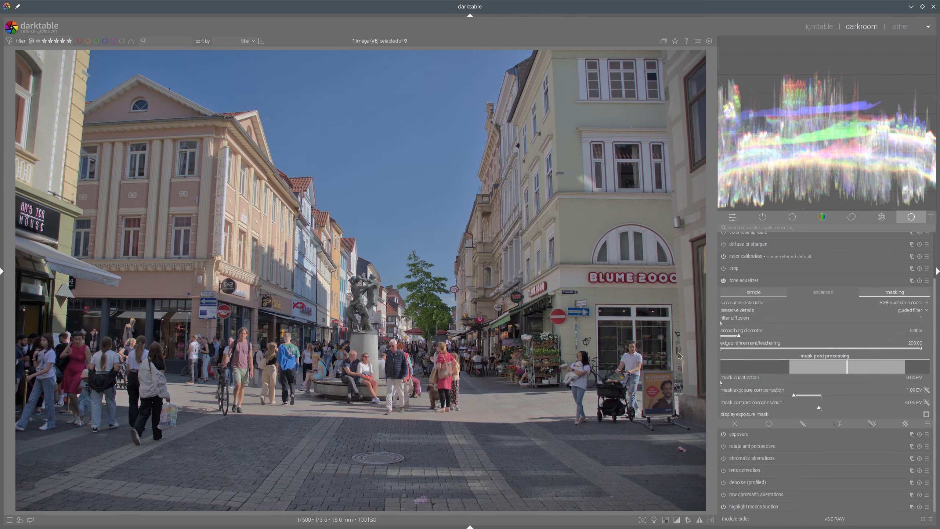
pyautogui.moveTo(850, 347); pyautogui.dragTo(770, 354)
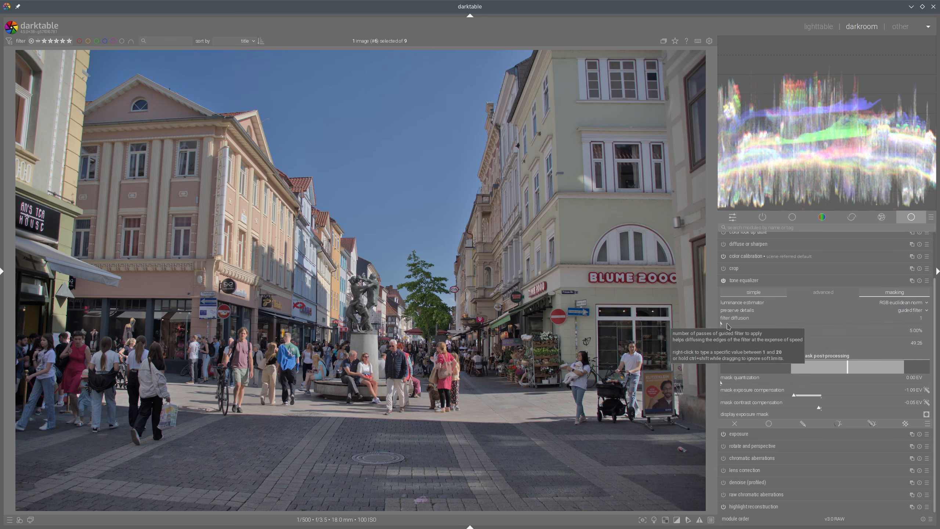
# Display the exposure mask and raise filter diffusion to 3 to examine the effect on the mask.
pyautogui.click(926, 415)
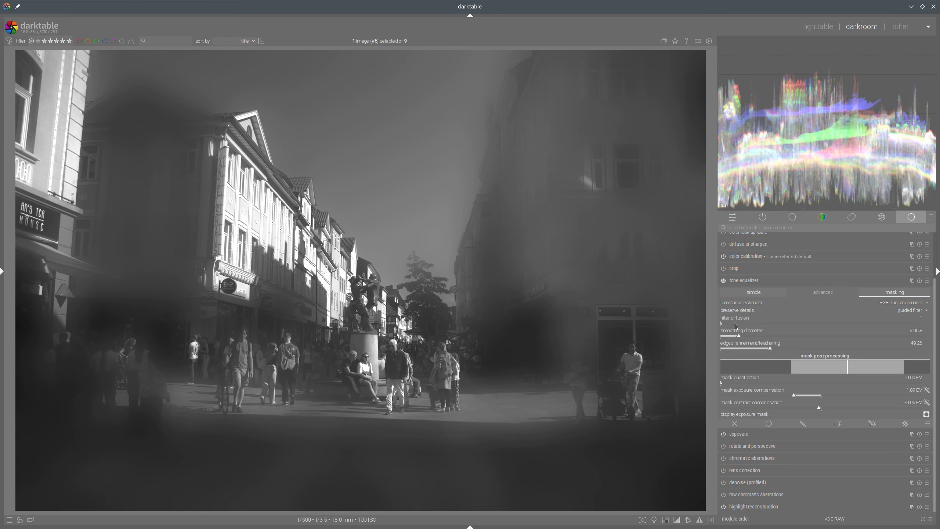
pyautogui.scroll(1, 746, 327)
pyautogui.moveTo(763, 327); pyautogui.dragTo(811, 327)
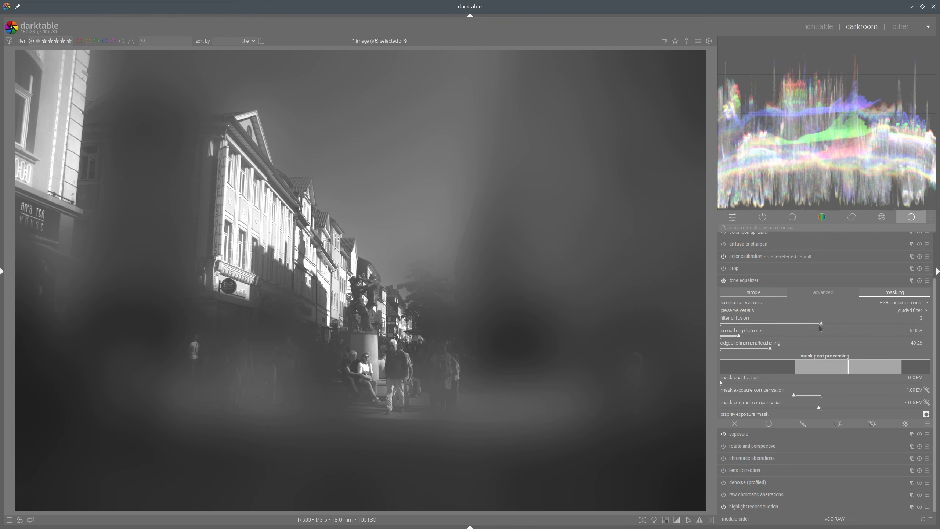
pyautogui.moveTo(821, 323)
pyautogui.mouseDown()
pyautogui.moveTo(863, 325)
pyautogui.moveTo(834, 328)
pyautogui.mouseUp()
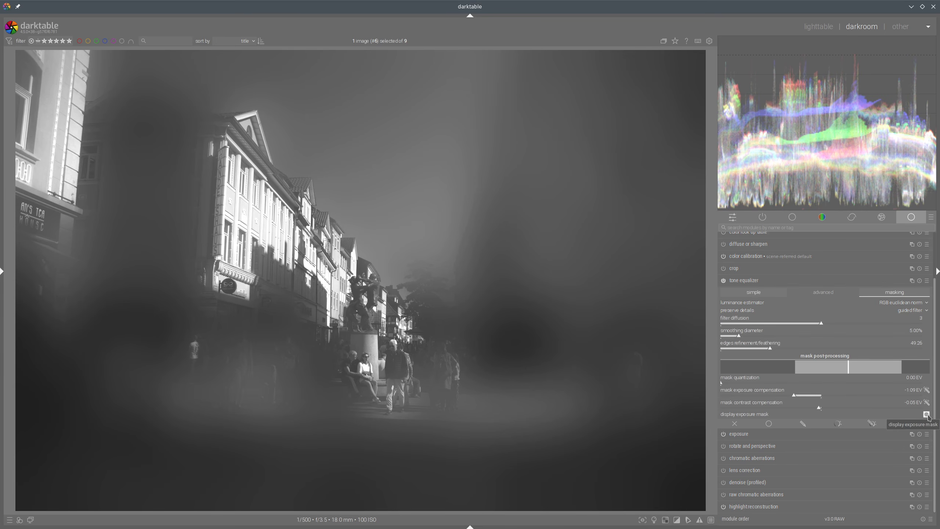
# Hide the exposure mask and compare filter diffusion at 4 and 3 on the photo, ending at 2.
pyautogui.click(927, 414)
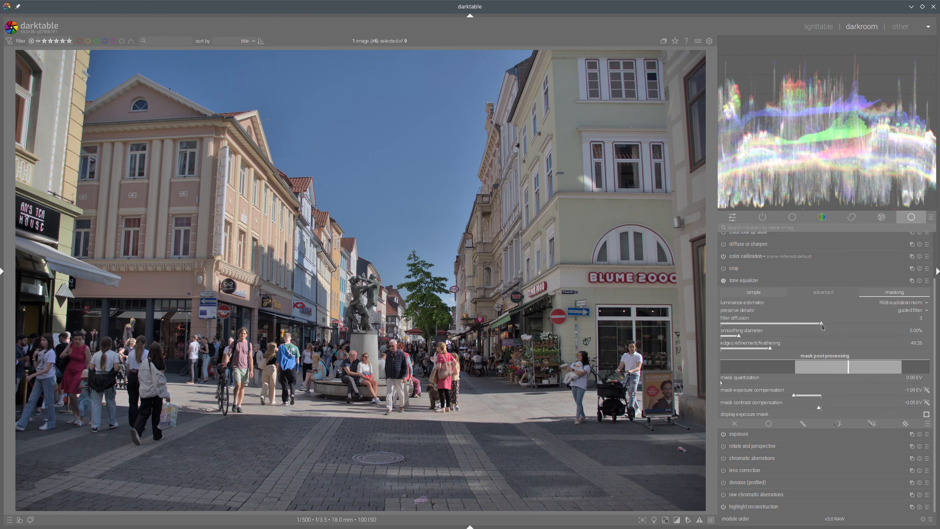
pyautogui.moveTo(849, 326); pyautogui.dragTo(863, 325)
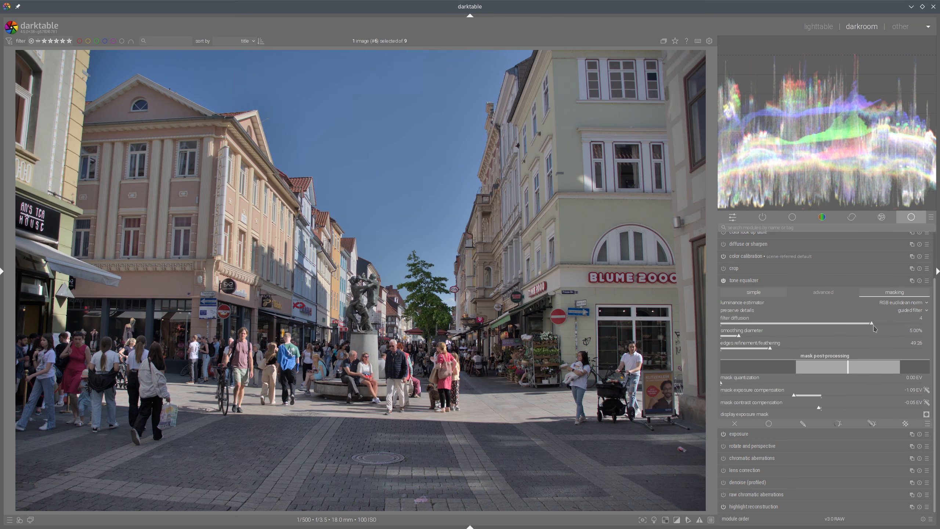
pyautogui.moveTo(873, 324)
pyautogui.mouseDown()
pyautogui.moveTo(779, 328)
pyautogui.moveTo(821, 325)
pyautogui.mouseUp()
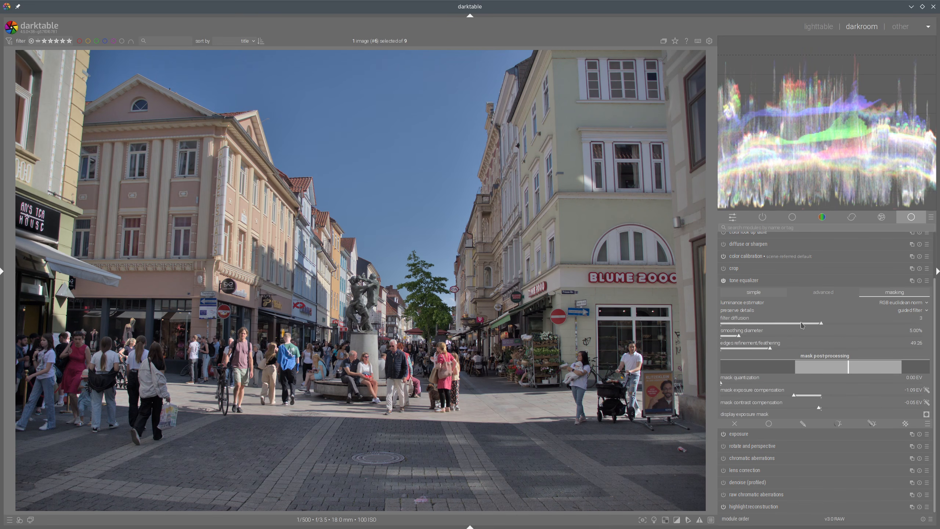
pyautogui.click(790, 325)
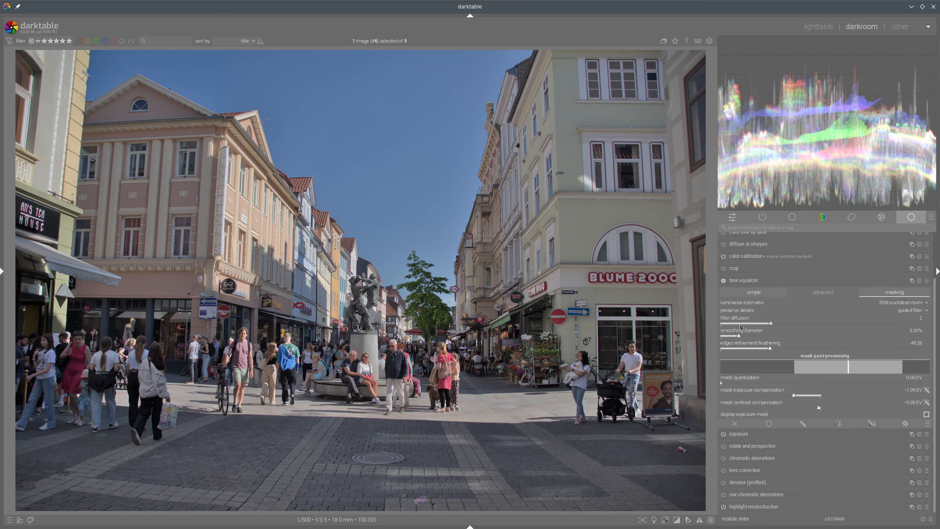
# Raise the smoothing diameter to about 17% while viewing the exposure mask, and return to the normal photo view.
pyautogui.click(926, 414)
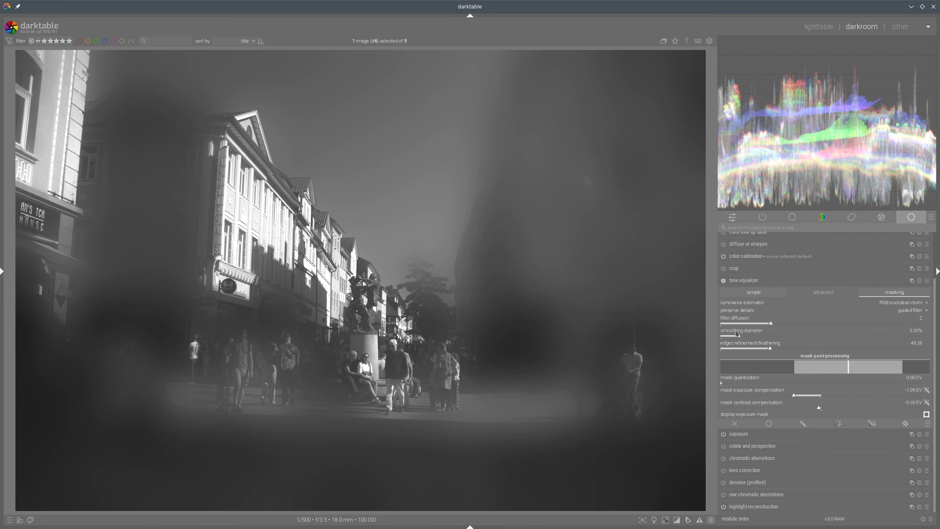
pyautogui.moveTo(740, 338); pyautogui.dragTo(795, 340)
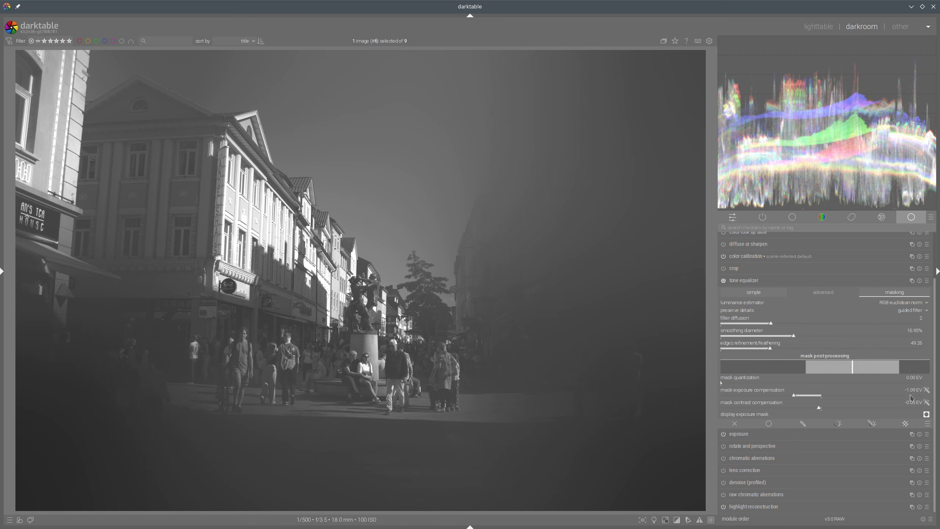
pyautogui.click(925, 415)
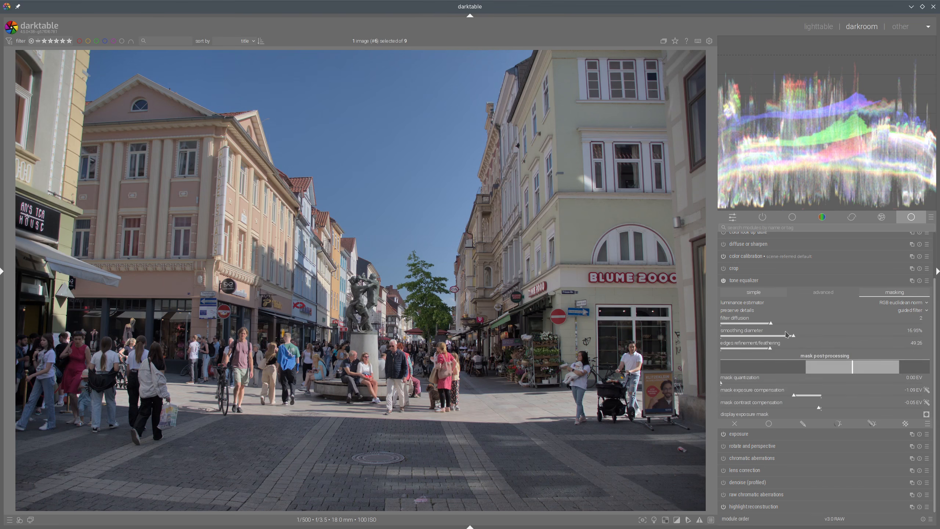
# Vary the smoothing diameter on the photo, bringing it down to about 8% to compare local contrast.
pyautogui.scroll(-5, 794, 340)
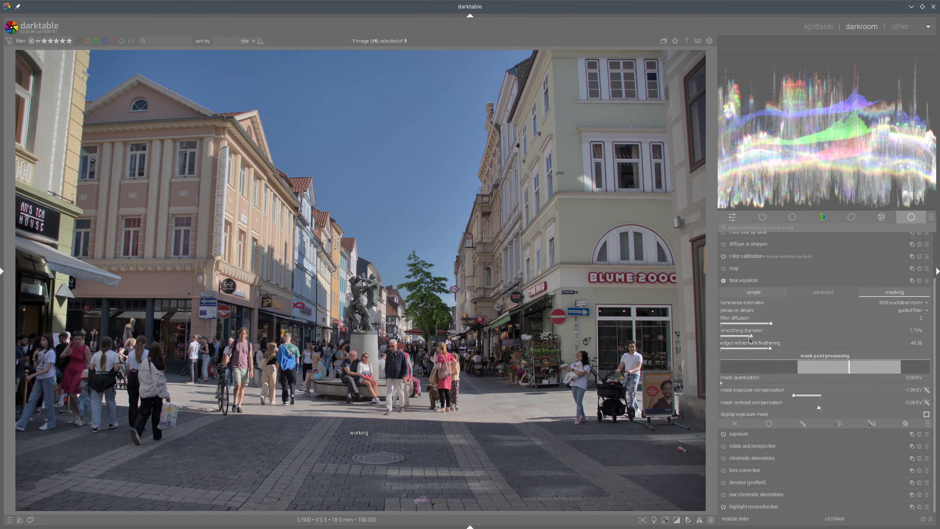
pyautogui.click(805, 338)
pyautogui.moveTo(801, 338); pyautogui.dragTo(752, 340)
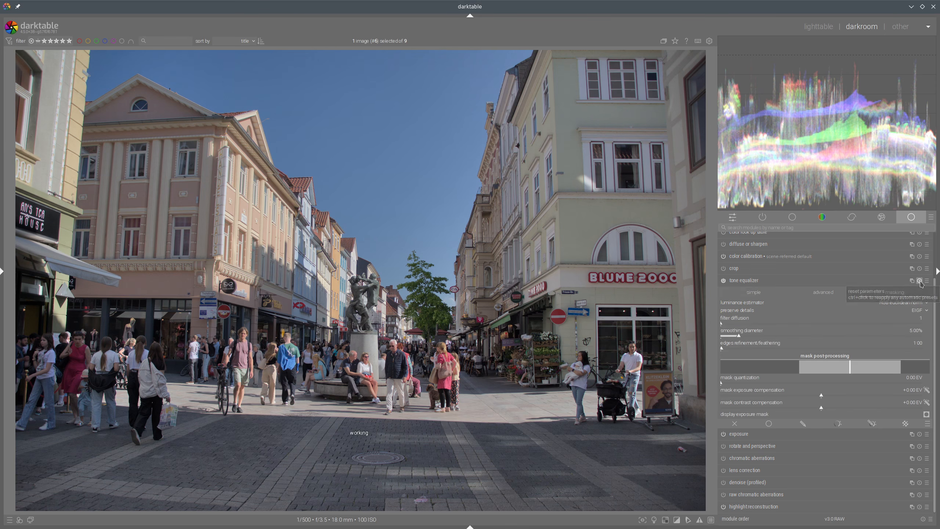
# Reset the tone equalizer, and set mask exposure compensation to about -1.09 EV and mask contrast compensation to about -0.06 EV.
pyautogui.click(920, 281)
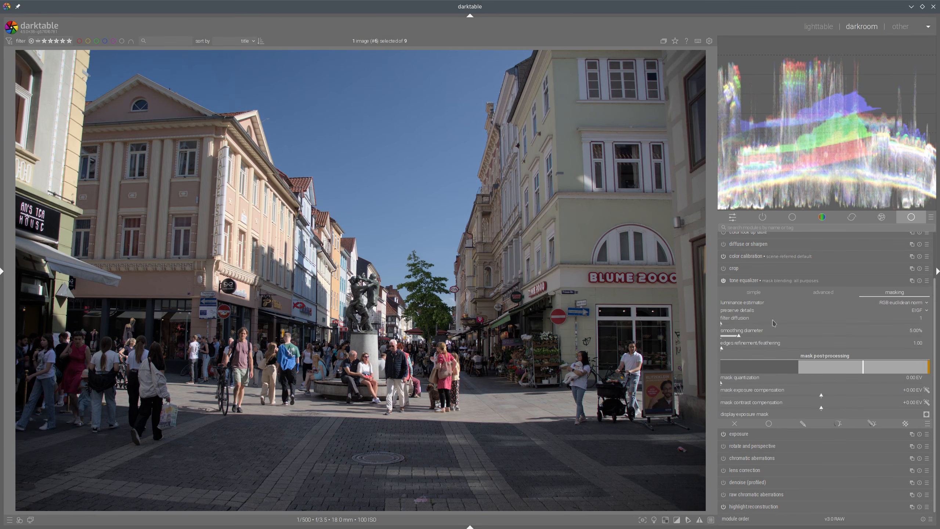
pyautogui.click(825, 298)
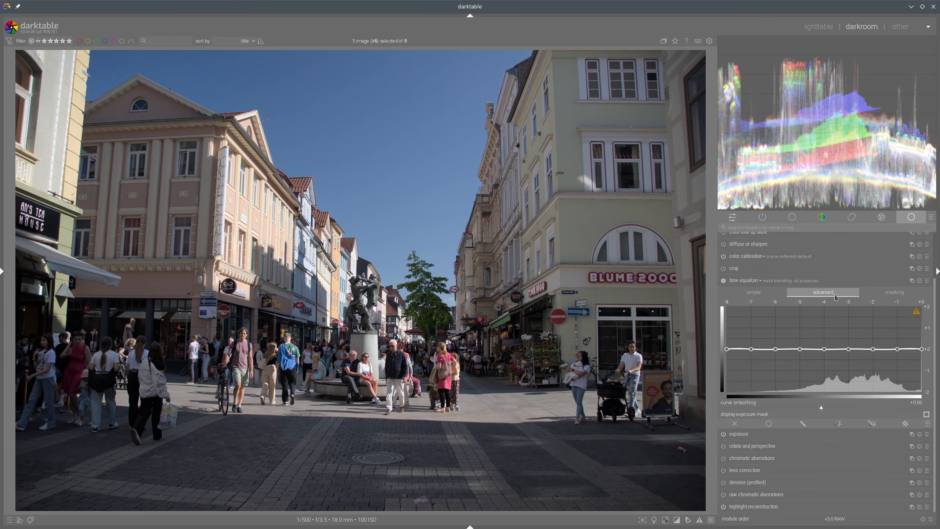
pyautogui.click(894, 293)
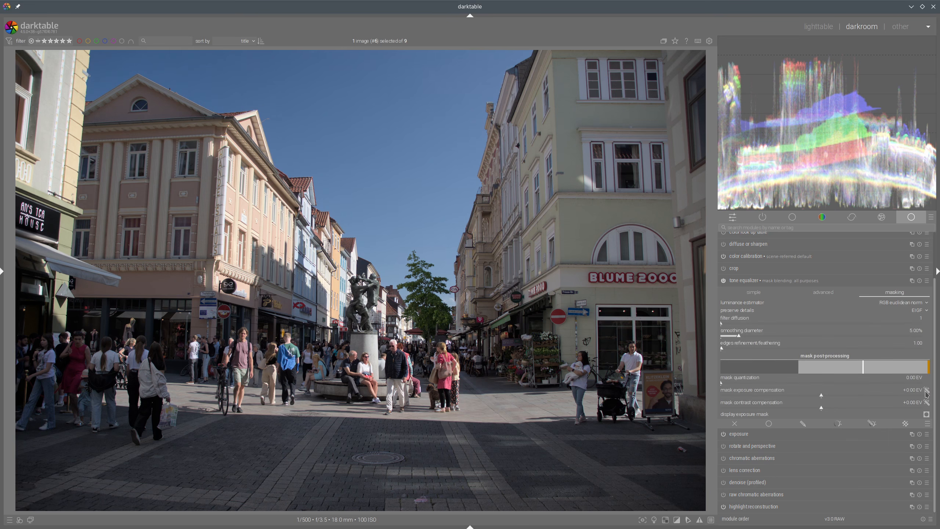
pyautogui.click(824, 292)
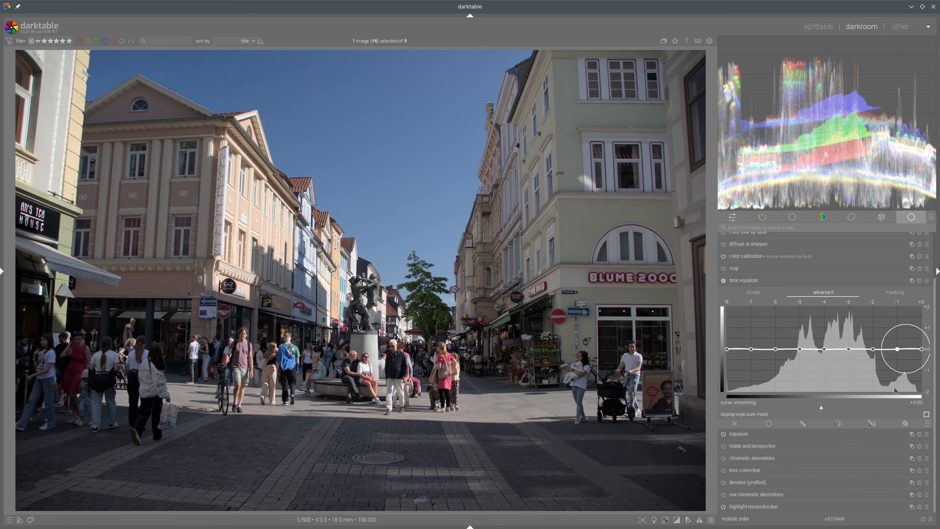
pyautogui.click(894, 293)
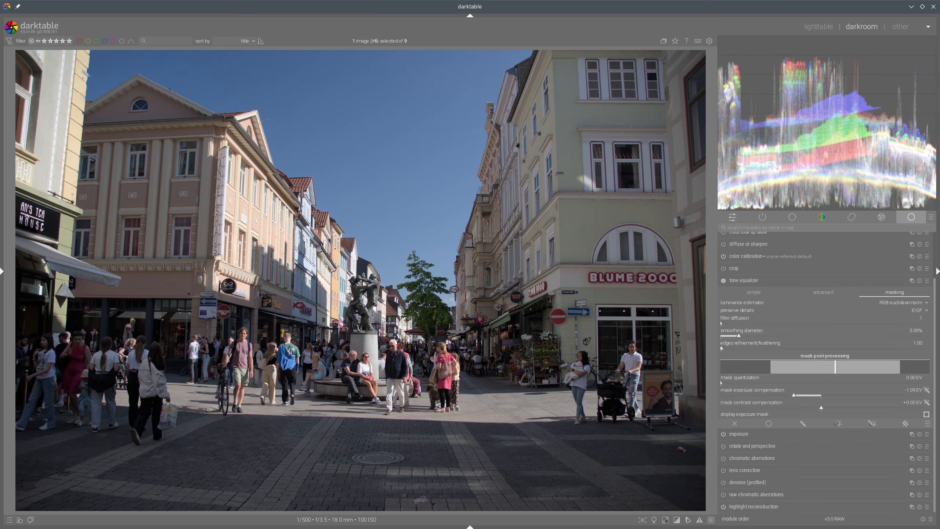
pyautogui.moveTo(821, 410); pyautogui.dragTo(819, 410)
# Lift the shadows on the tone equalizer curve, raising the -6 EV and -5 EV nodes to about +1 EV and tapering toward the highlights.
pyautogui.click(823, 292)
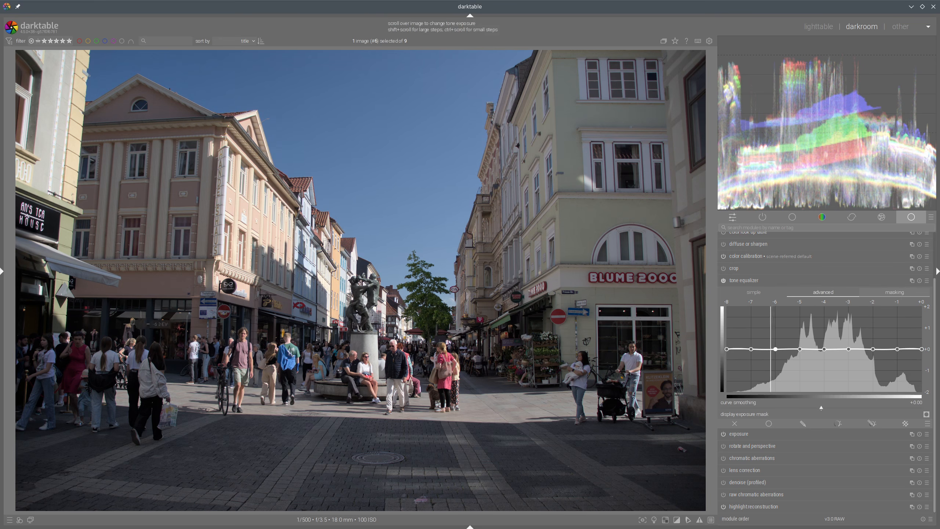
pyautogui.moveTo(769, 344); pyautogui.dragTo(780, 319)
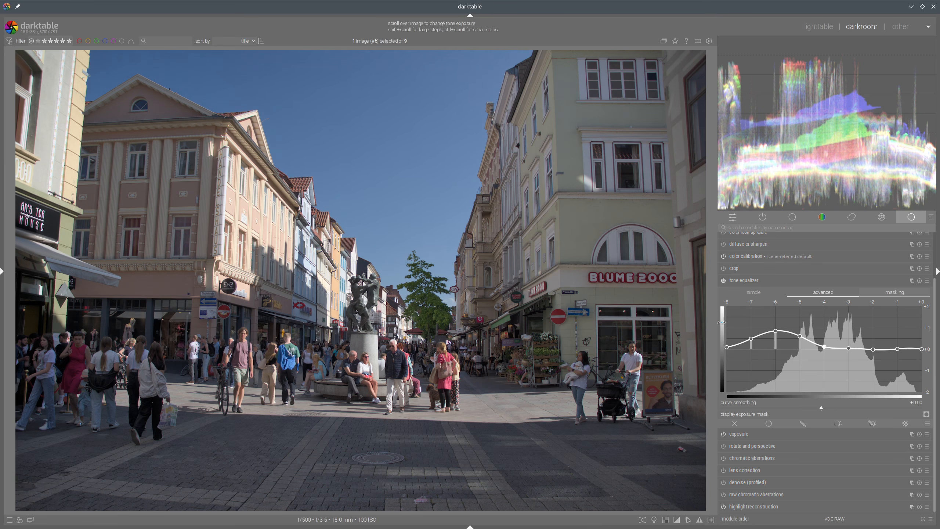
pyautogui.moveTo(760, 320); pyautogui.dragTo(839, 333)
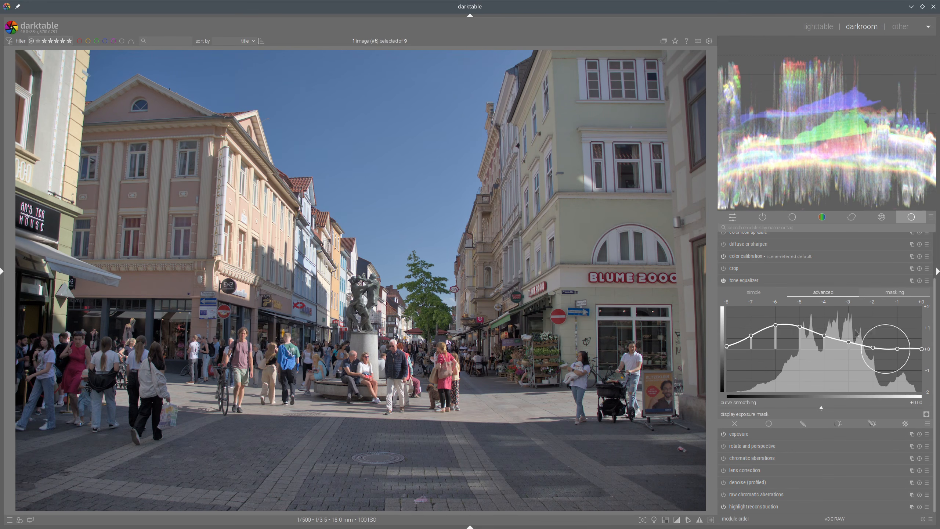
# Set preserve details to guided filter and check the mask histogram against the tone curve.
pyautogui.click(900, 294)
pyautogui.click(922, 314)
pyautogui.click(914, 300)
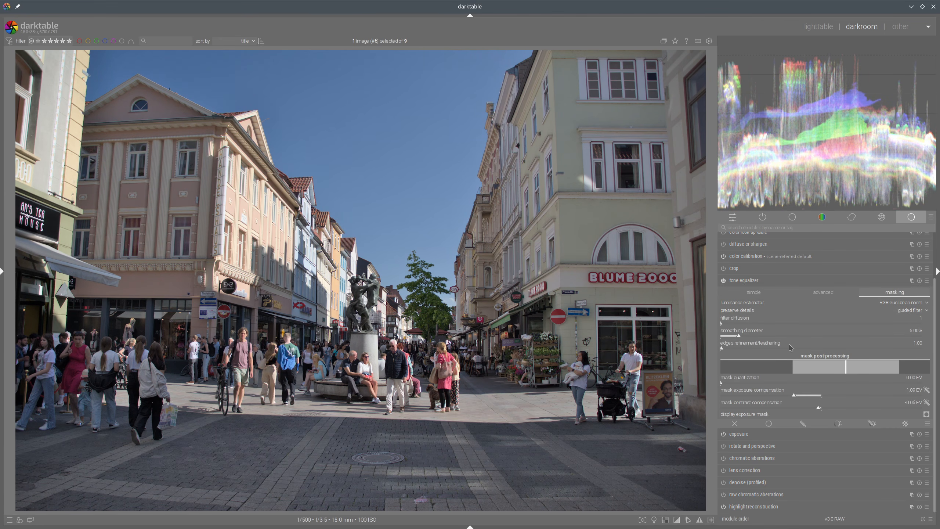
pyautogui.click(831, 295)
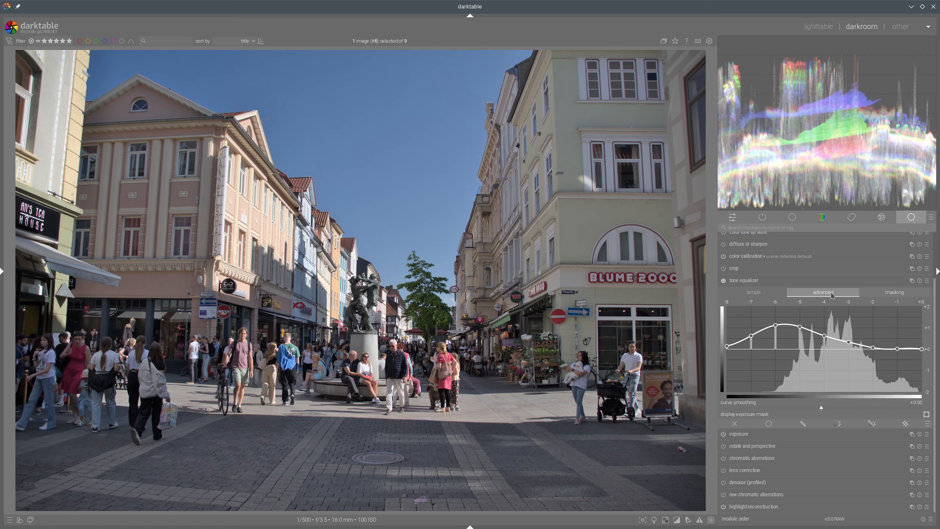
# Lower the tone equalizer's mask exposure compensation to about -1.70 EV, checking the mask histogram against the curve.
pyautogui.click(895, 297)
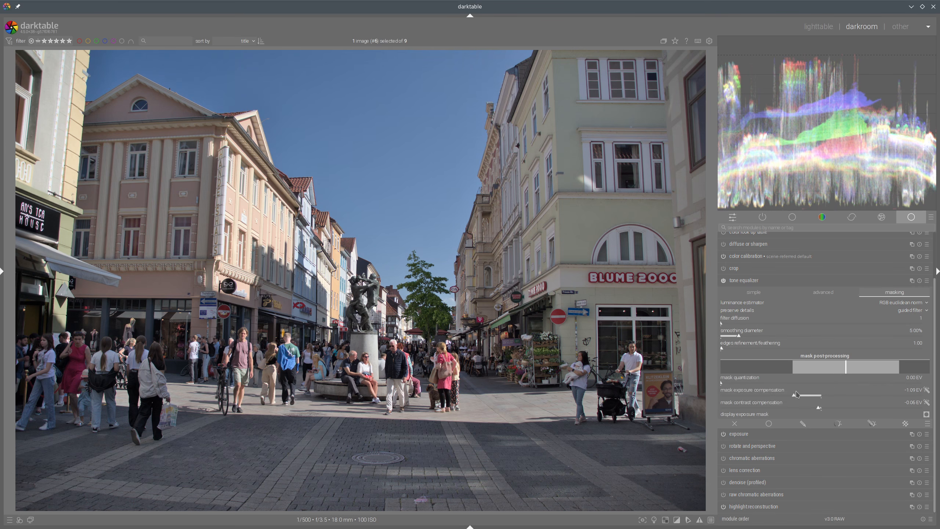
pyautogui.click(786, 396)
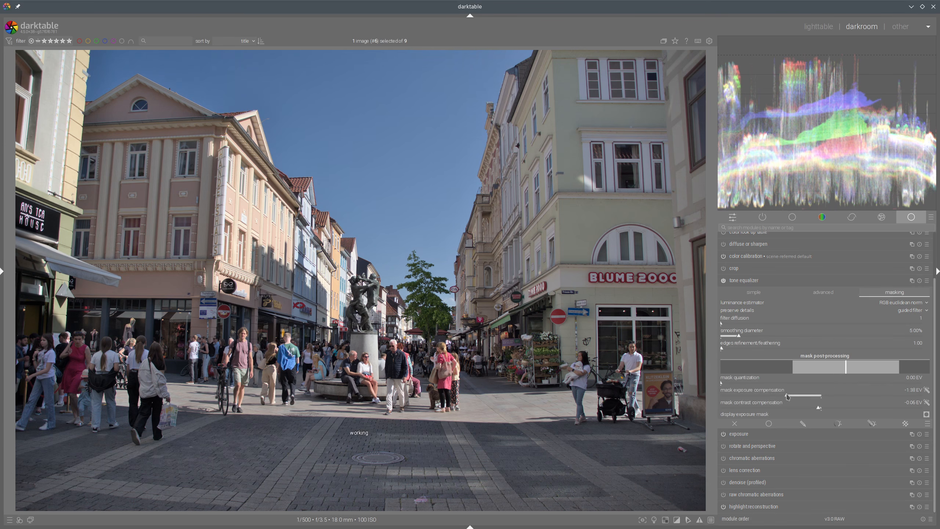
pyautogui.click(821, 296)
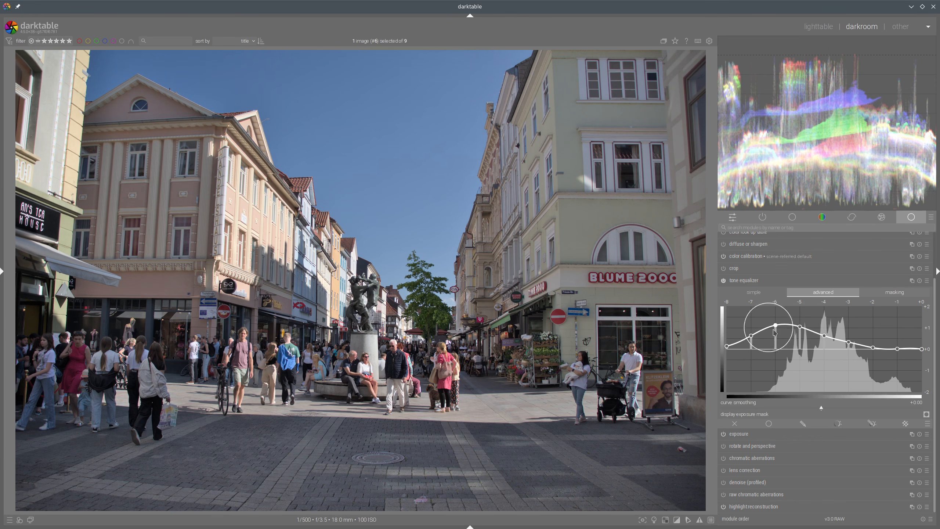
pyautogui.click(894, 292)
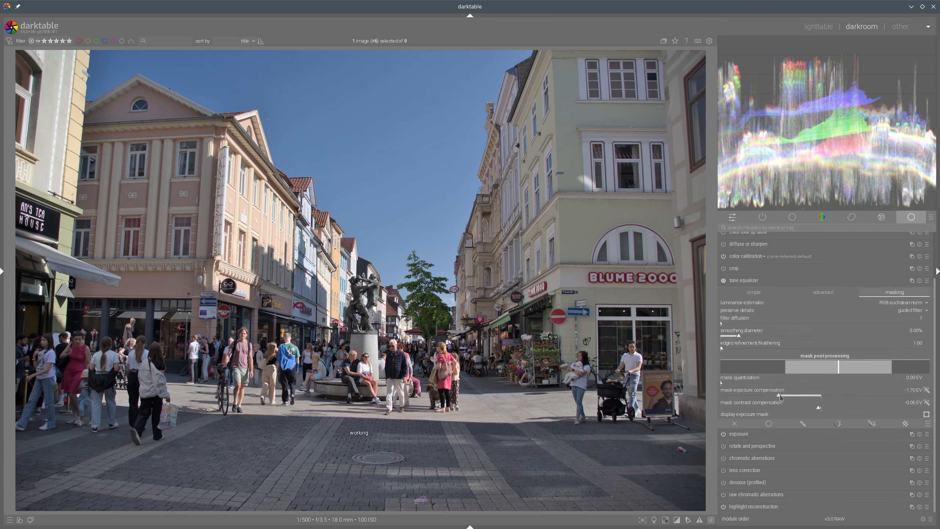
pyautogui.click(829, 293)
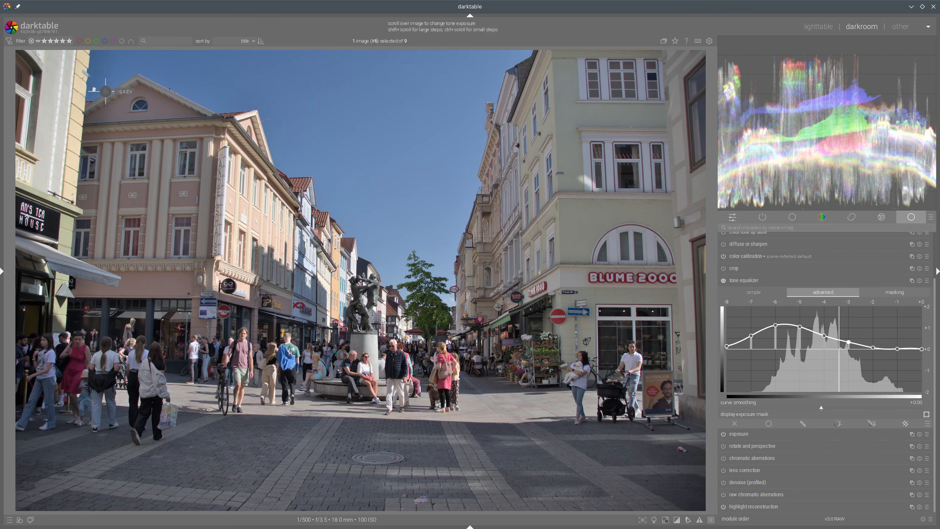
# Raise the tone equalizer mask's edges refinement/feathering to about 70.
pyautogui.click(895, 294)
pyautogui.click(742, 348)
pyautogui.moveTo(743, 348); pyautogui.dragTo(792, 348)
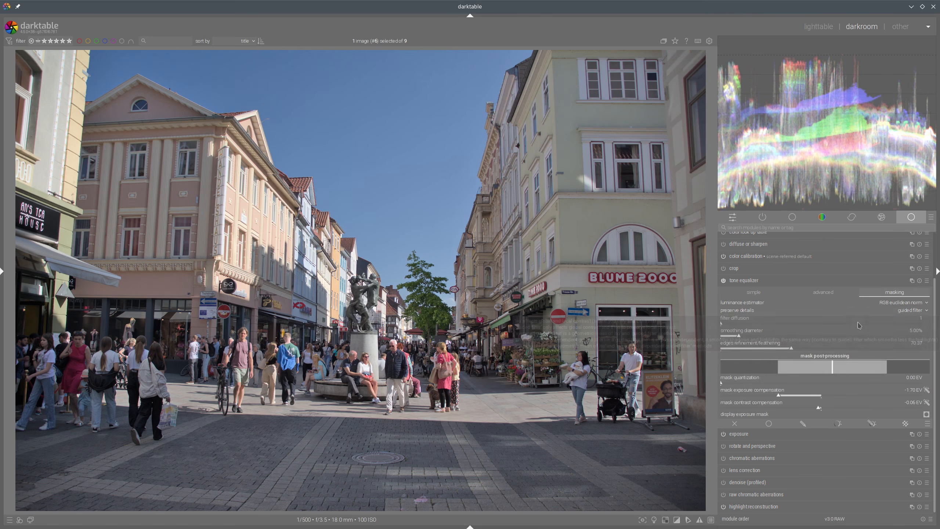
# Compare the photo with the tone equalizer off and on, leave it enabled and collapse the module.
pyautogui.click(723, 281)
pyautogui.click(724, 281)
pyautogui.click(723, 281)
pyautogui.click(723, 280)
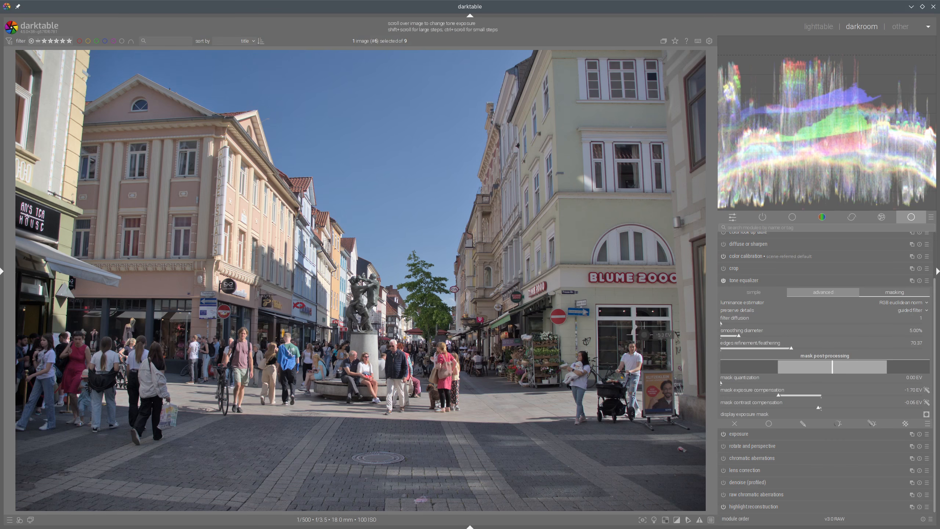
pyautogui.click(750, 282)
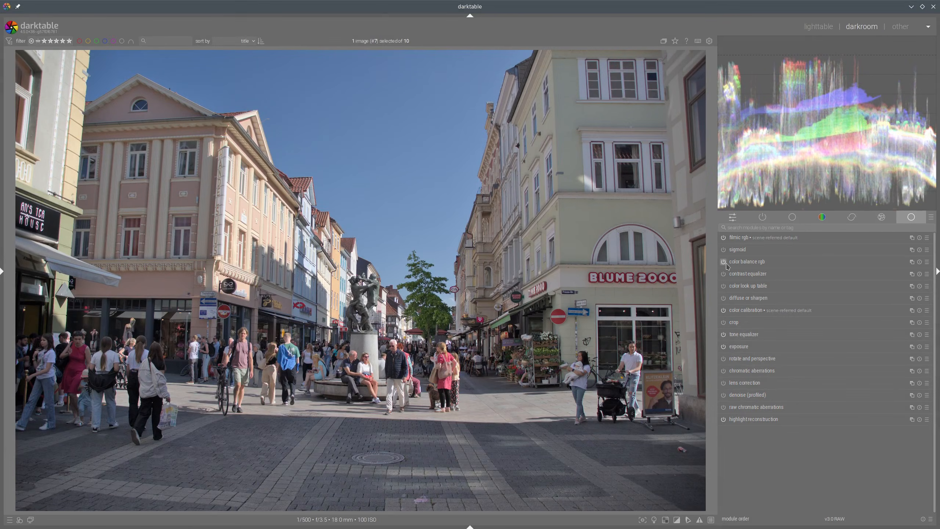
# In color balance rgb, set perceptual brilliance to about +33.7% for highlights and -5.3% for shadows.
pyautogui.click(751, 262)
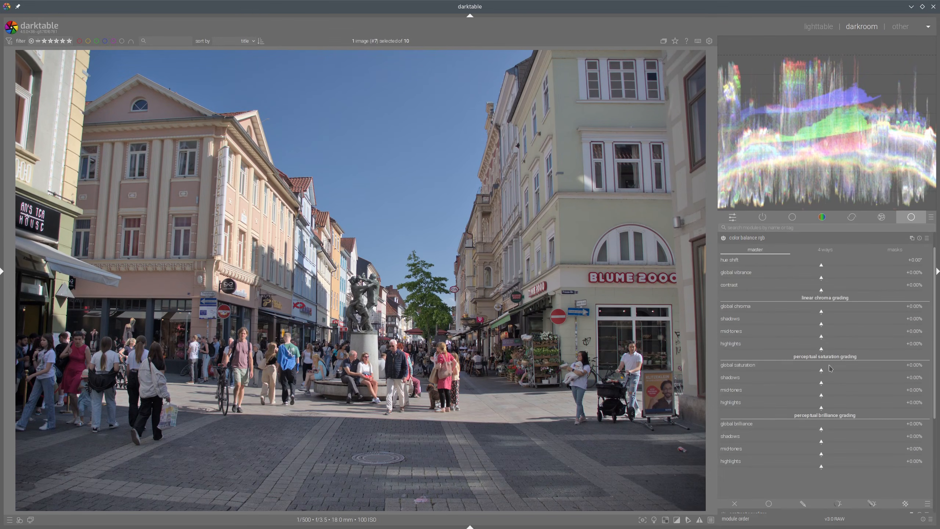
pyautogui.click(846, 466)
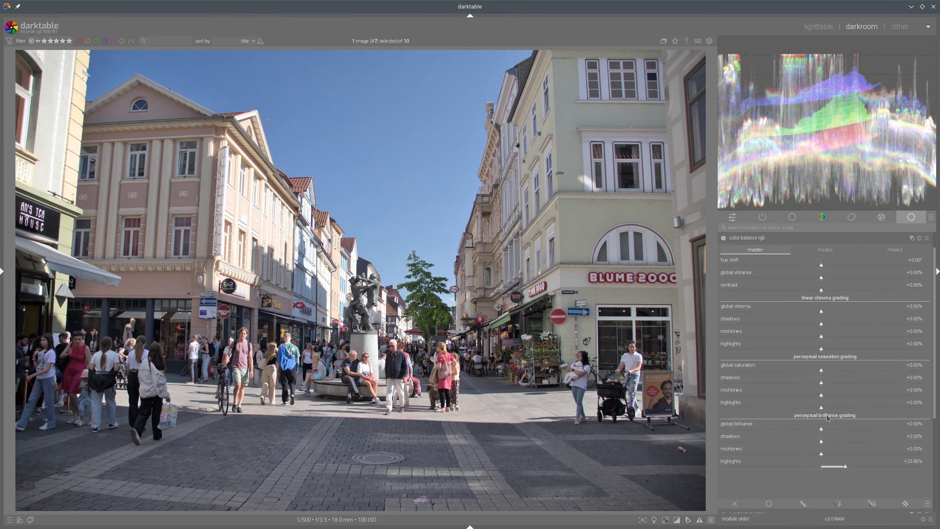
pyautogui.click(855, 469)
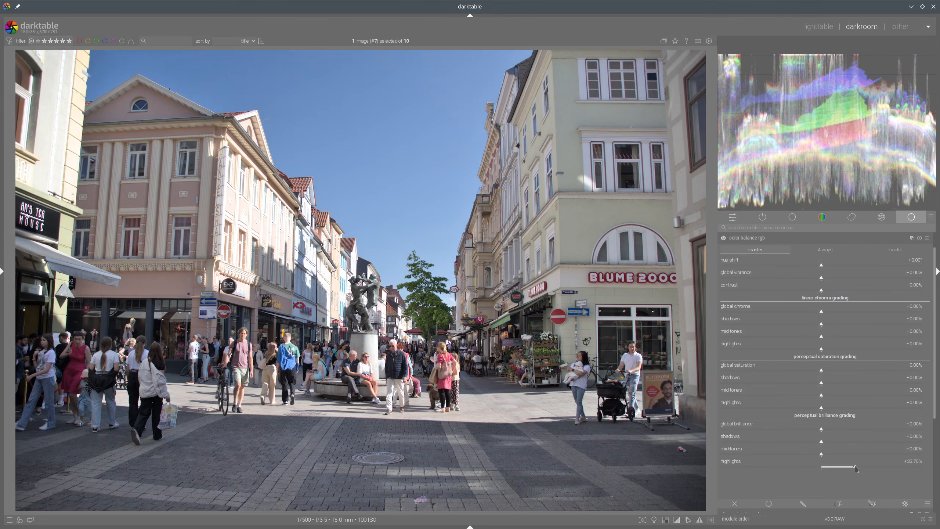
pyautogui.click(817, 443)
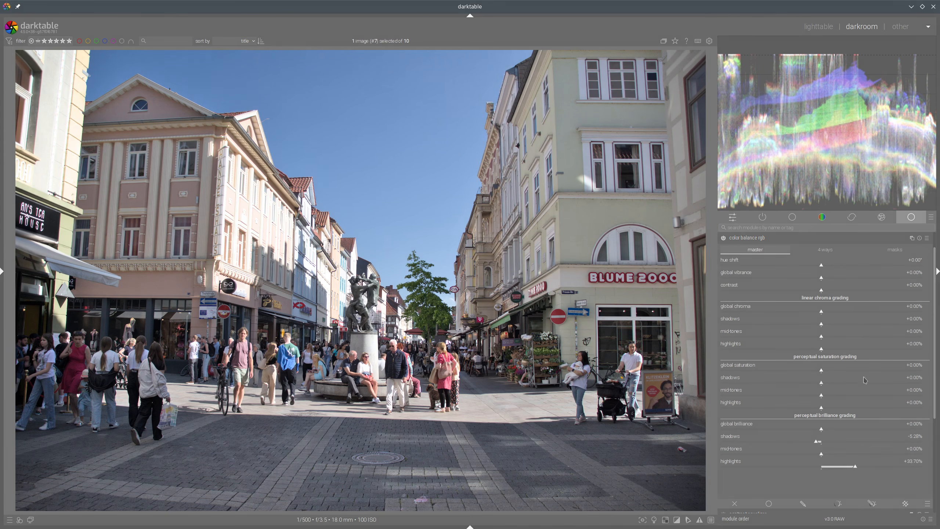
# Set perceptual saturation to about +64% shadows, +33% mid-tones and -28% highlights, and global vibrance to about +17.4%.
pyautogui.click(886, 384)
pyautogui.click(855, 395)
pyautogui.click(794, 408)
pyautogui.click(856, 277)
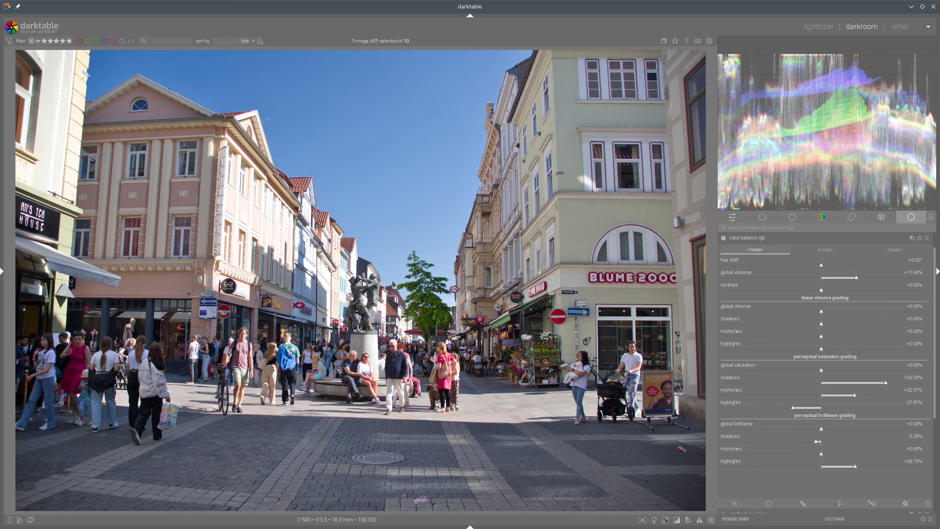
pyautogui.click(747, 239)
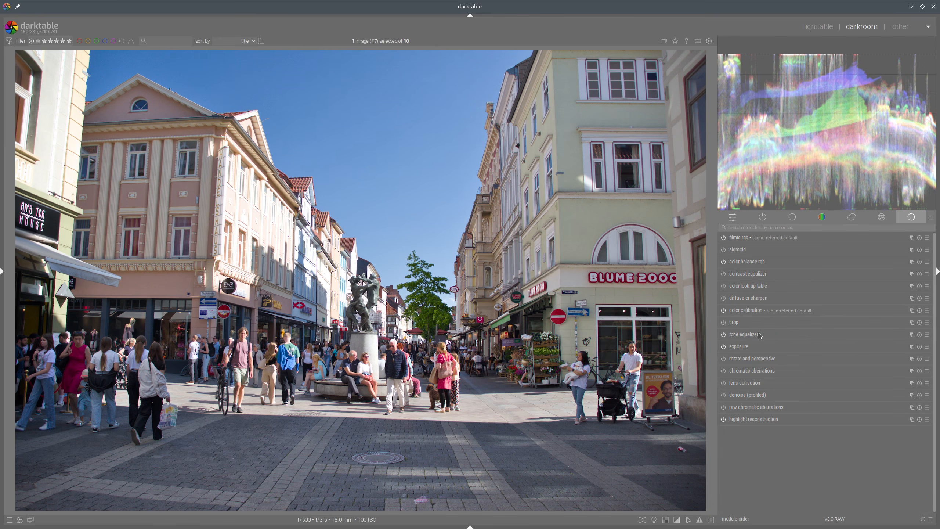
# Add a second tone equalizer instance, auto-adjust its mask exposure compensation and check the mask histogram.
pyautogui.rightClick(912, 336)
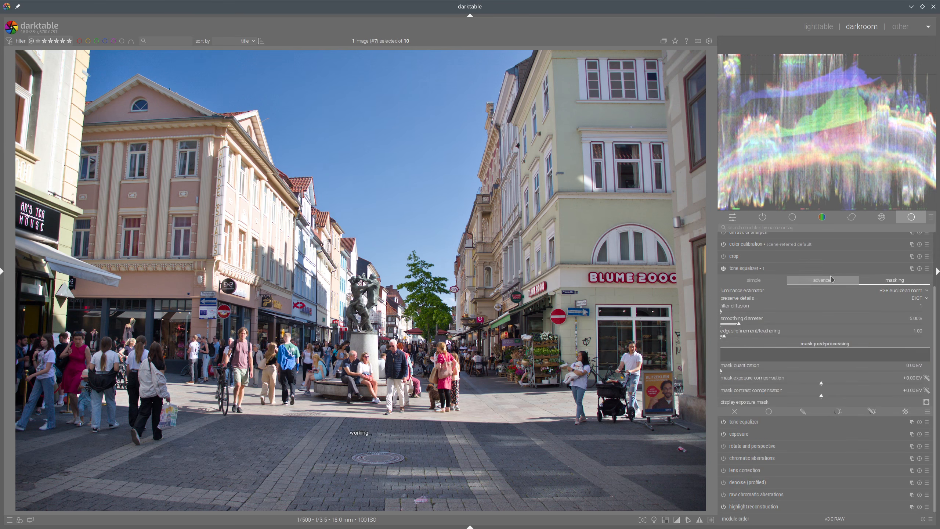
pyautogui.click(928, 379)
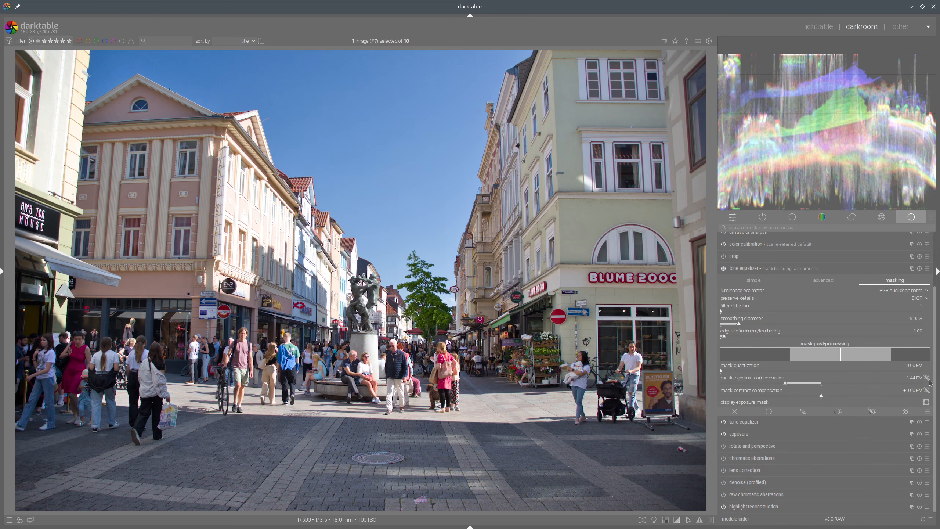
pyautogui.click(831, 282)
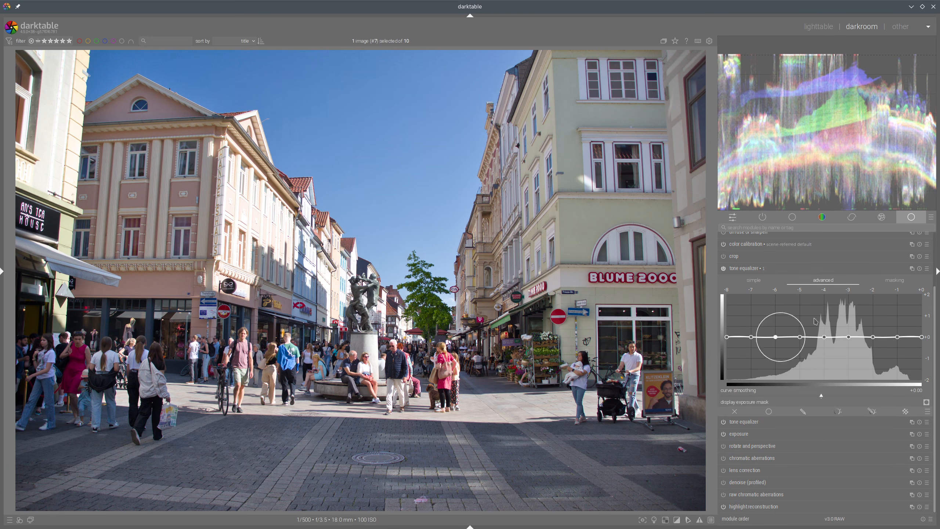
# Set the new instance's mask exposure compensation to about -2.16 EV and mask contrast compensation to about +0.13 EV.
pyautogui.click(895, 279)
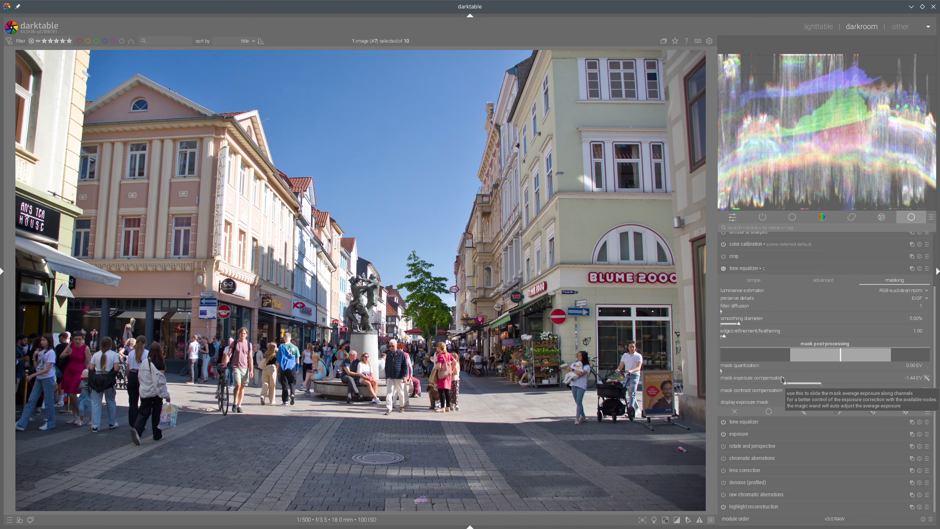
pyautogui.click(823, 280)
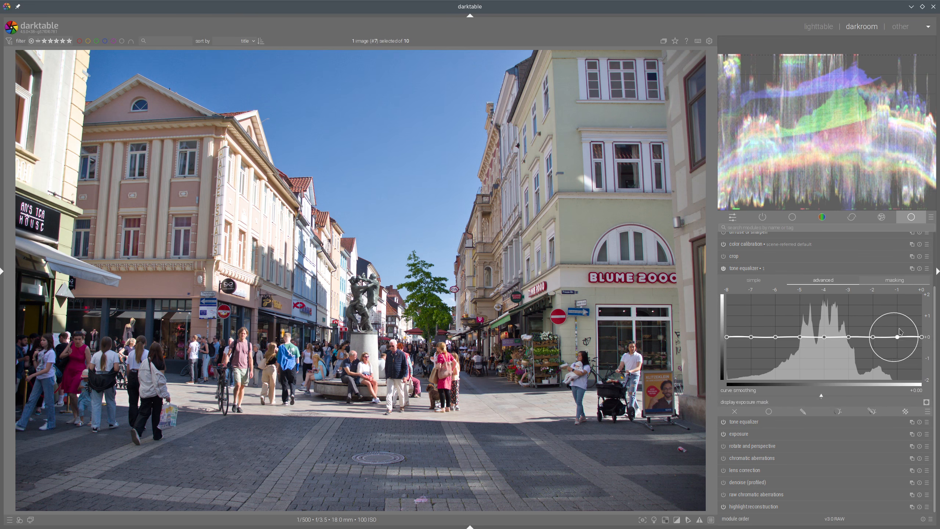
pyautogui.click(896, 281)
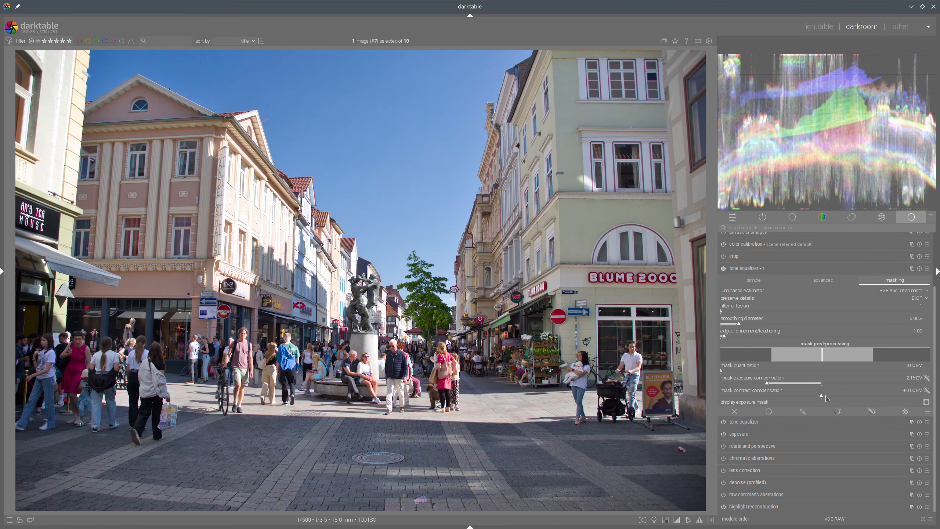
pyautogui.scroll(2, 828, 397)
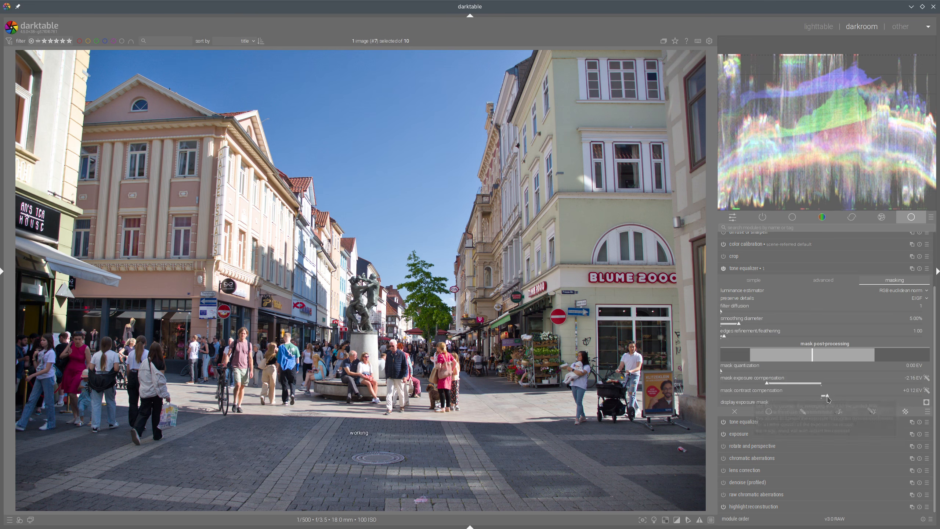
pyautogui.scroll(1, 830, 398)
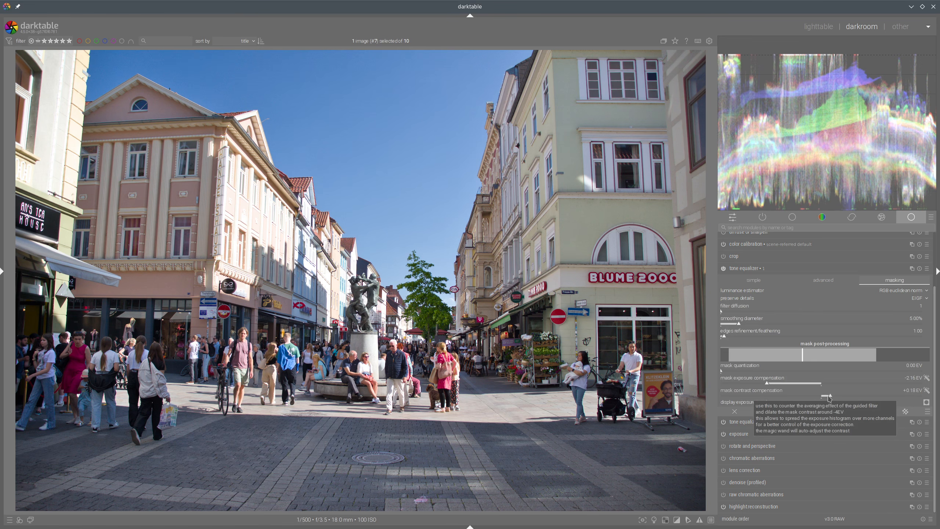
pyautogui.click(847, 280)
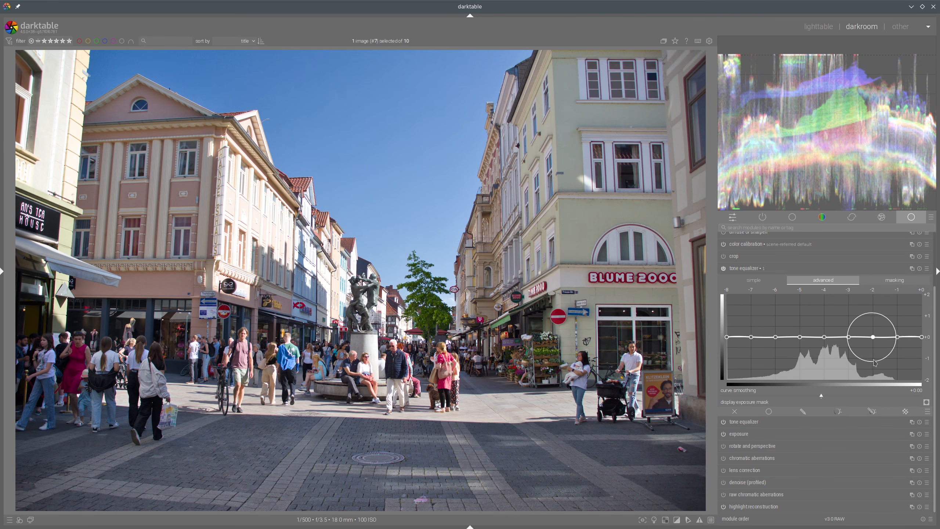
pyautogui.click(900, 281)
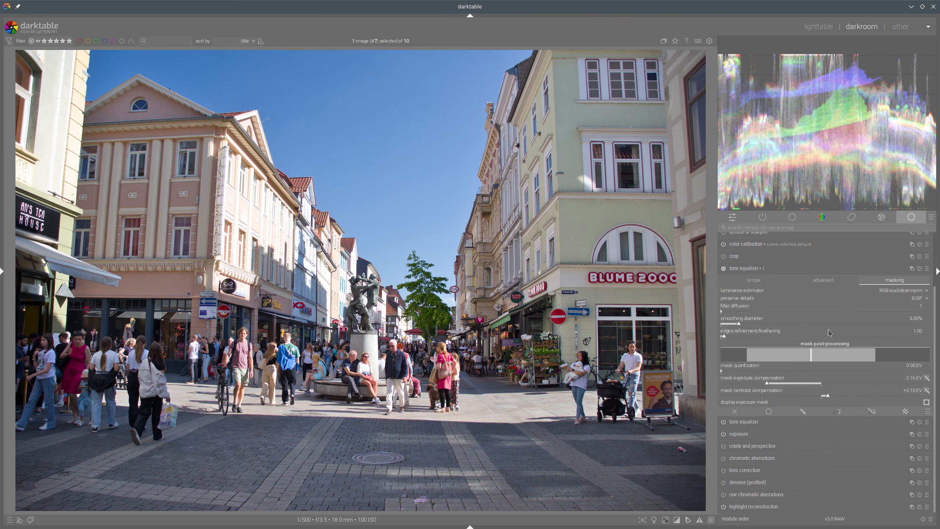
pyautogui.click(823, 282)
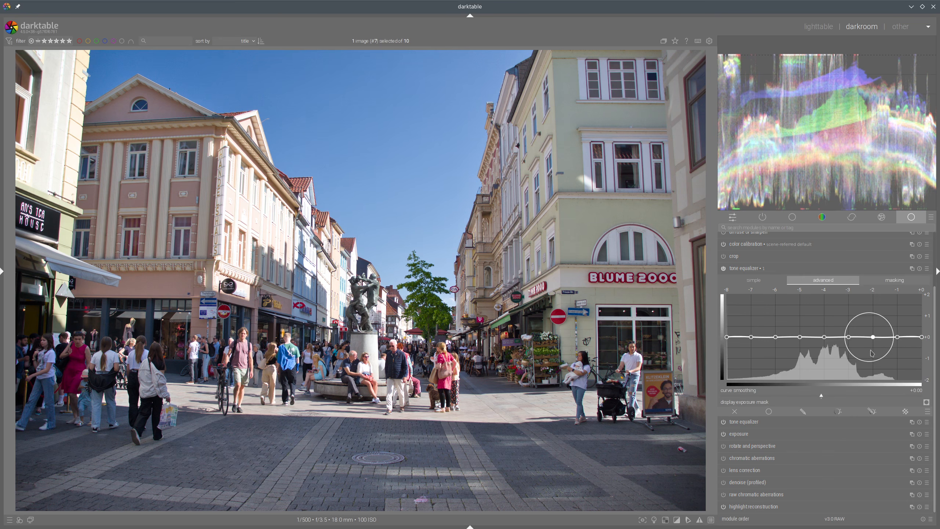
# Switch to Inkscape and fit the blue curve panel over the brighter peaks, narrowing it to about 38.2 mm.
pyautogui.click(207, 522)
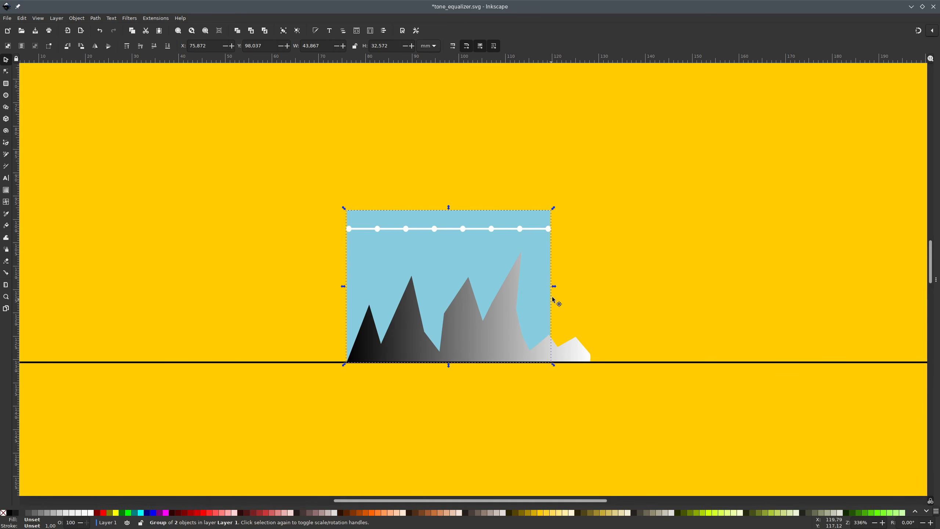
pyautogui.moveTo(499, 272)
pyautogui.mouseDown()
pyautogui.moveTo(490, 339)
pyautogui.moveTo(584, 394)
pyautogui.moveTo(579, 281)
pyautogui.moveTo(492, 281)
pyautogui.mouseUp()
pyautogui.press('shift+super+F11')
pyautogui.moveTo(448, 222); pyautogui.dragTo(520, 220)
pyautogui.moveTo(411, 284); pyautogui.dragTo(440, 278)
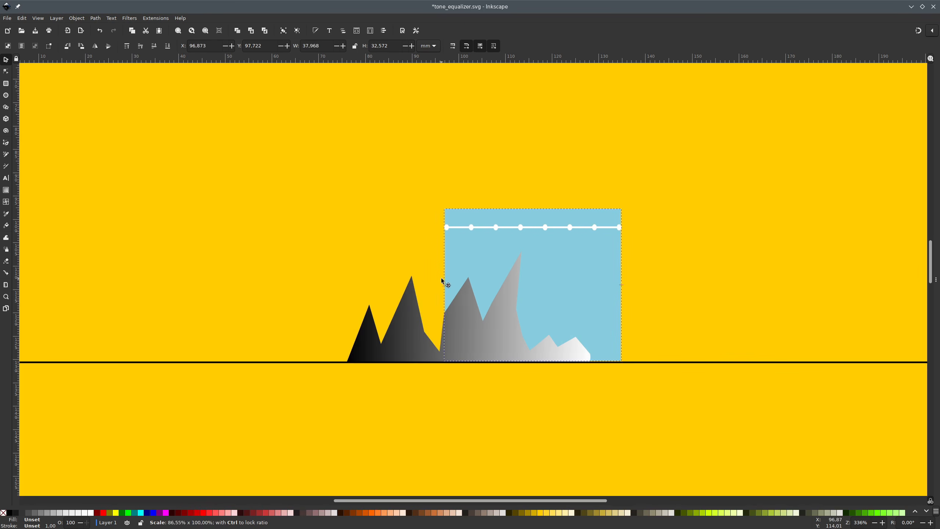
pyautogui.moveTo(592, 278); pyautogui.dragTo(574, 278)
# Mark the curve nodes above the highlights with red strokes, circle the highlight area and clear the markings.
pyautogui.moveTo(528, 228)
pyautogui.mouseDown()
pyautogui.moveTo(523, 359)
pyautogui.moveTo(550, 233)
pyautogui.moveTo(559, 289)
pyautogui.mouseUp()
pyautogui.moveTo(579, 241)
pyautogui.mouseDown()
pyautogui.moveTo(577, 376)
pyautogui.moveTo(589, 323)
pyautogui.moveTo(608, 359)
pyautogui.mouseUp()
pyautogui.moveTo(522, 271); pyautogui.dragTo(508, 346)
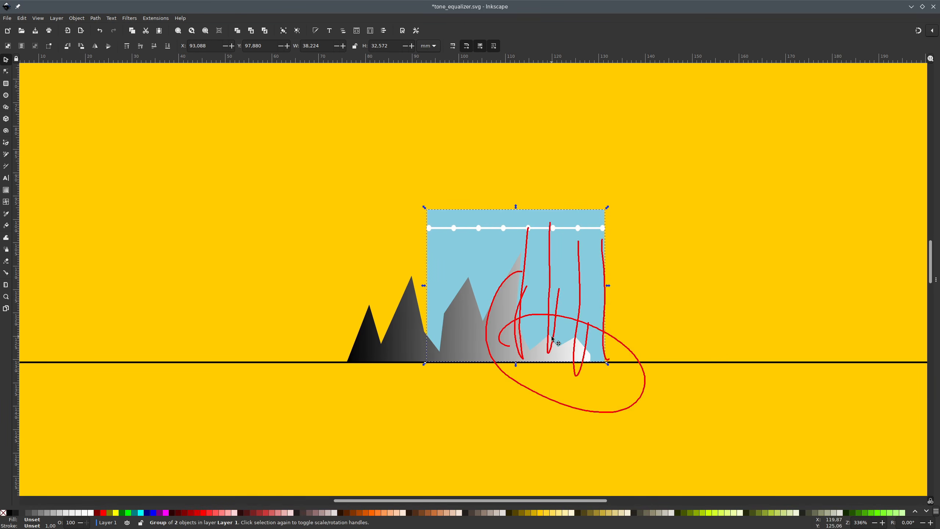
pyautogui.press('shift+super+F11')
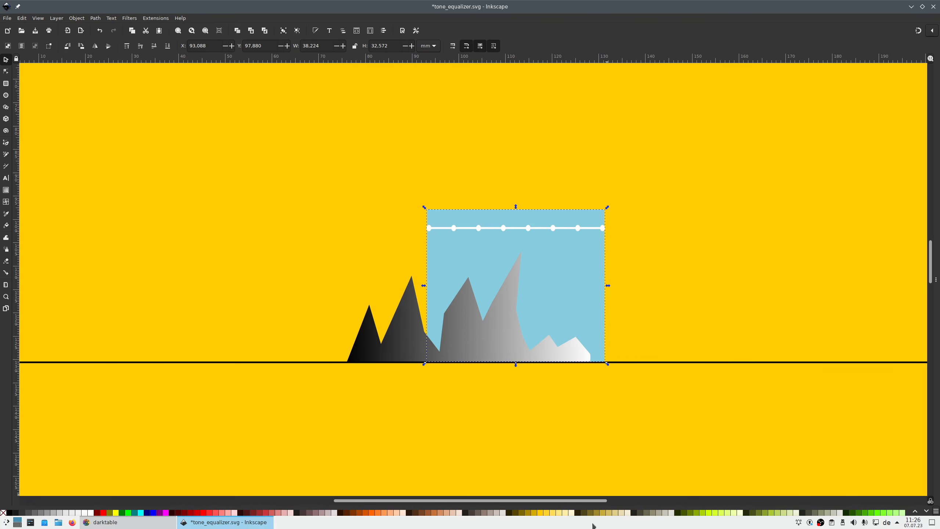
# Review the mask settings in darktable, then return to Inkscape and shift the curve panel to about X 95.3 mm.
pyautogui.click(105, 522)
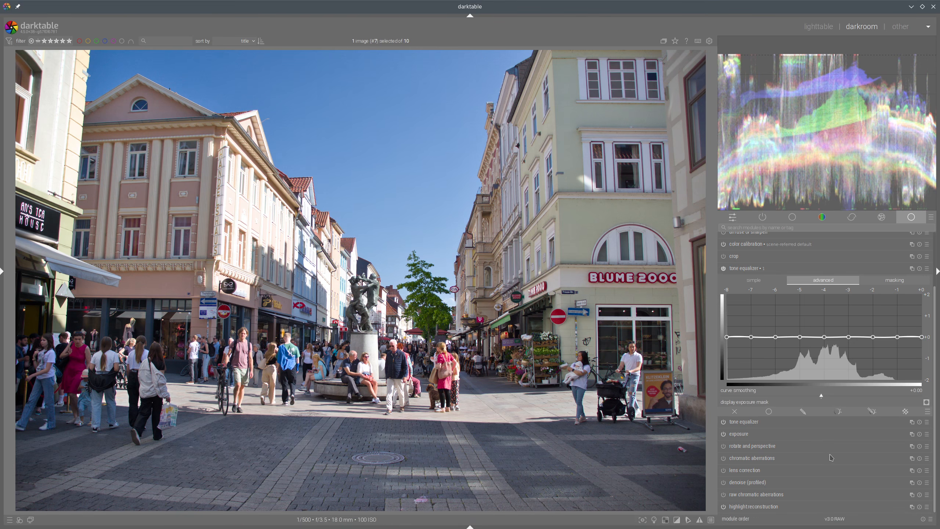
pyautogui.click(894, 280)
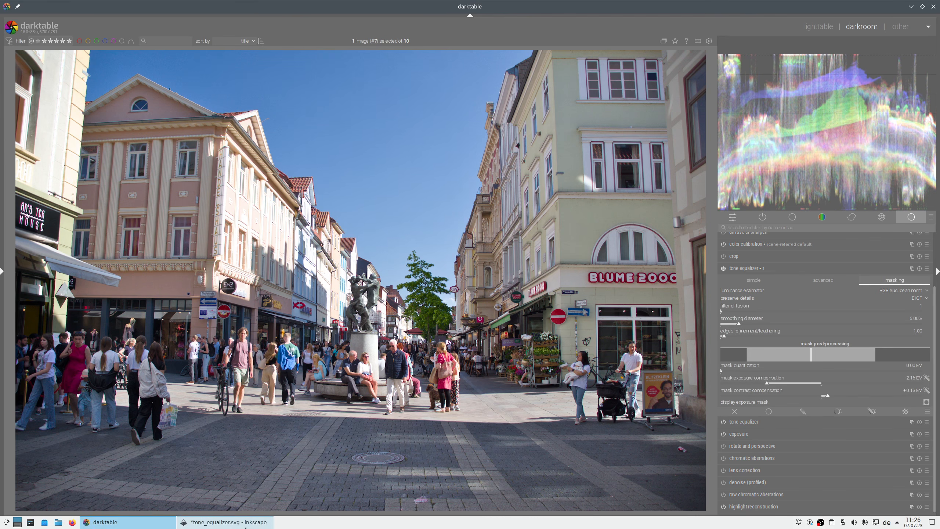
pyautogui.click(259, 522)
pyautogui.moveTo(481, 240)
pyautogui.mouseDown()
pyautogui.moveTo(518, 244)
pyautogui.moveTo(492, 242)
pyautogui.mouseUp()
# Switch to darktable to examine the mask histogram under the flat curve, then return to Inkscape and hide the Layers and Objects dialog.
pyautogui.click(112, 524)
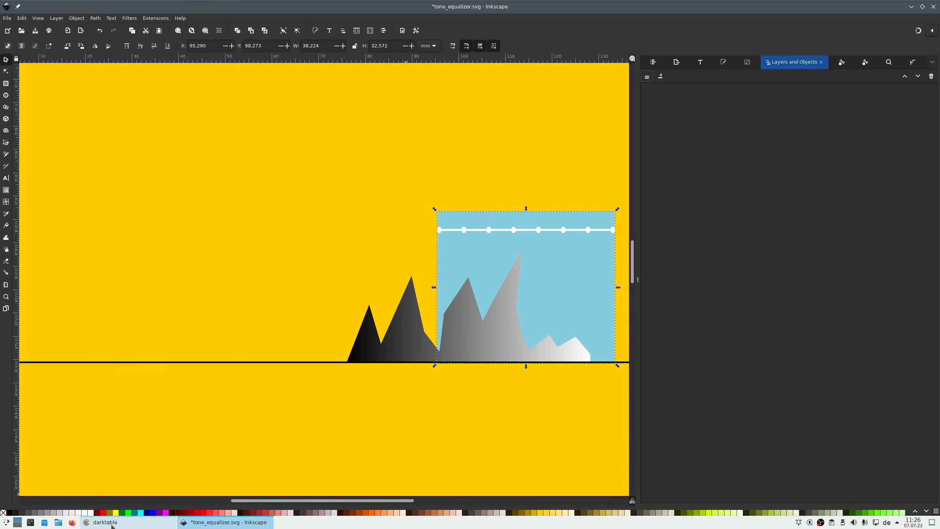
pyautogui.click(112, 524)
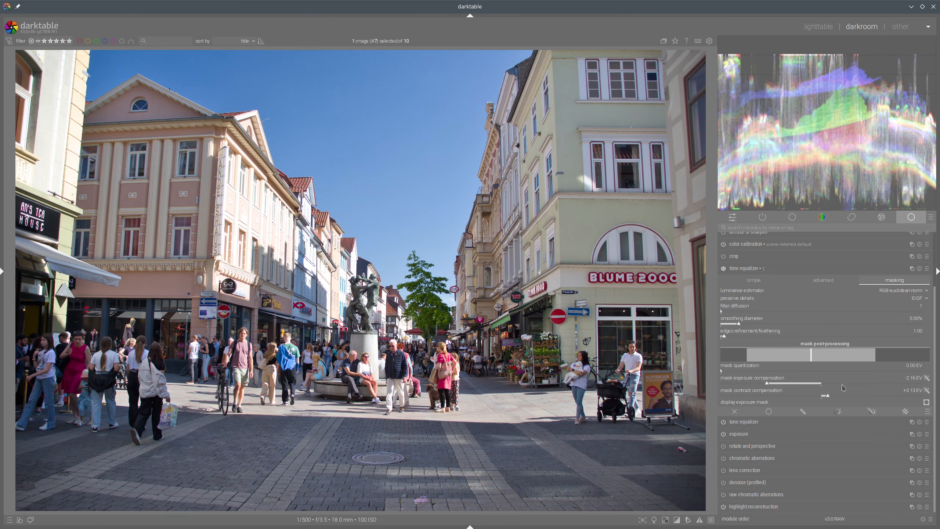
pyautogui.click(818, 280)
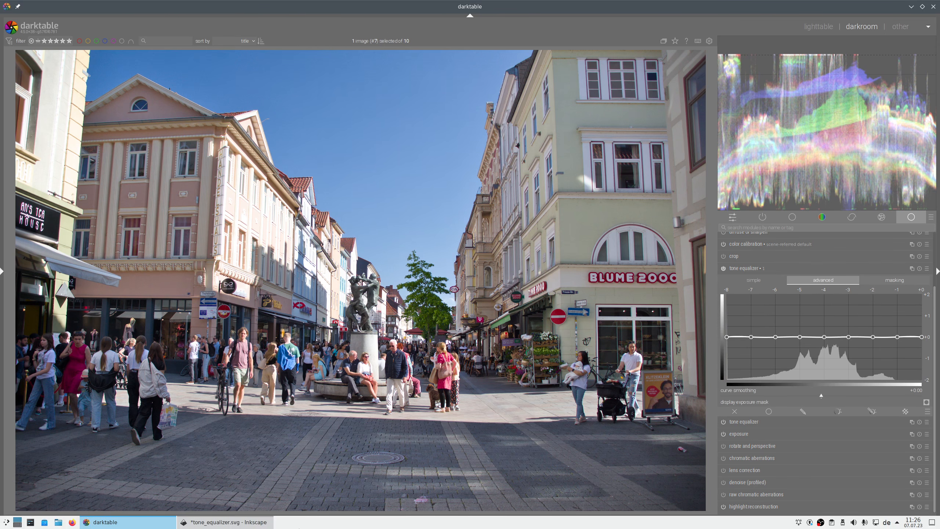
pyautogui.click(224, 522)
pyautogui.click(638, 282)
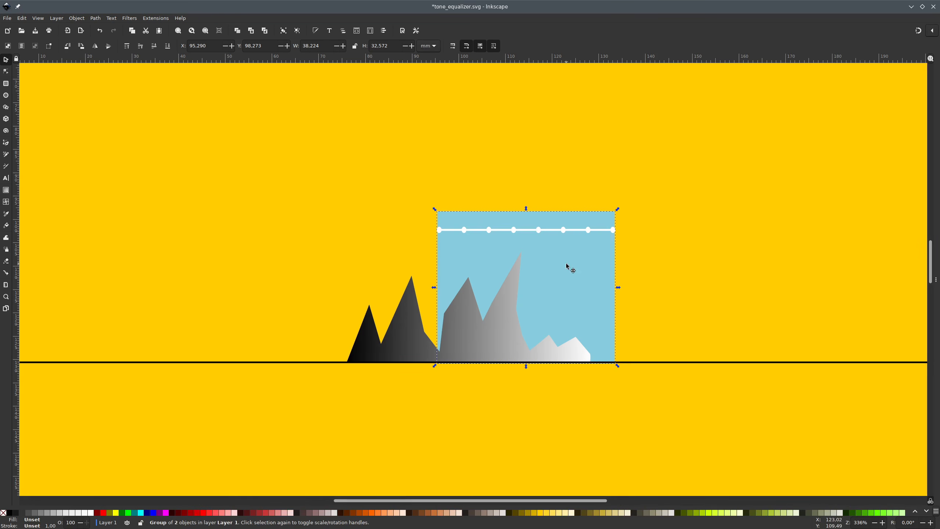
# Circle the brighter peaks with a red stroke and clear it, then switch to darktable to review the second tone equalizer's masking settings.
pyautogui.moveTo(505, 191)
pyautogui.mouseDown()
pyautogui.moveTo(478, 298)
pyautogui.moveTo(565, 171)
pyautogui.mouseUp()
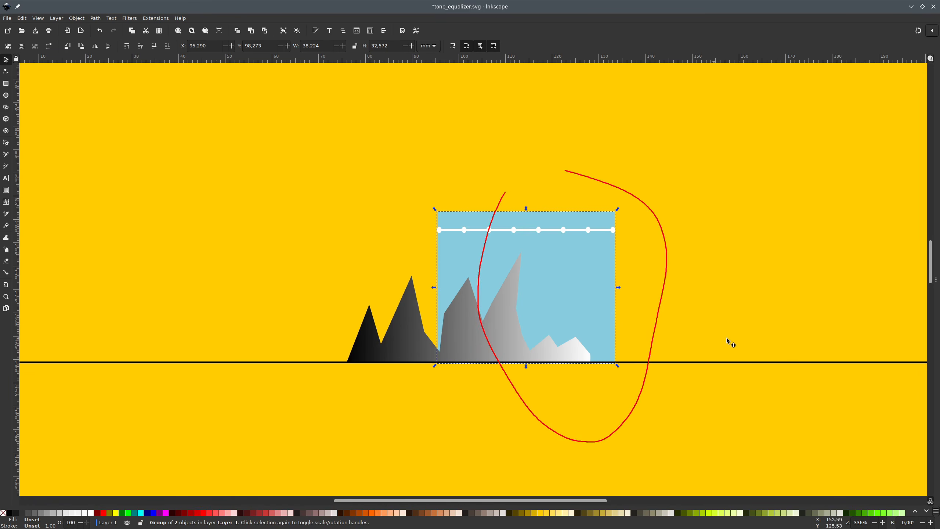
pyautogui.press('shift+super+F11')
pyautogui.moveTo(547, 528)
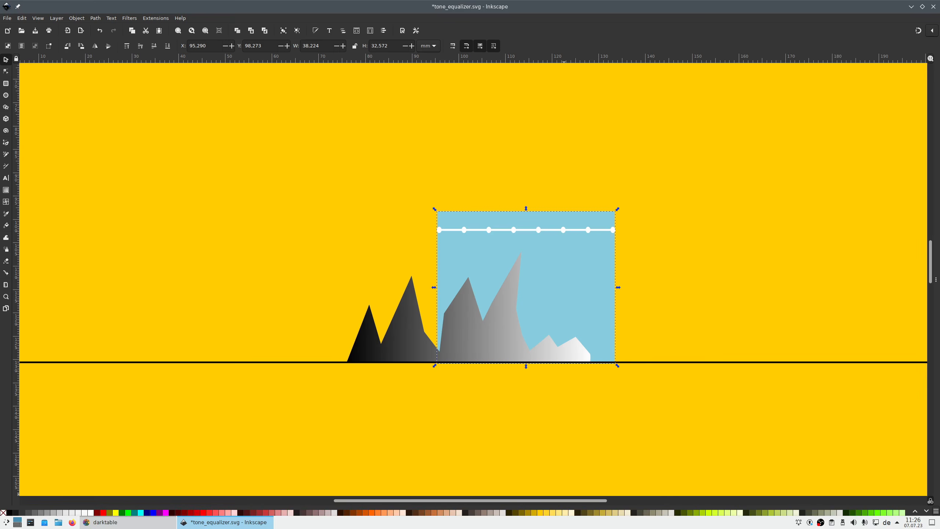
pyautogui.click(107, 522)
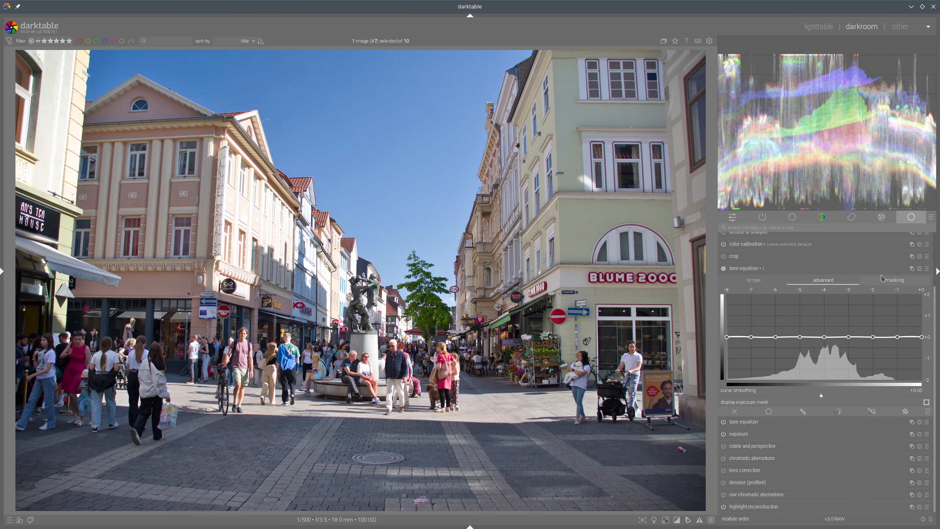
pyautogui.click(895, 282)
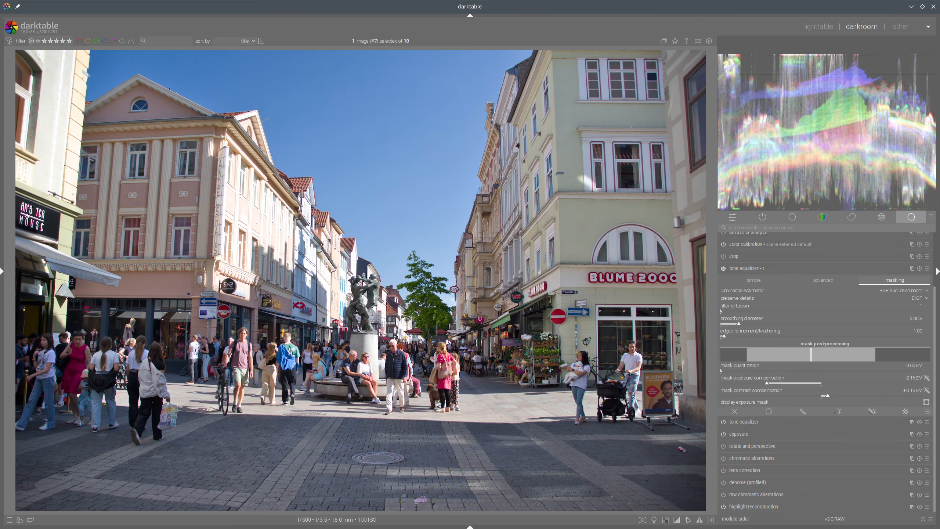
# Look back at the Inkscape drawing, return to darktable, and mark the tone equalizer's histogram with a red stroke, clearing it again.
pyautogui.click(185, 523)
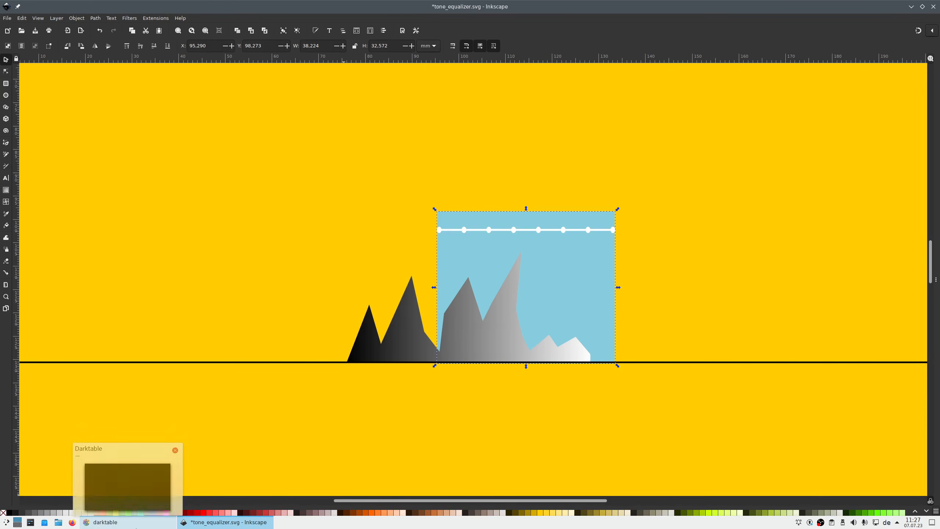
pyautogui.click(136, 525)
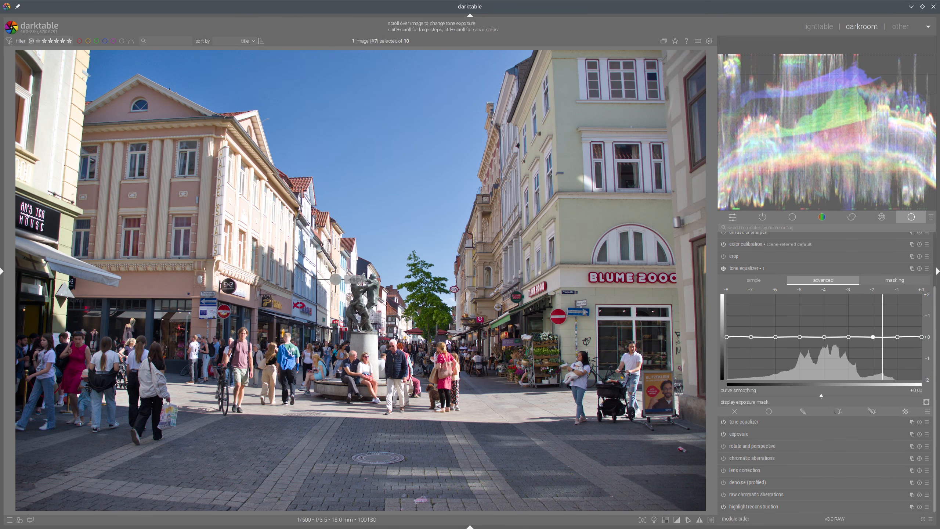
pyautogui.moveTo(865, 394)
pyautogui.mouseDown()
pyautogui.moveTo(916, 325)
pyautogui.moveTo(811, 335)
pyautogui.mouseUp()
pyautogui.press('shift+super+F11')
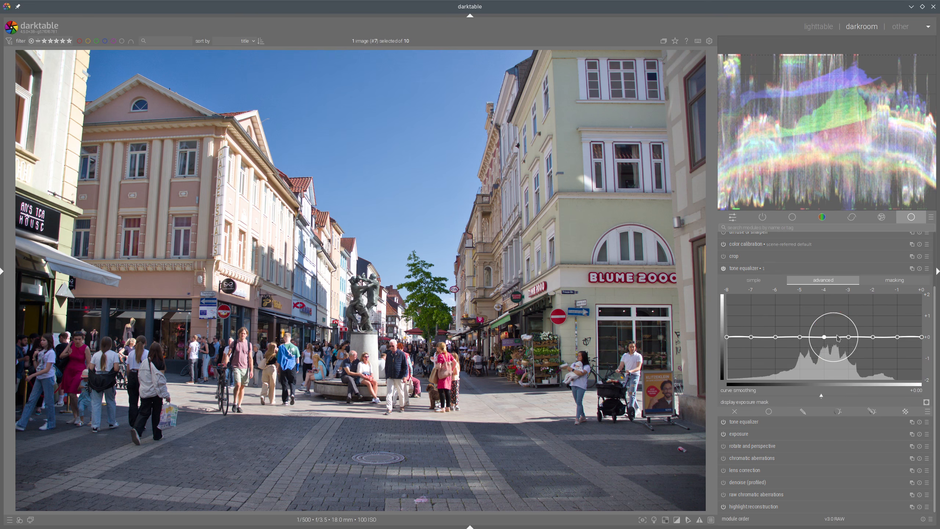
# Darken the highlights by pulling down the −2, −1 and 0 EV nodes of the second tone equalizer curve, and check the masking settings.
pyautogui.scroll(-5, 900, 340)
pyautogui.scroll(-4, 900, 340)
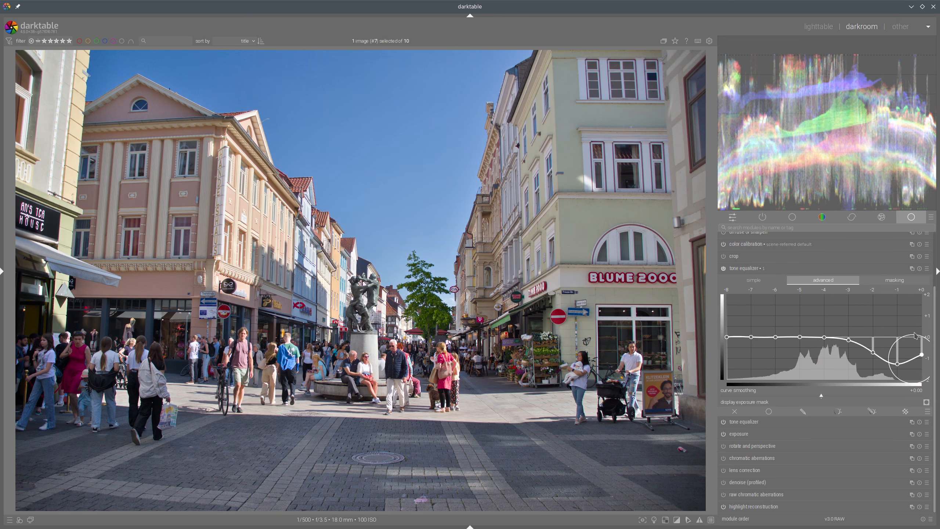
pyautogui.click(900, 281)
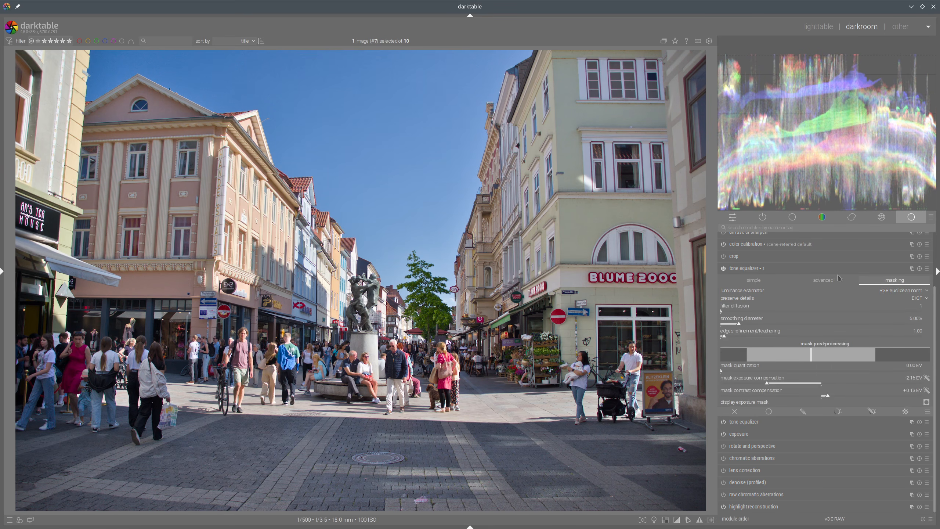
pyautogui.click(827, 281)
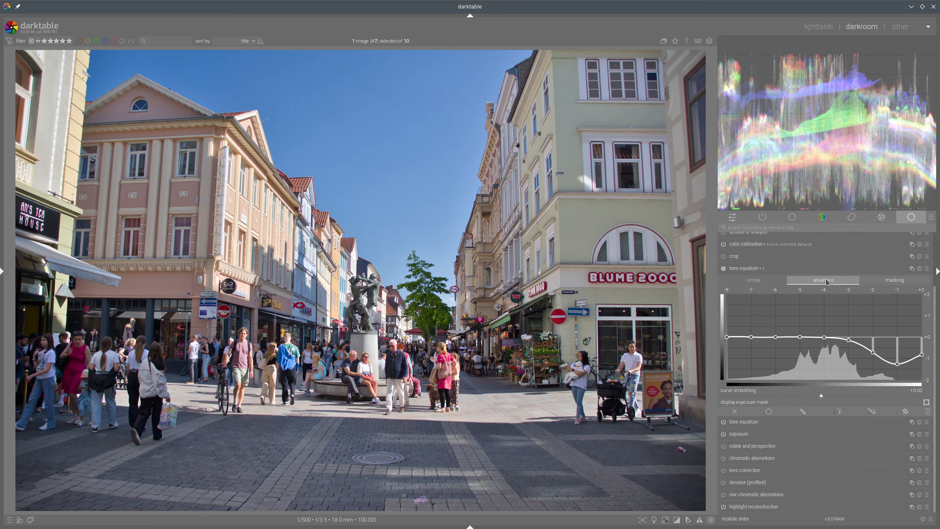
# Lower the curve's highlight nodes further, with the −1 EV node at about −1.6 EV, and collapse the second tone equalizer instance.
pyautogui.scroll(-2, 914, 319)
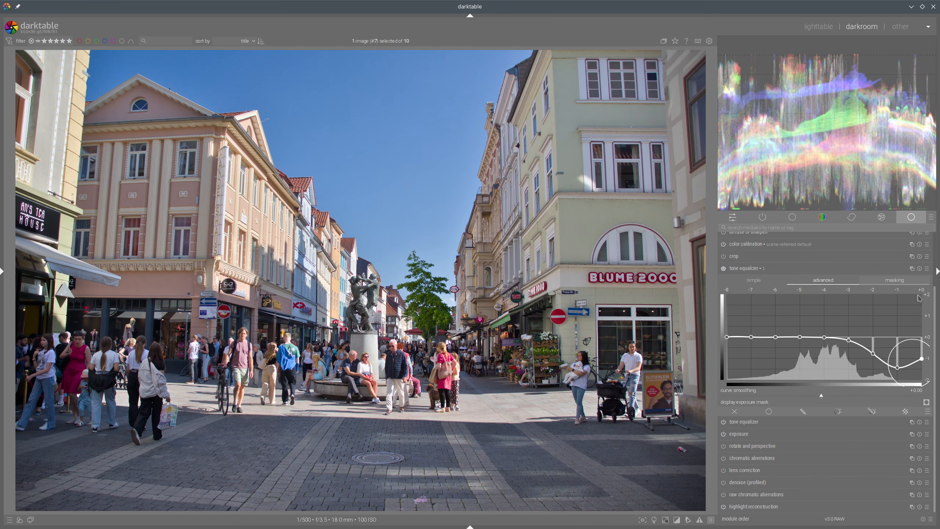
pyautogui.scroll(-1, 862, 325)
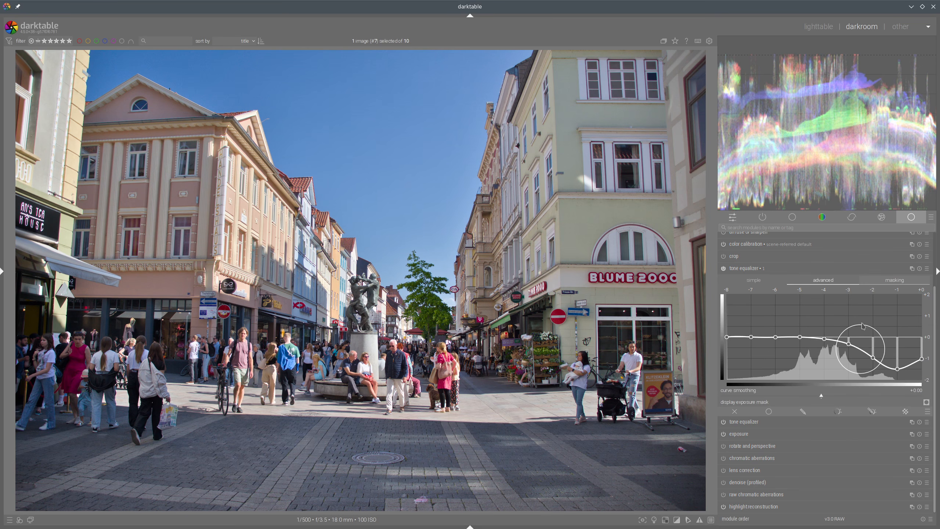
pyautogui.moveTo(835, 309); pyautogui.dragTo(836, 306)
pyautogui.moveTo(902, 323); pyautogui.dragTo(902, 326)
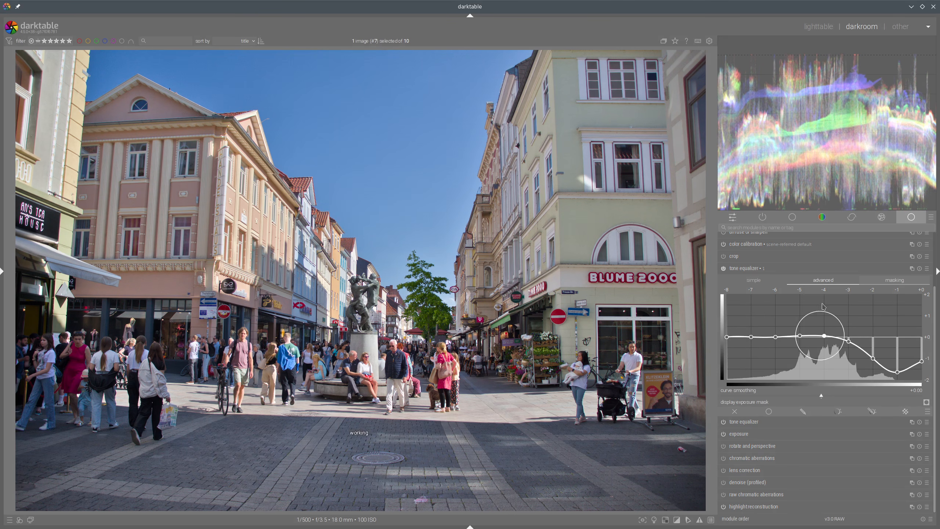
pyautogui.scroll(-1, 829, 305)
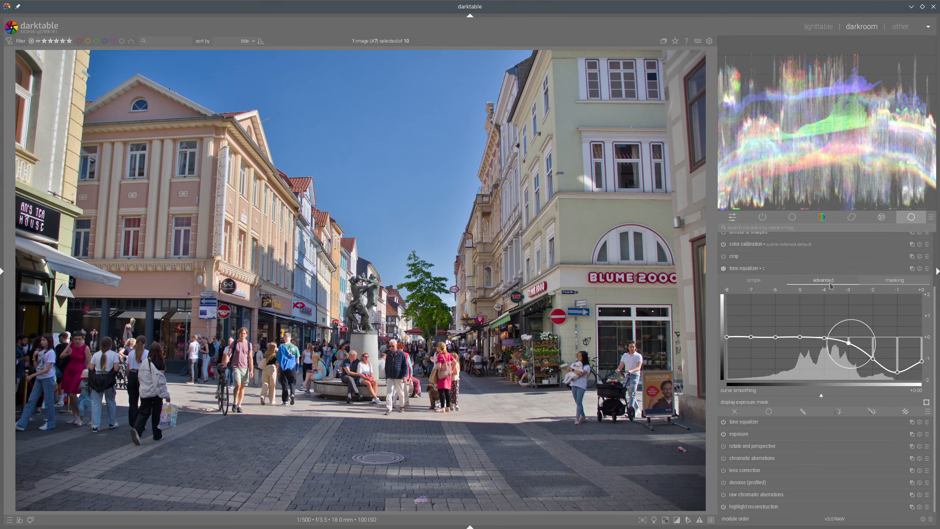
pyautogui.click(752, 268)
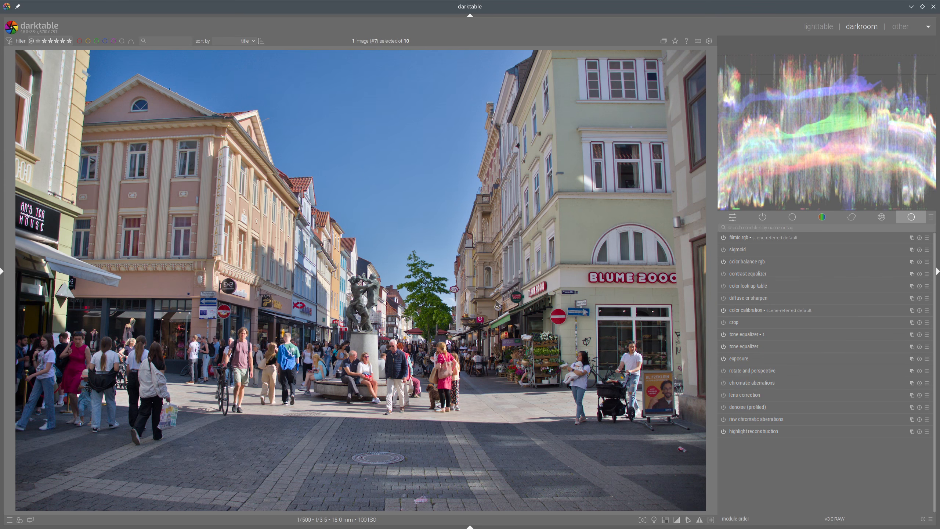
# Switch to Inkscape and refit the blue curve panel over the brighter peaks, about 43.2 mm wide at about X 89.9 mm.
pyautogui.click(676, 520)
pyautogui.click(183, 522)
pyautogui.moveTo(539, 278); pyautogui.dragTo(586, 288)
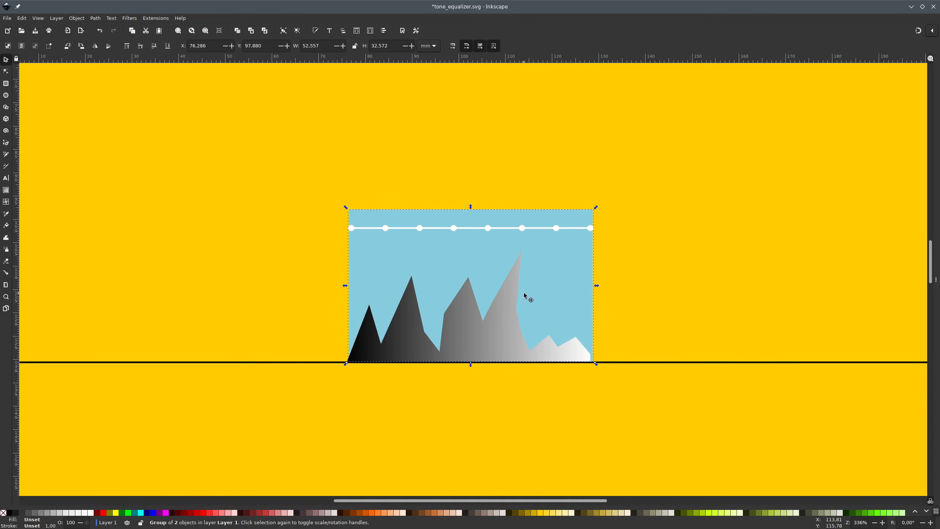
pyautogui.moveTo(445, 274); pyautogui.dragTo(376, 273)
pyautogui.moveTo(276, 290); pyautogui.dragTo(319, 290)
pyautogui.moveTo(433, 284); pyautogui.dragTo(522, 284)
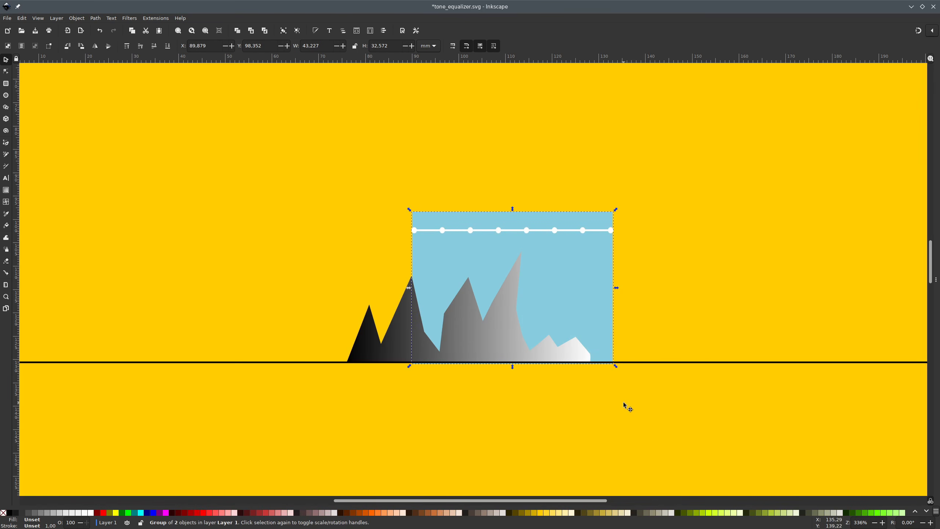
# Switch to darktable and examine the masking settings of the second tone equalizer instance.
pyautogui.hotkey('alt', 'Tab')
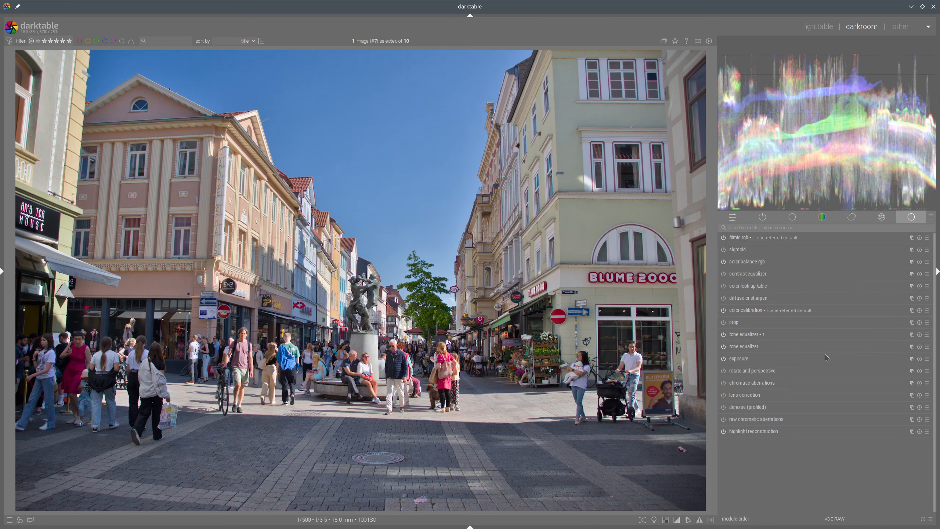
pyautogui.click(749, 334)
pyautogui.click(894, 280)
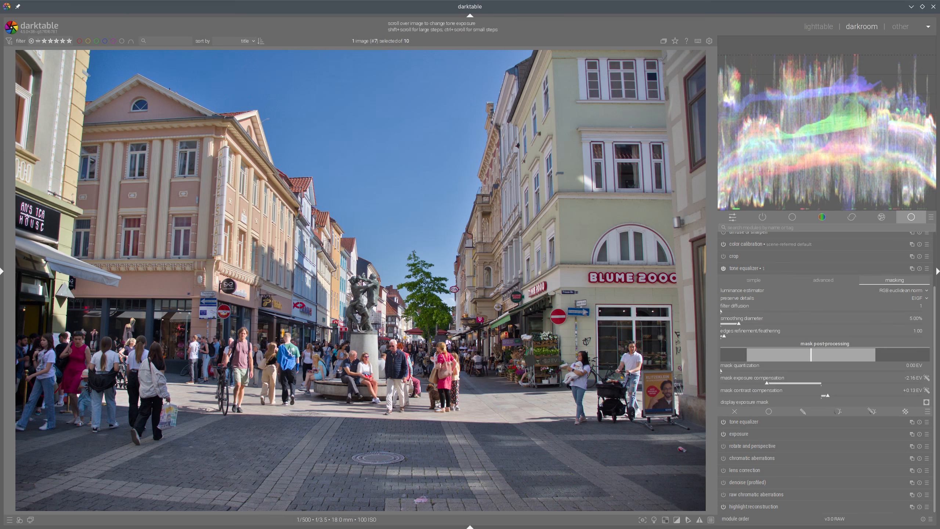
# Take a snapshot at the filmic rgb history state, restore the latest edit and sweep the split line across the photo to compare them.
pyautogui.click(1, 272)
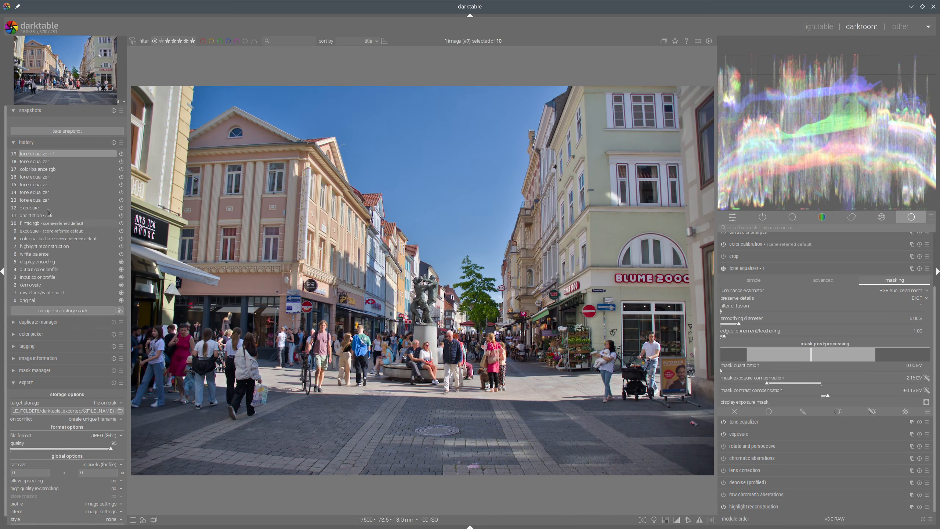
pyautogui.click(40, 223)
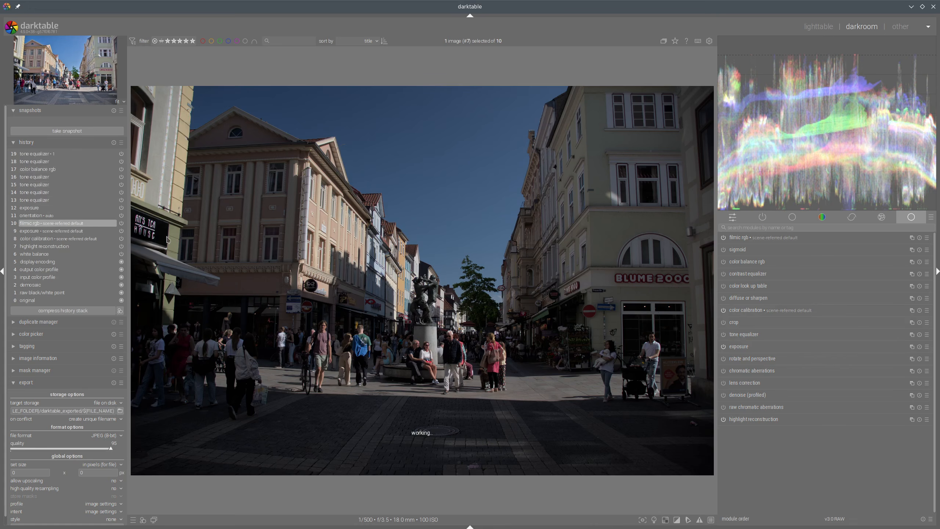
pyautogui.click(55, 132)
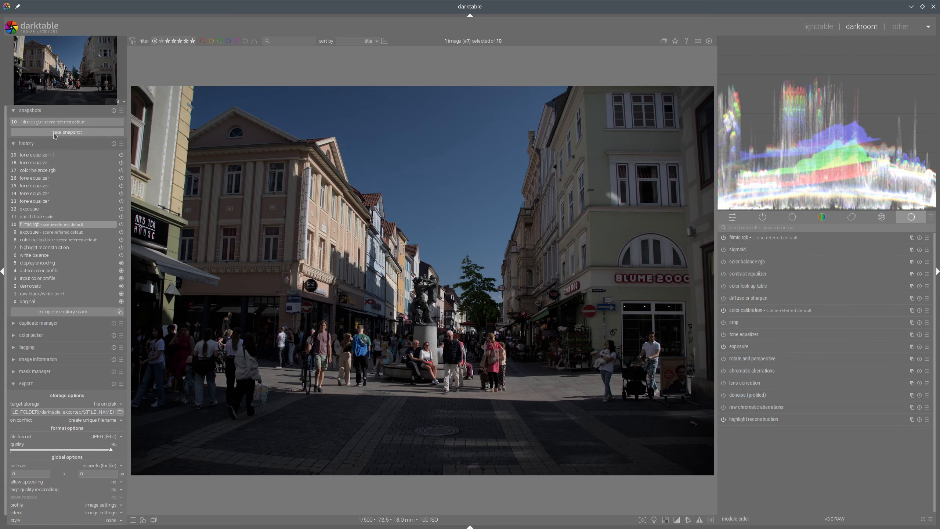
pyautogui.click(56, 123)
pyautogui.hotkey('ctrl', 'z')
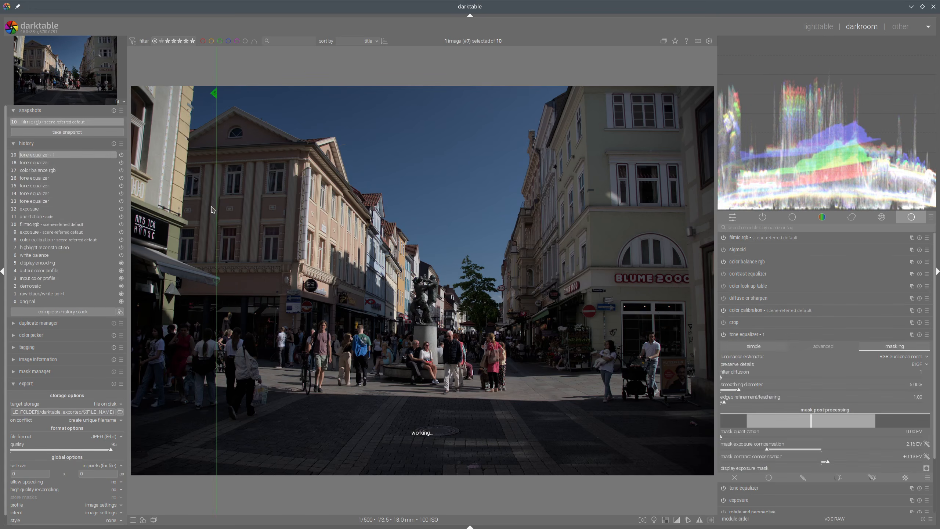
pyautogui.moveTo(210, 209); pyautogui.dragTo(111, 235)
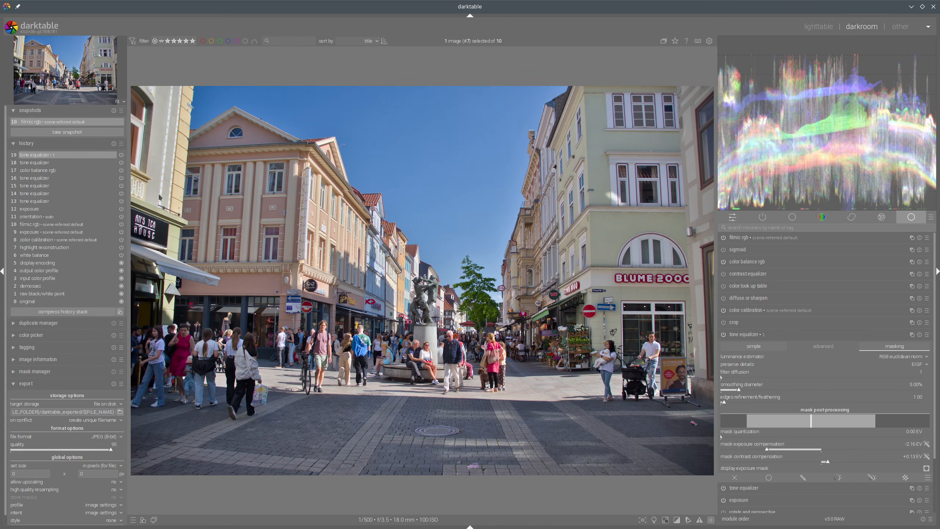
pyautogui.moveTo(130, 193); pyautogui.dragTo(152, 221)
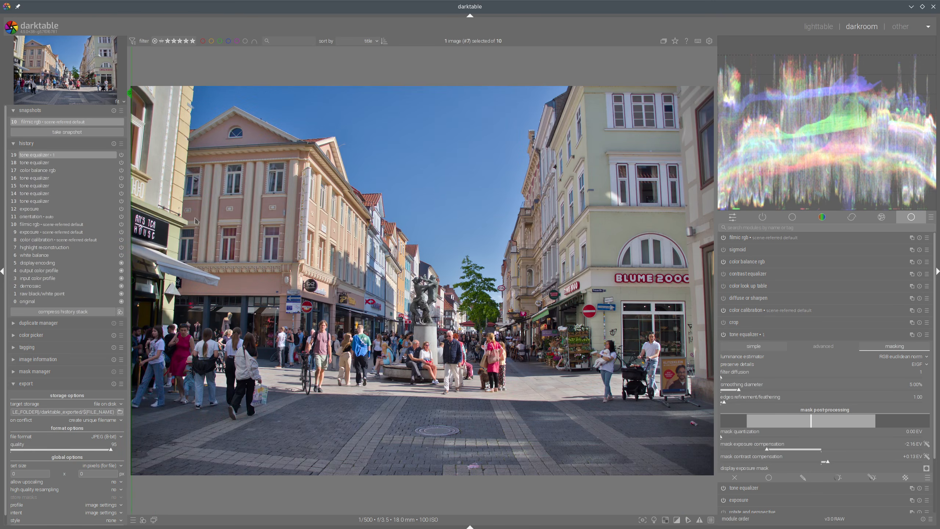
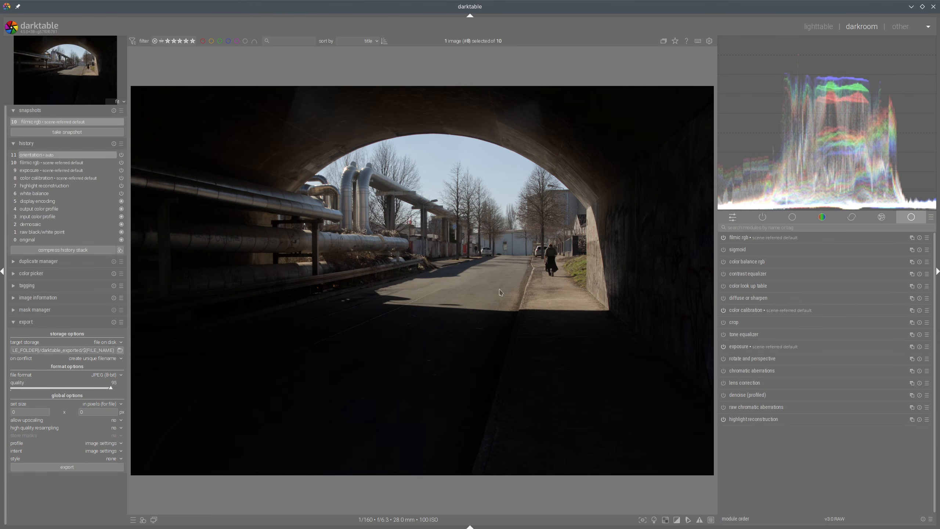
# Raise the tunnel photo's exposure to +1.743 EV and collapse the exposure module.
pyautogui.click(735, 348)
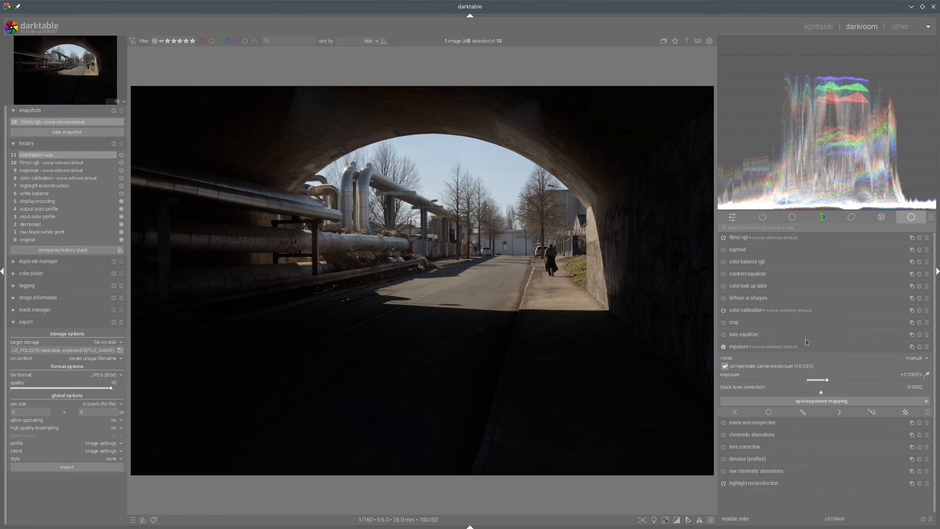
pyautogui.click(850, 380)
pyautogui.click(857, 380)
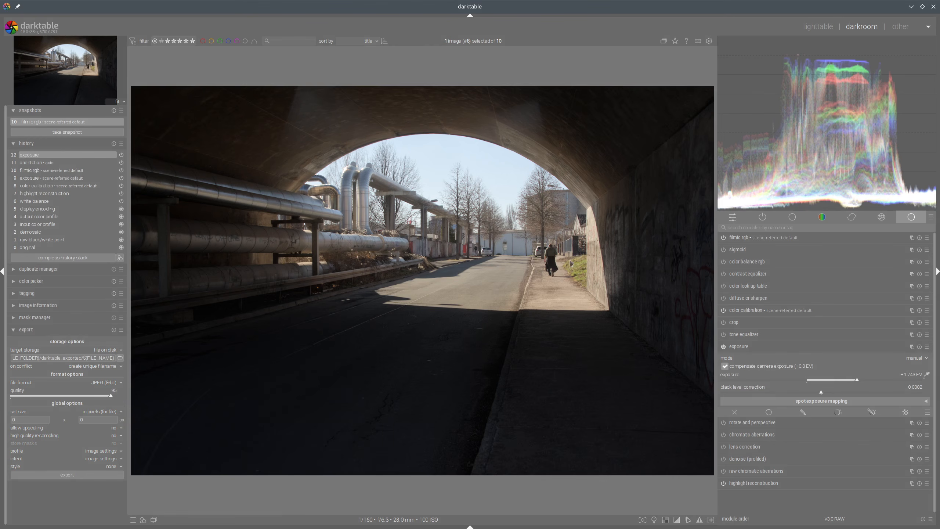
pyautogui.click(744, 348)
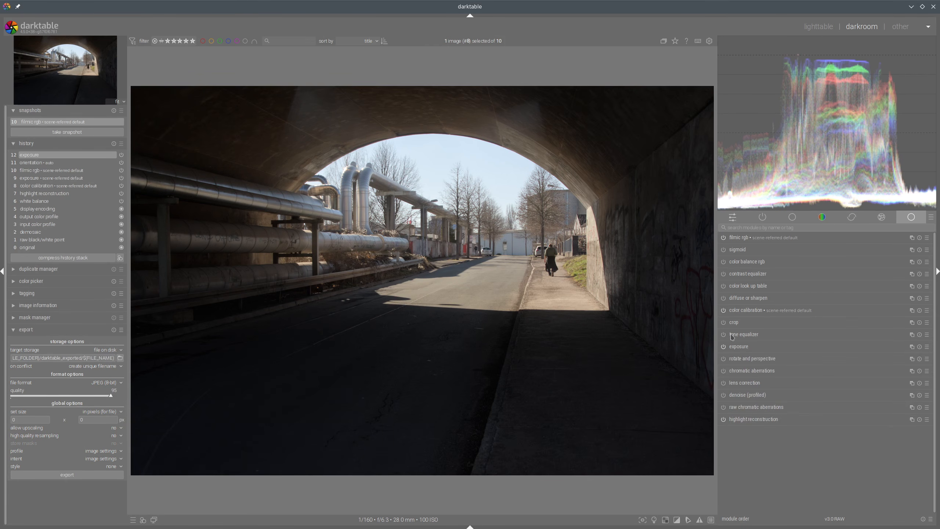
# Enable the tone equalizer, set its mask exposure compensation automatically, and display the advanced curve with the mask histogram.
pyautogui.click(732, 336)
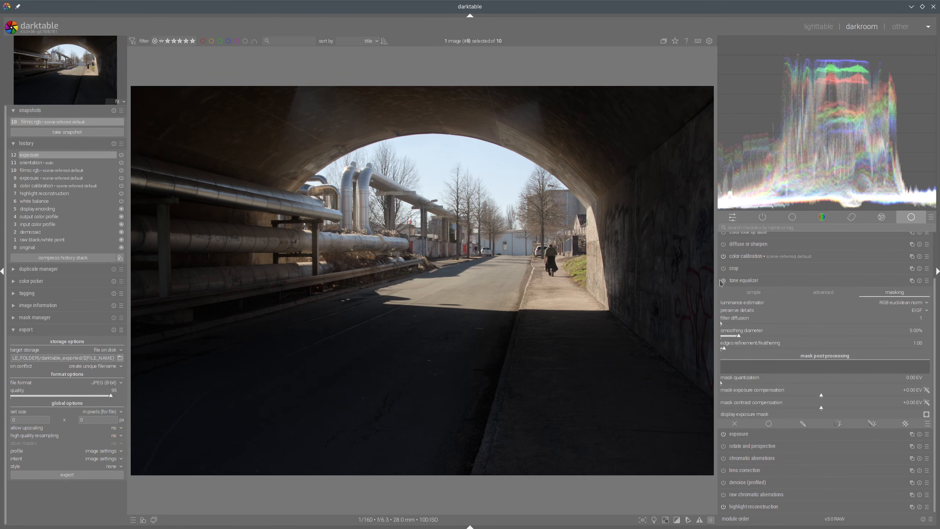
pyautogui.click(722, 280)
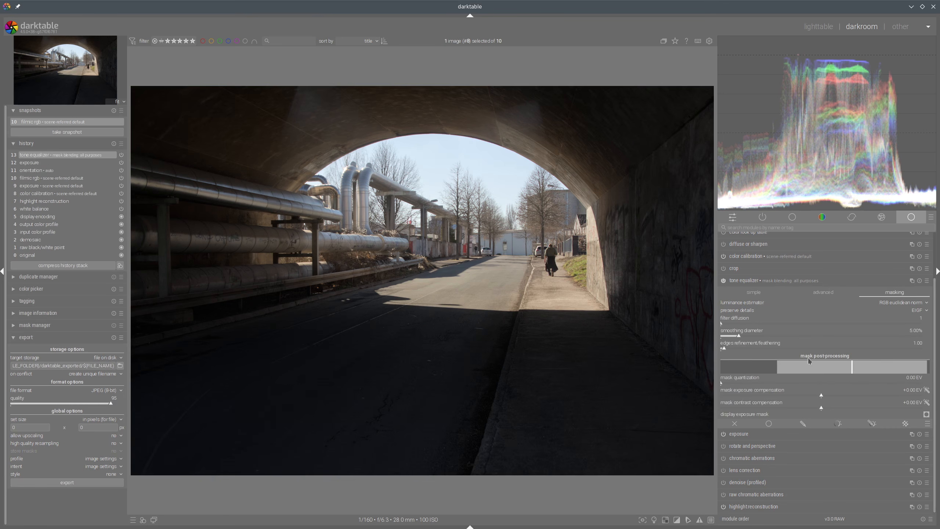
pyautogui.click(926, 392)
pyautogui.click(831, 293)
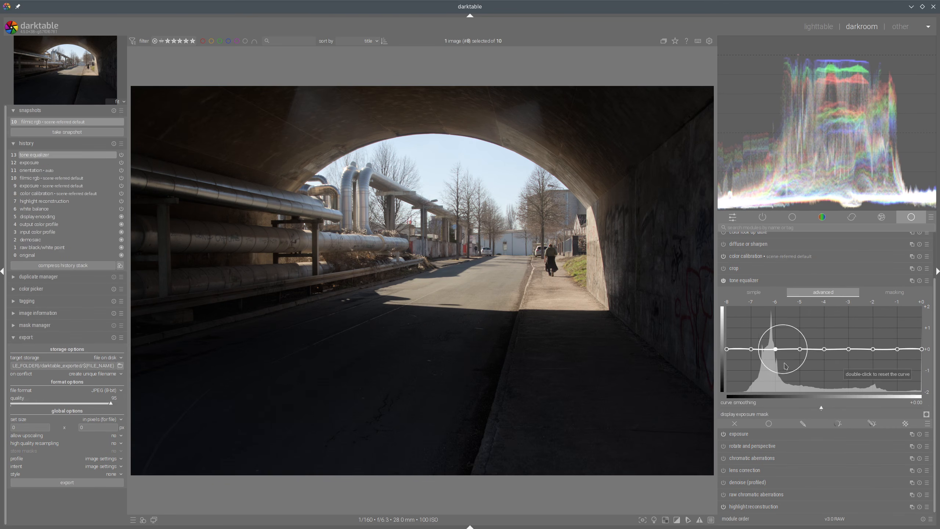
# Remove the stored snapshot, then check the tone equalizer's mask exposure settings and return to the advanced curve.
pyautogui.click(114, 110)
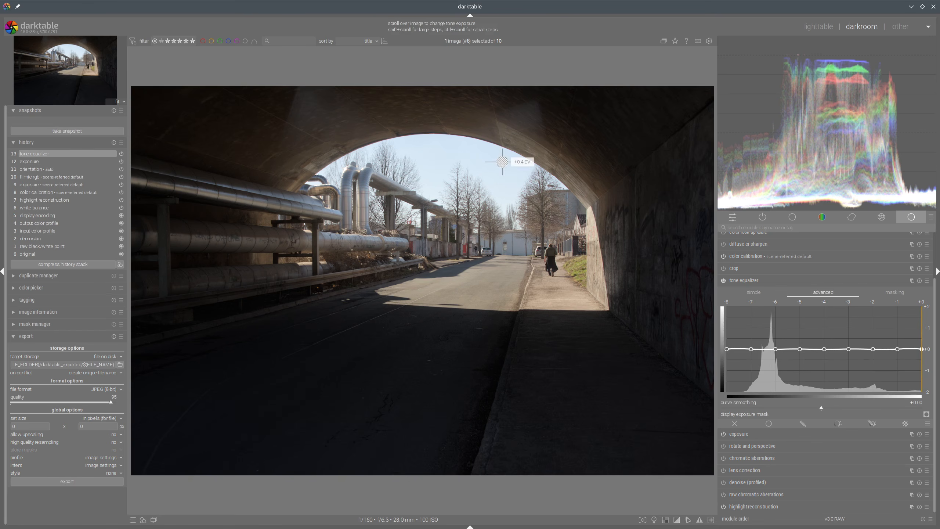
pyautogui.click(889, 297)
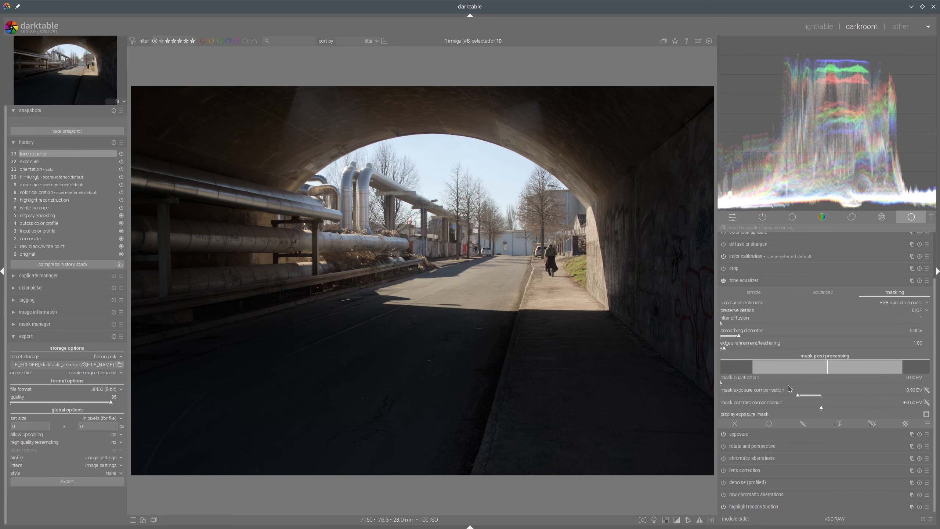
pyautogui.click(823, 292)
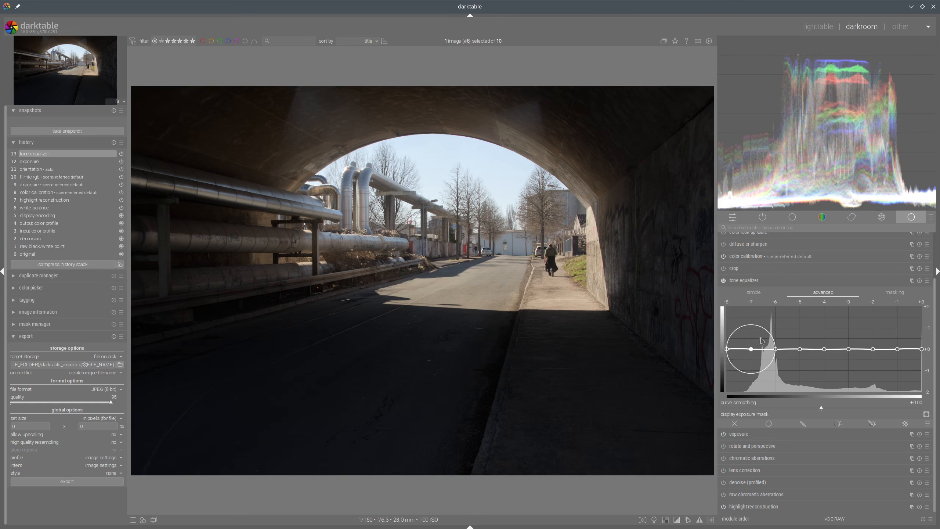
# Raise the tone equalizer curve in the shadows, peaking at about +1.4 EV near -6 EV and tapering off toward the highlights.
pyautogui.moveTo(775, 342); pyautogui.dragTo(808, 312)
pyautogui.moveTo(853, 334)
pyautogui.mouseDown()
pyautogui.moveTo(871, 336)
pyautogui.moveTo(836, 326)
pyautogui.mouseUp()
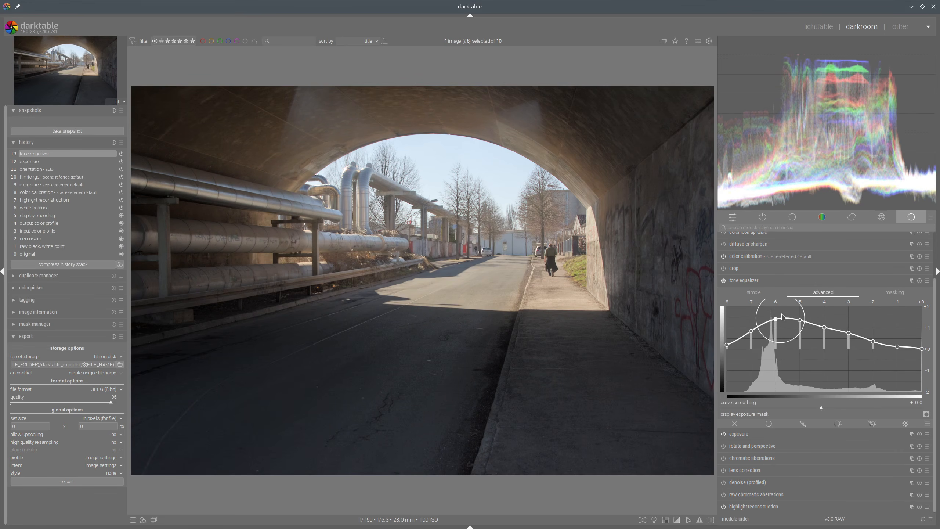
pyautogui.moveTo(772, 329); pyautogui.dragTo(772, 324)
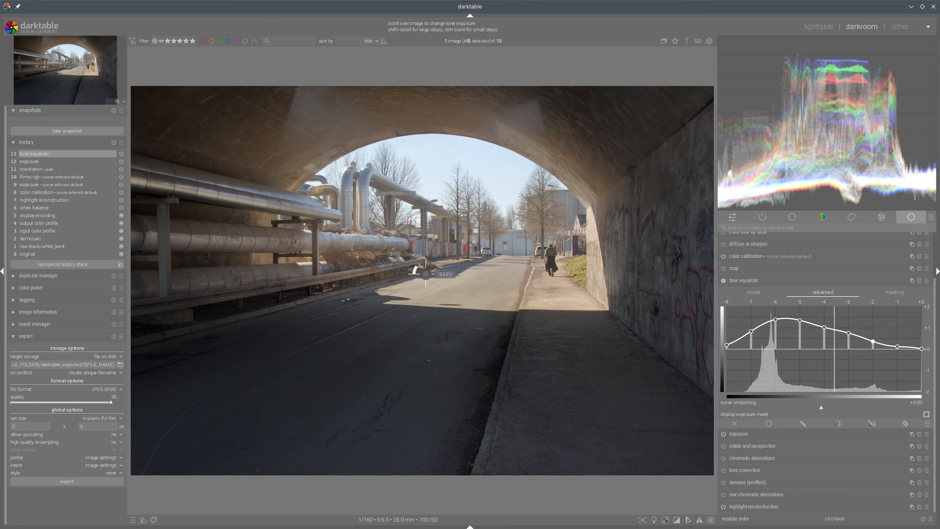
# Try the guided filter for preserving details in the tone equalizer's mask and return to EIGF.
pyautogui.click(896, 294)
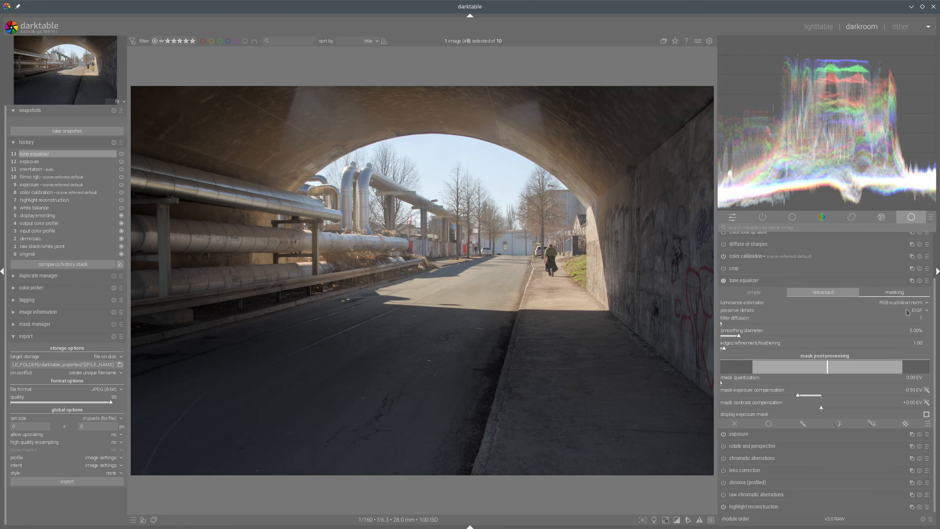
pyautogui.click(917, 314)
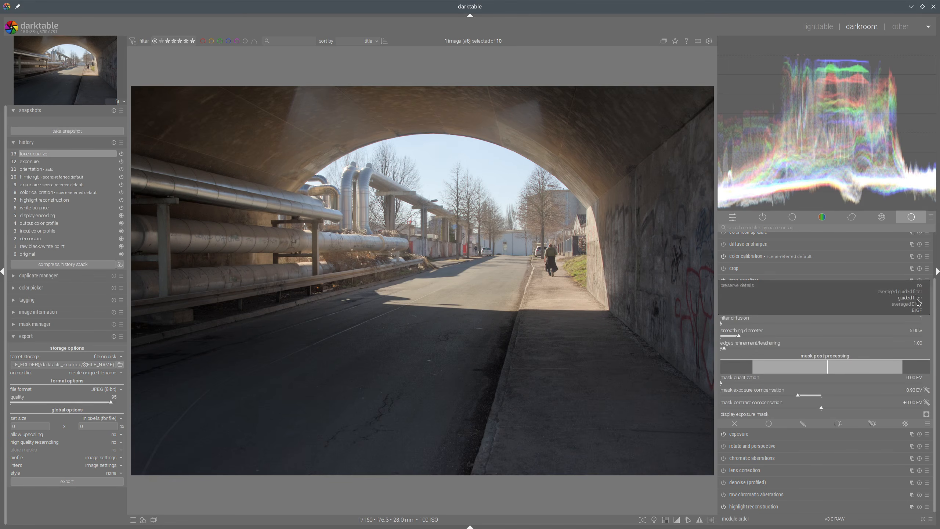
pyautogui.click(918, 302)
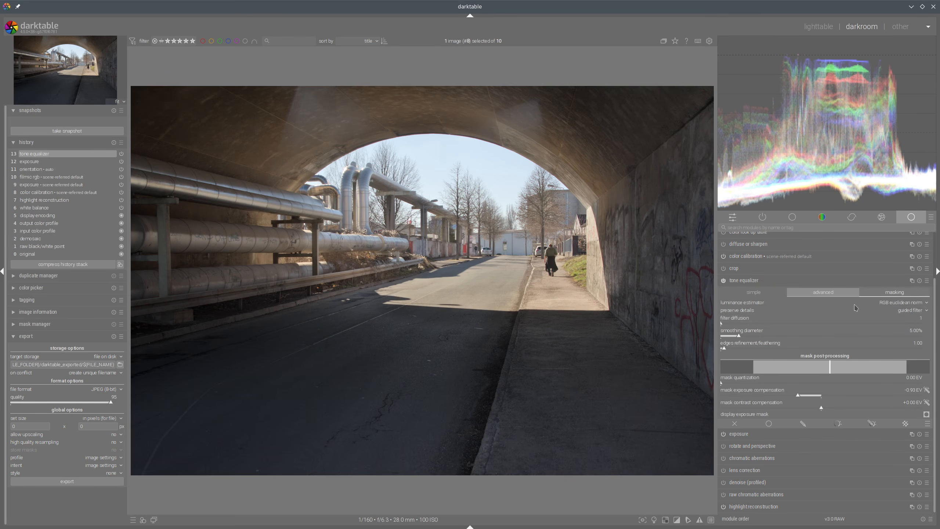
pyautogui.click(911, 311)
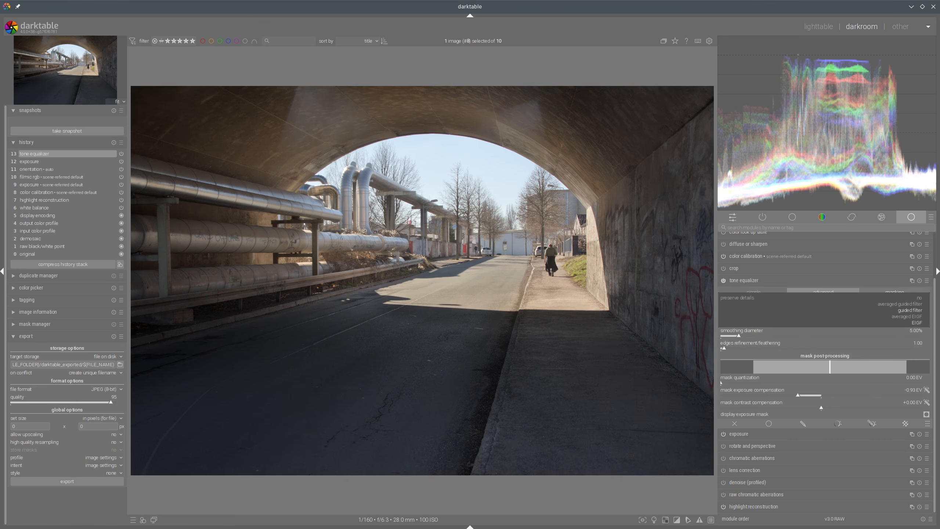
pyautogui.click(906, 313)
pyautogui.click(901, 317)
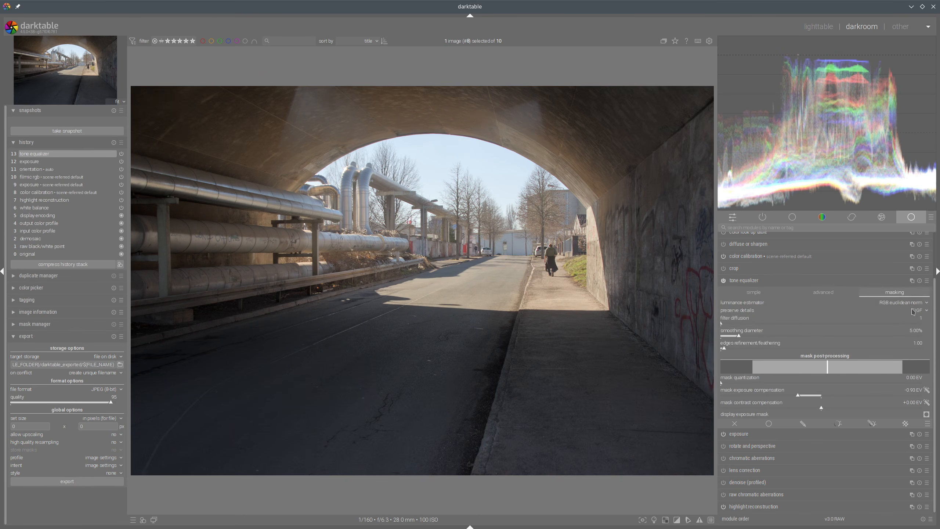
pyautogui.click(917, 311)
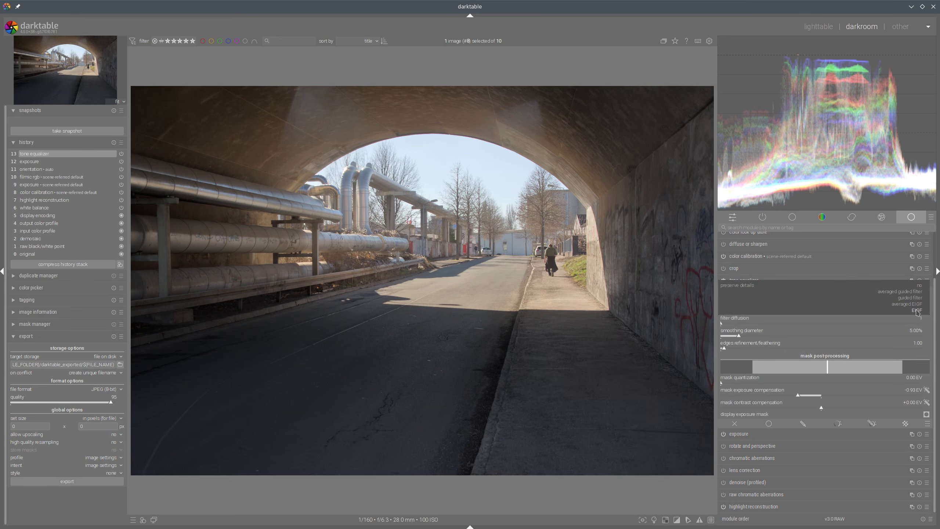
pyautogui.click(914, 311)
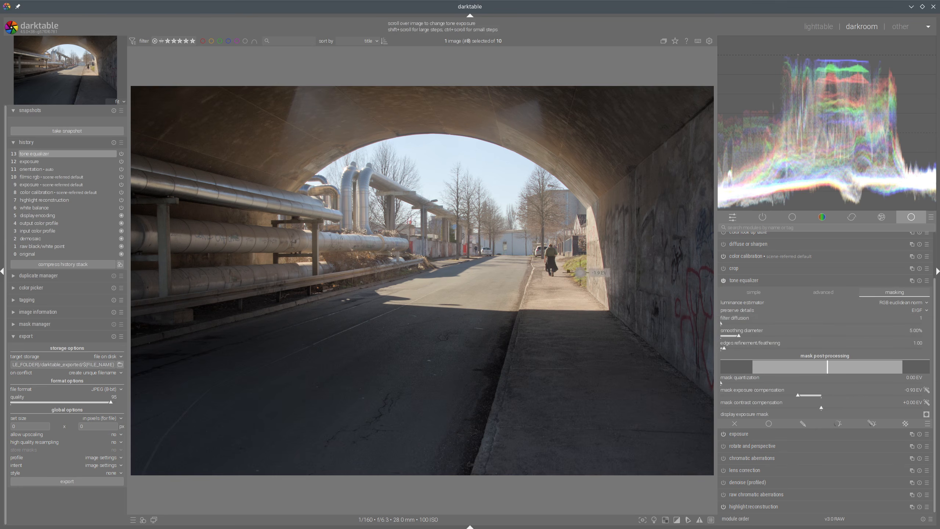
# Try a filter diffusion of 5 on the mask, inspect it with the exposure mask displayed, and settle on 2.
pyautogui.click(764, 323)
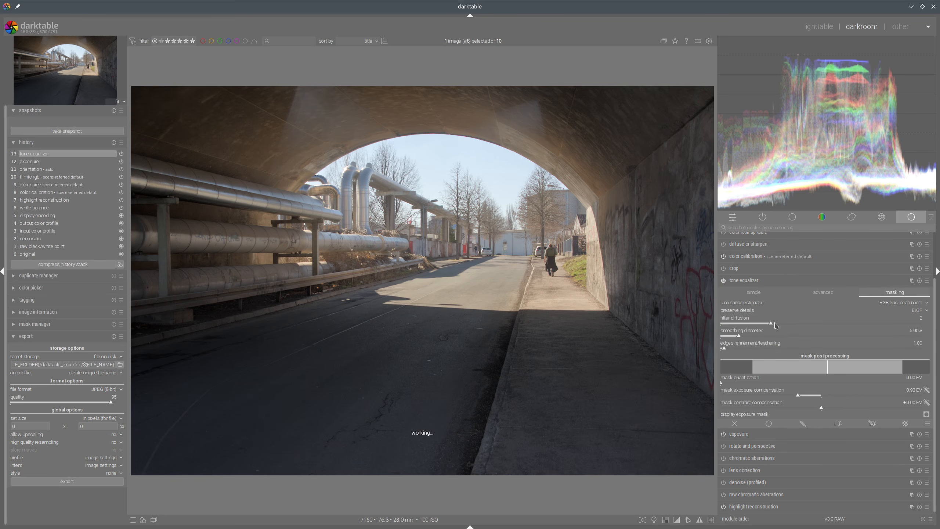
pyautogui.click(803, 323)
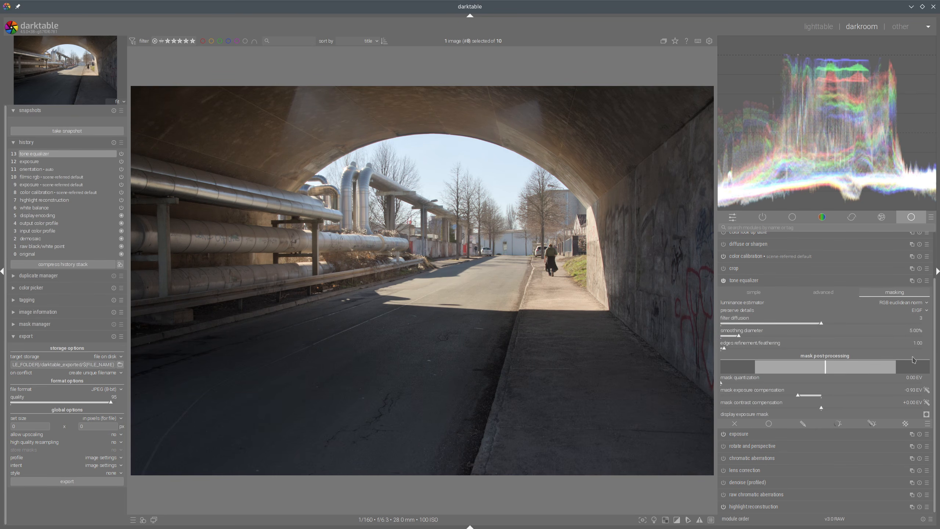
pyautogui.click(926, 414)
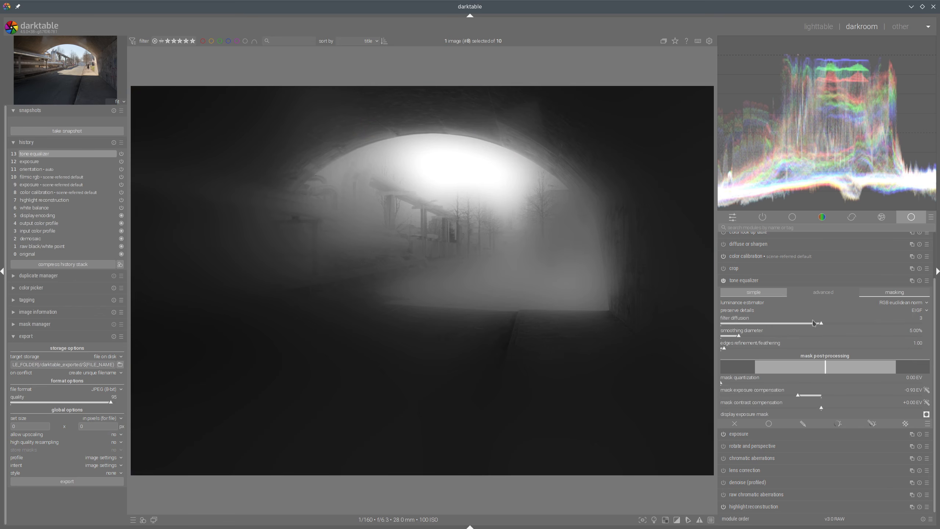
pyautogui.moveTo(820, 323); pyautogui.dragTo(801, 329)
pyautogui.click(926, 414)
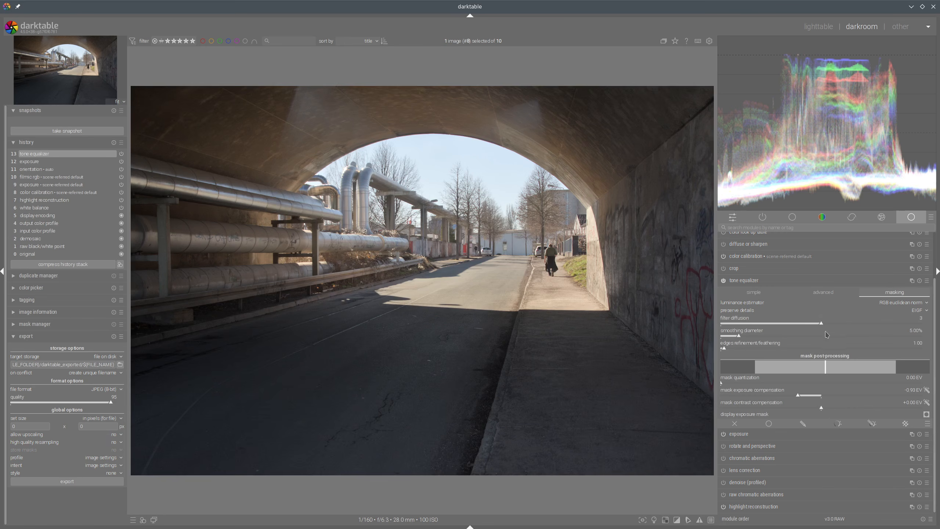
pyautogui.scroll(-1, 821, 324)
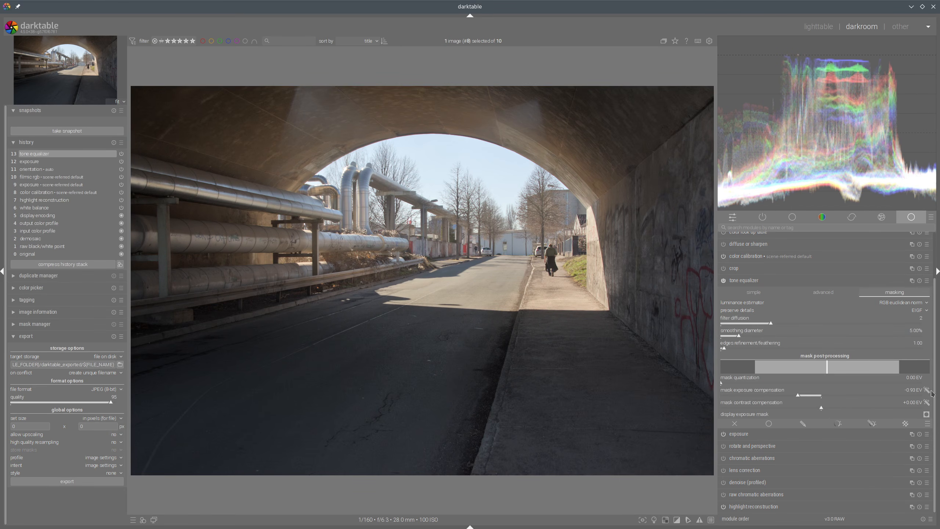
# Set edges refinement/feathering to 2.92 after checking the exposure mask, and collapse the tone equalizer.
pyautogui.click(926, 414)
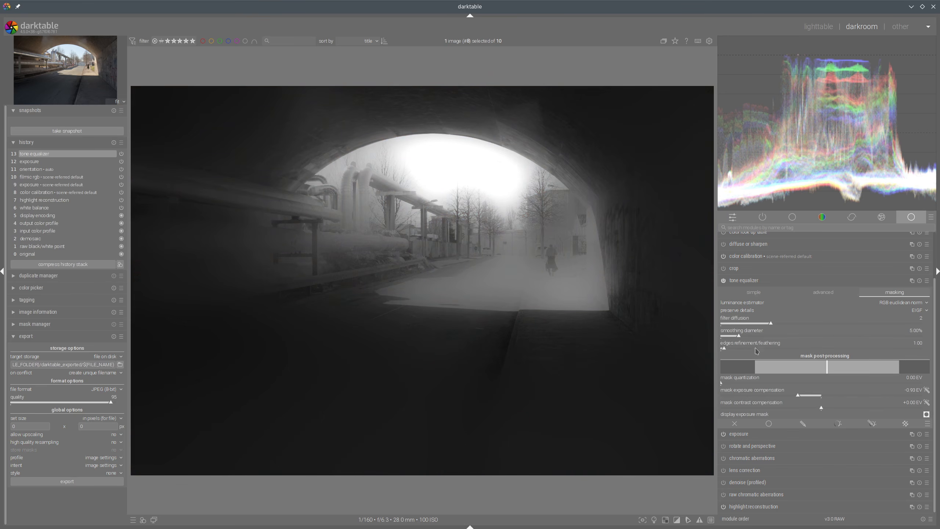
pyautogui.click(730, 348)
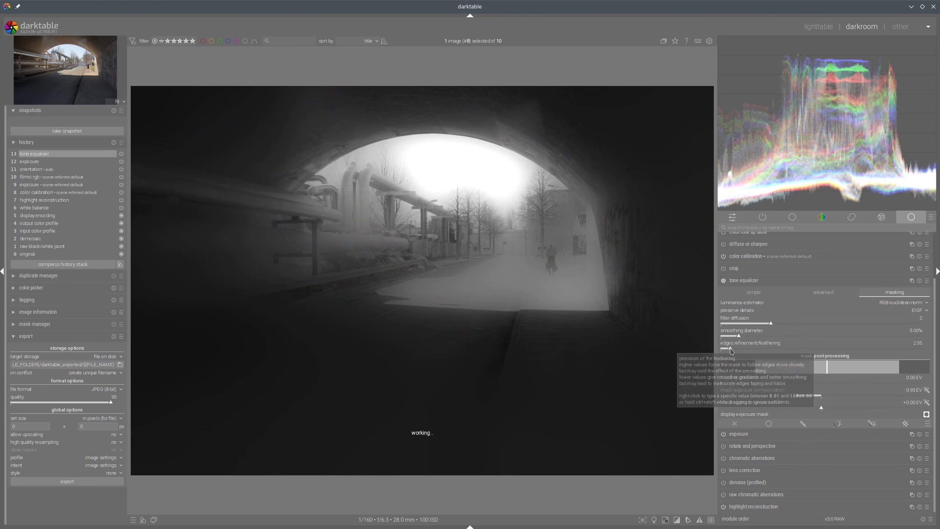
pyautogui.click(729, 349)
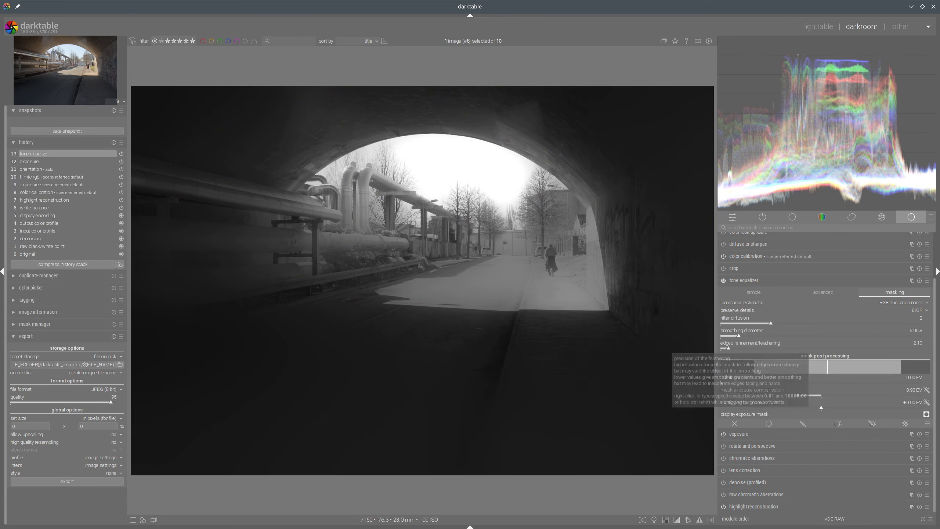
pyautogui.click(927, 414)
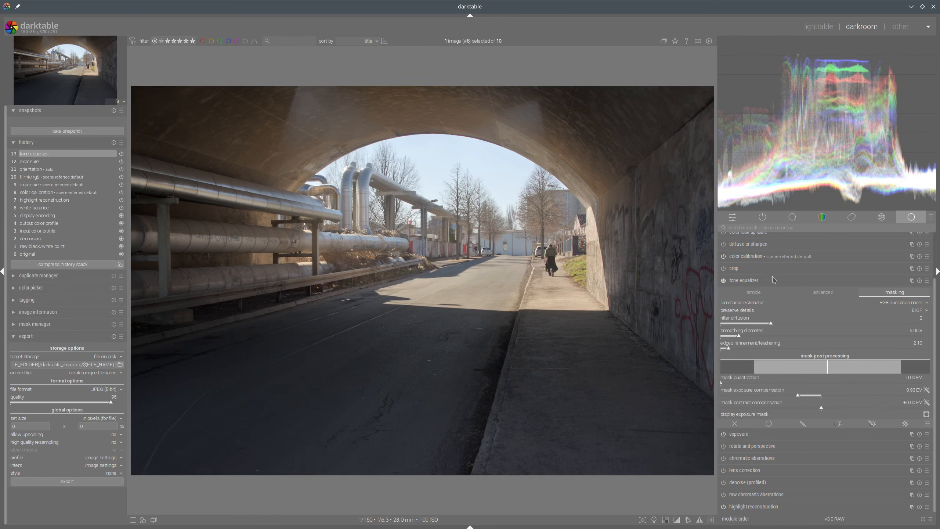
pyautogui.click(737, 348)
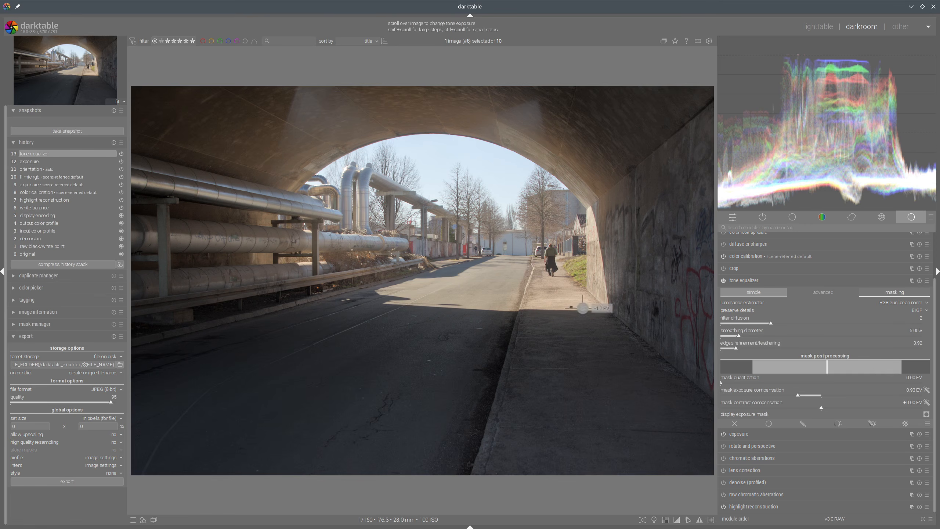
pyautogui.click(727, 350)
pyautogui.click(732, 350)
pyautogui.click(732, 350)
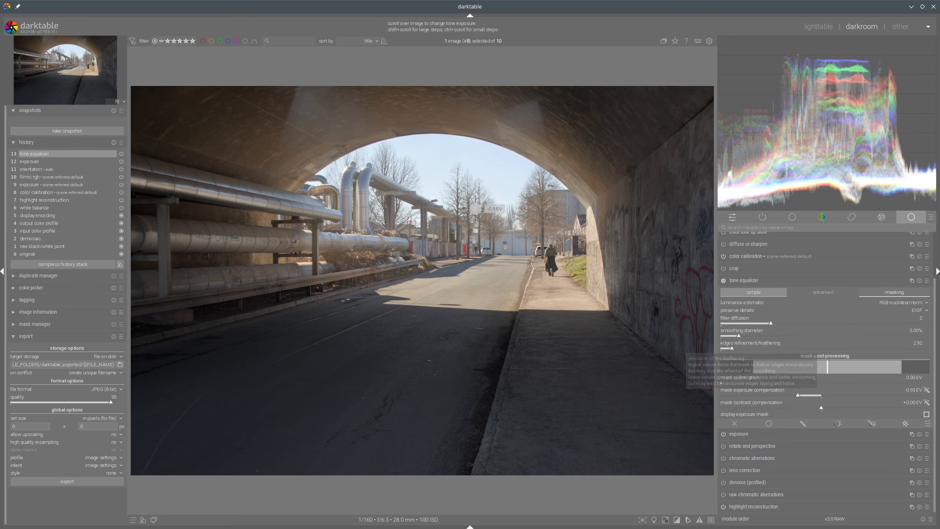
pyautogui.click(824, 292)
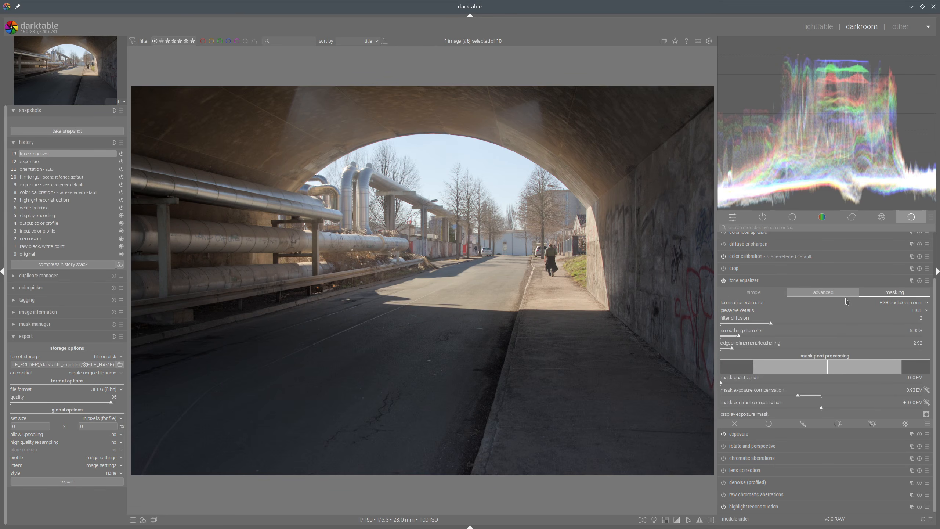
pyautogui.click(741, 281)
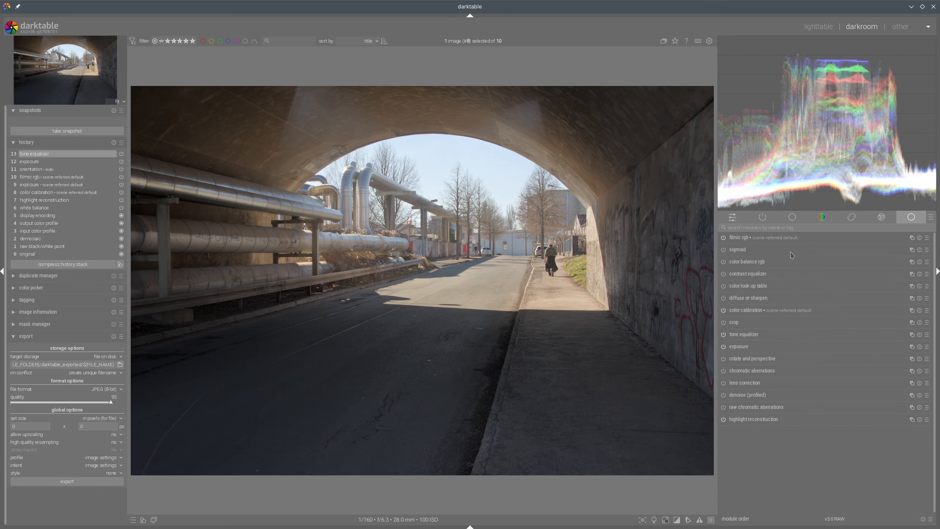
# In color balance rgb, set highlights brilliance to +15.48%, increase shadow saturation and reduce highlight saturation.
pyautogui.click(752, 262)
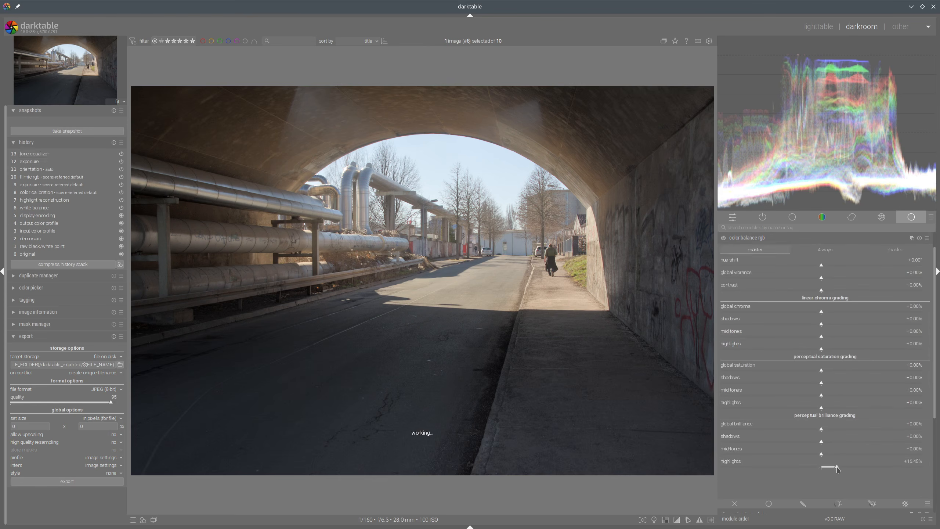
pyautogui.click(838, 470)
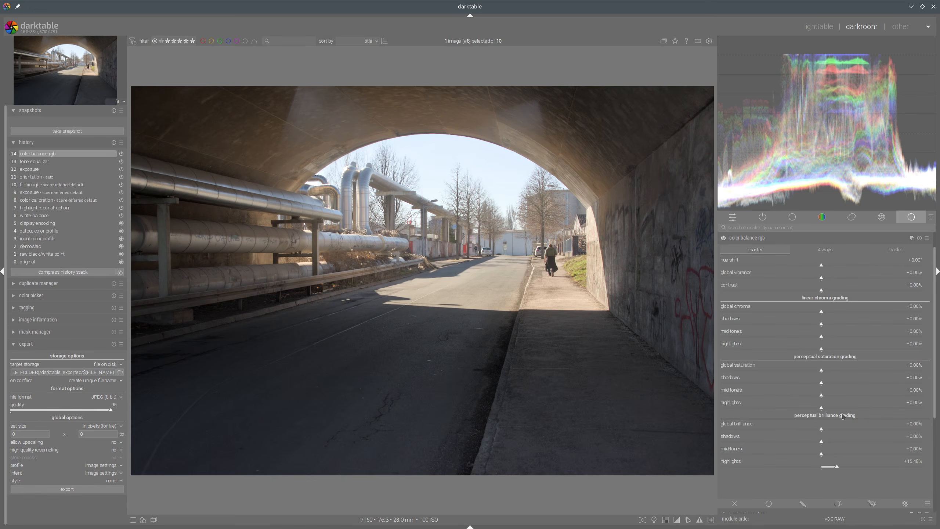
pyautogui.click(881, 384)
pyautogui.click(800, 408)
pyautogui.click(776, 239)
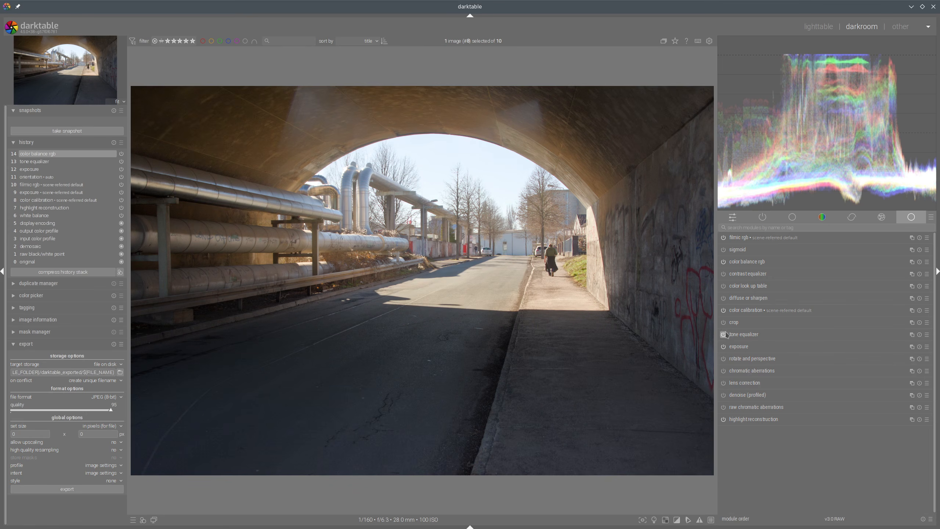
# Add a second tone equalizer instance, set its mask exposure compensation to -2.27 EV and display the advanced curve.
pyautogui.rightClick(912, 335)
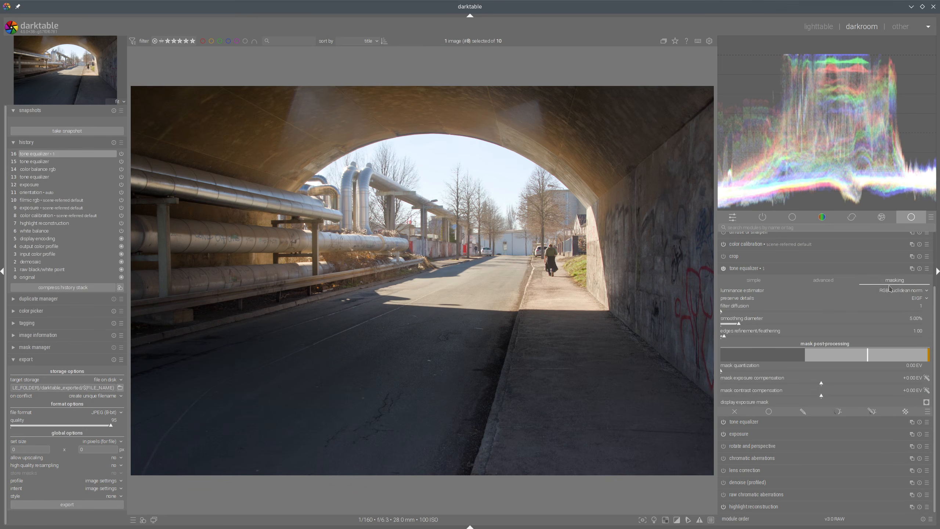
pyautogui.click(765, 387)
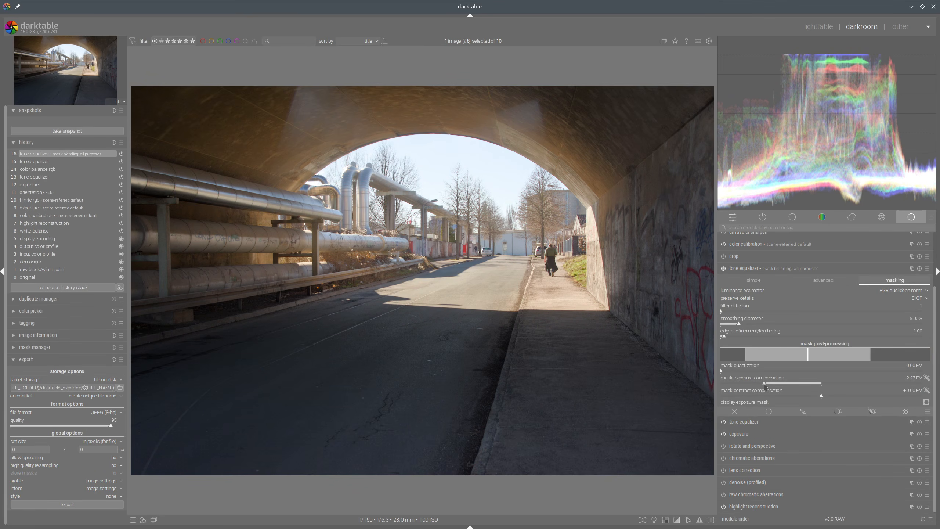
pyautogui.click(830, 282)
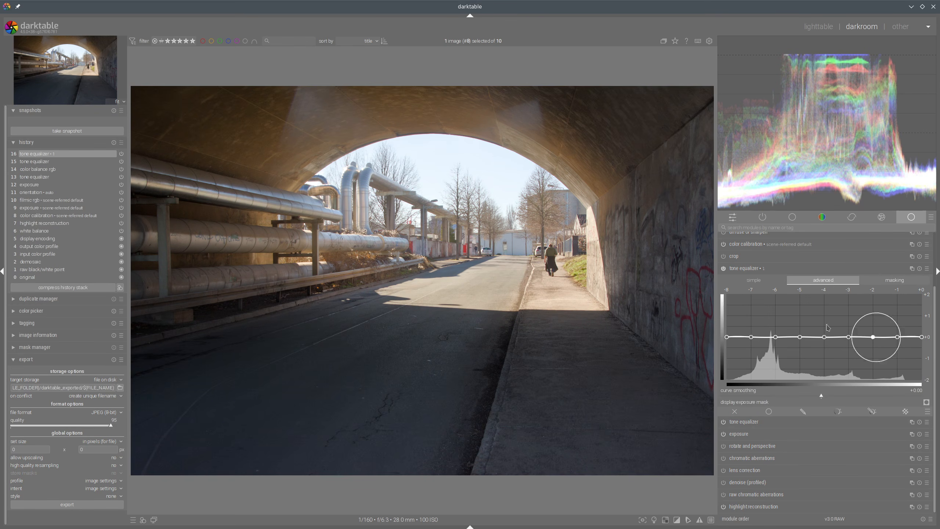
# Lower the second instance's curve gradually from -4 EV upward, down to about -0.6 EV in the brightest tones.
pyautogui.scroll(-3, 907, 315)
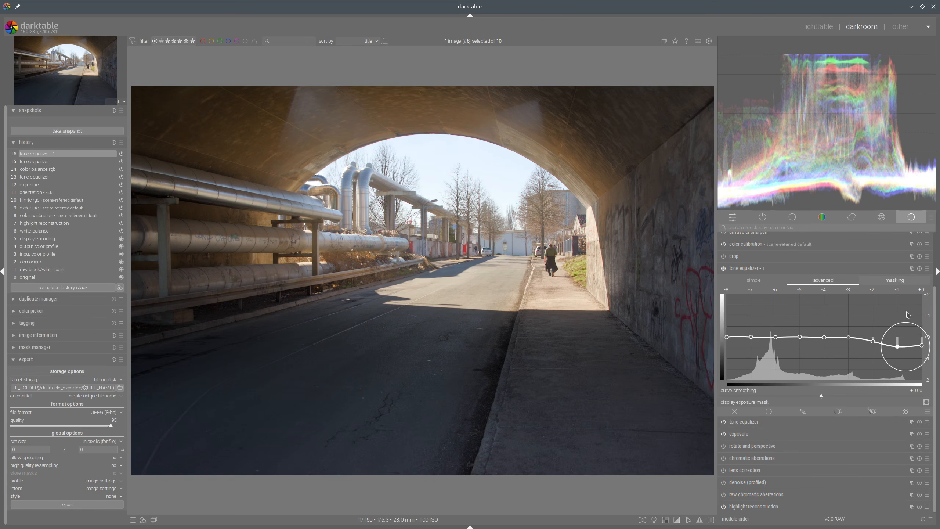
pyautogui.scroll(-3, 851, 309)
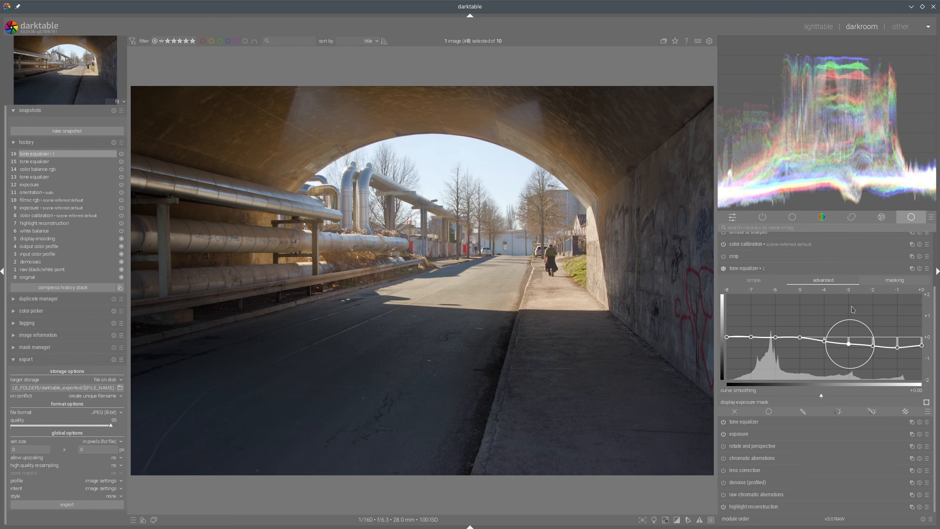
pyautogui.scroll(-2, 920, 316)
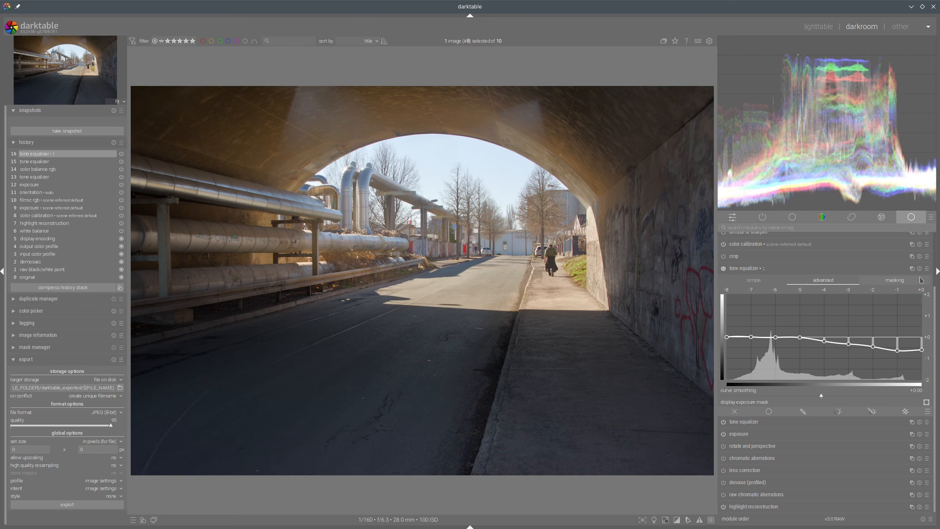
# Increase the second tone equalizer's edges refinement/feathering, and toggle the collapsed instance off and on to compare its effect.
pyautogui.click(893, 282)
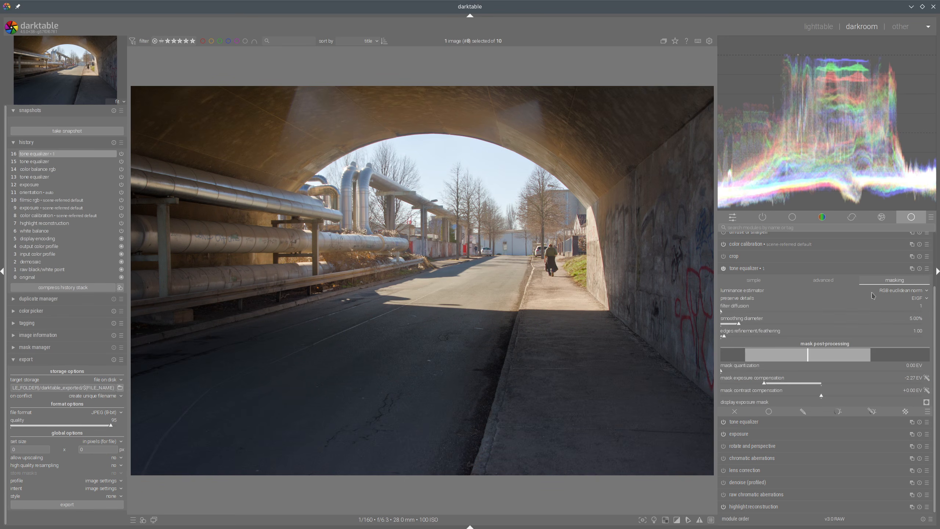
pyautogui.moveTo(736, 337); pyautogui.dragTo(739, 341)
pyautogui.click(742, 269)
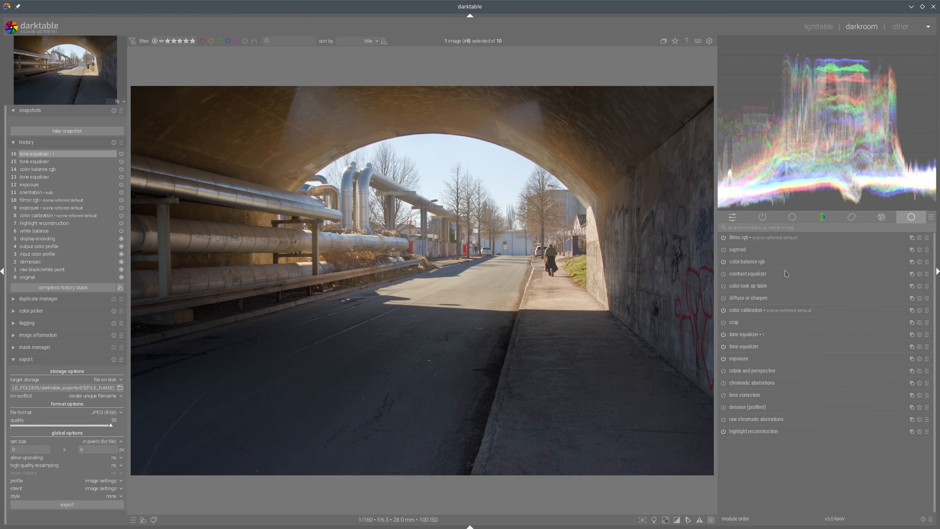
pyautogui.click(723, 334)
pyautogui.click(723, 334)
# Apply the clarity preset of the diffuse or sharpen module to the tunnel photo.
pyautogui.moveTo(765, 72)
pyautogui.click(928, 299)
pyautogui.click(862, 437)
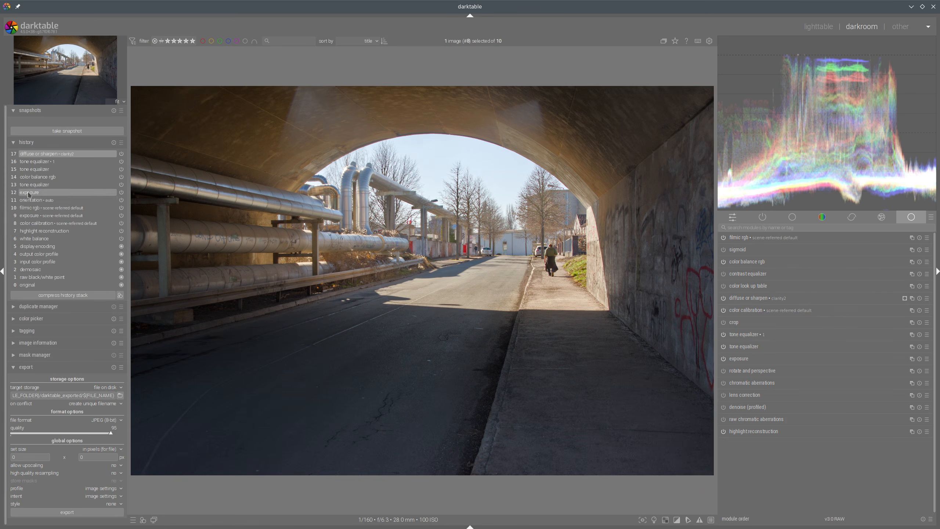
# Take a snapshot of the tunnel photo at the initial filmic rgb history step, restore the latest edit, and compare both across the image.
pyautogui.click(30, 208)
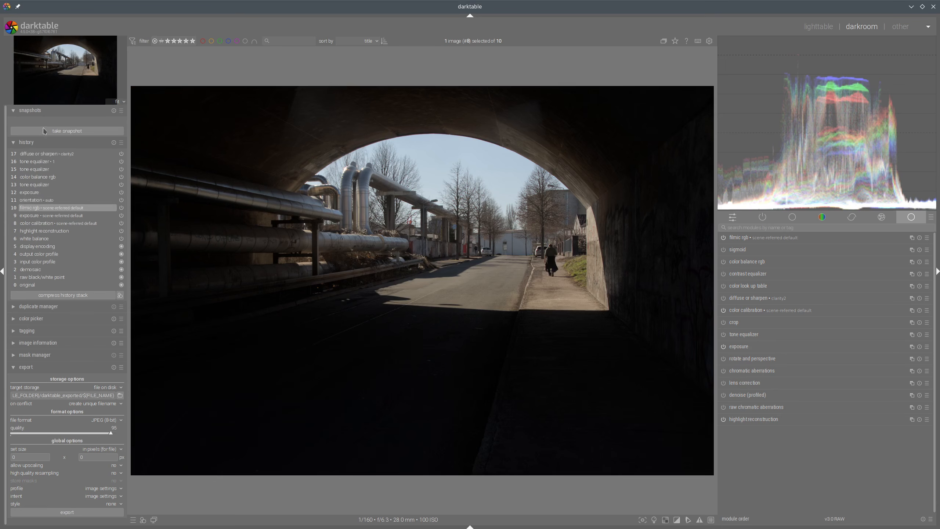
pyautogui.click(40, 130)
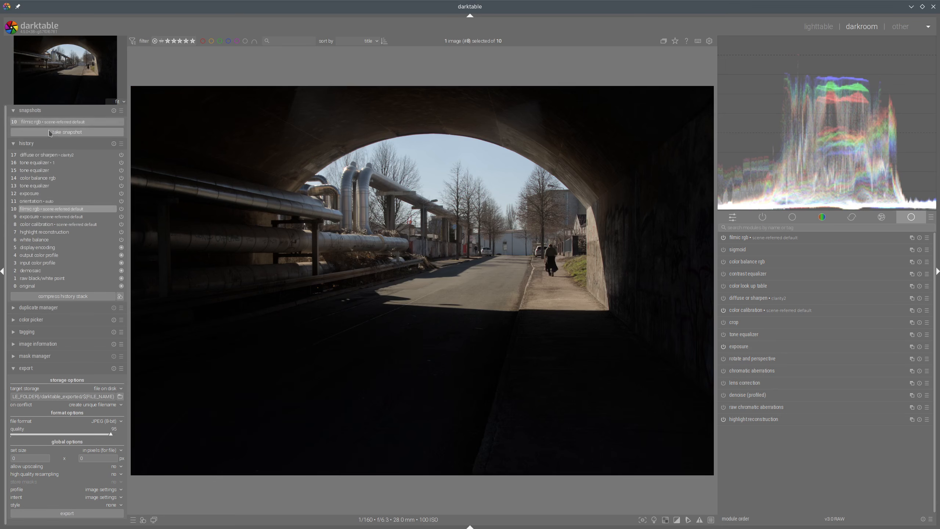
pyautogui.click(36, 155)
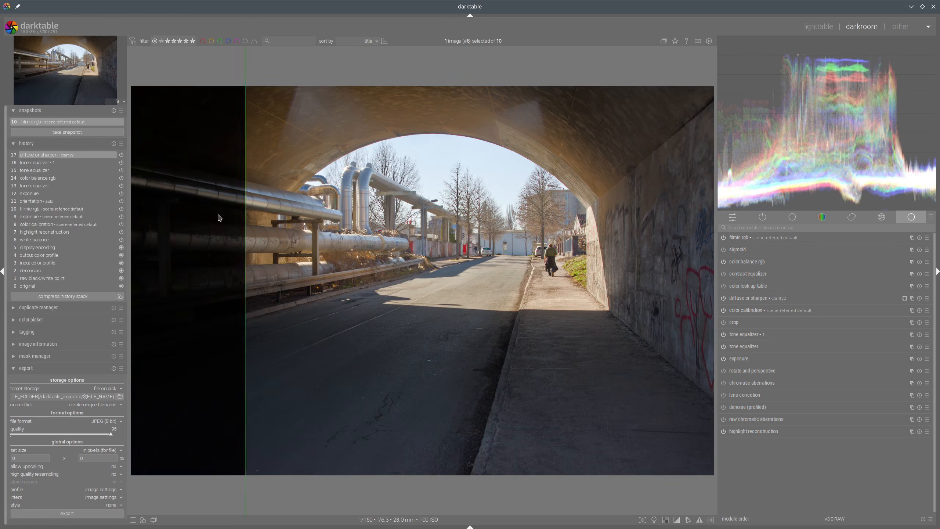
pyautogui.moveTo(219, 215); pyautogui.dragTo(139, 225)
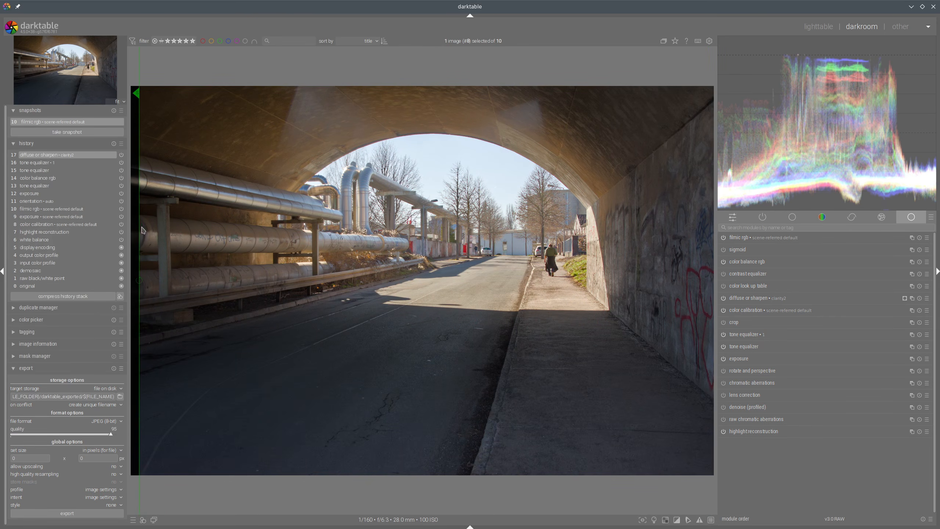
pyautogui.moveTo(140, 230); pyautogui.dragTo(89, 222)
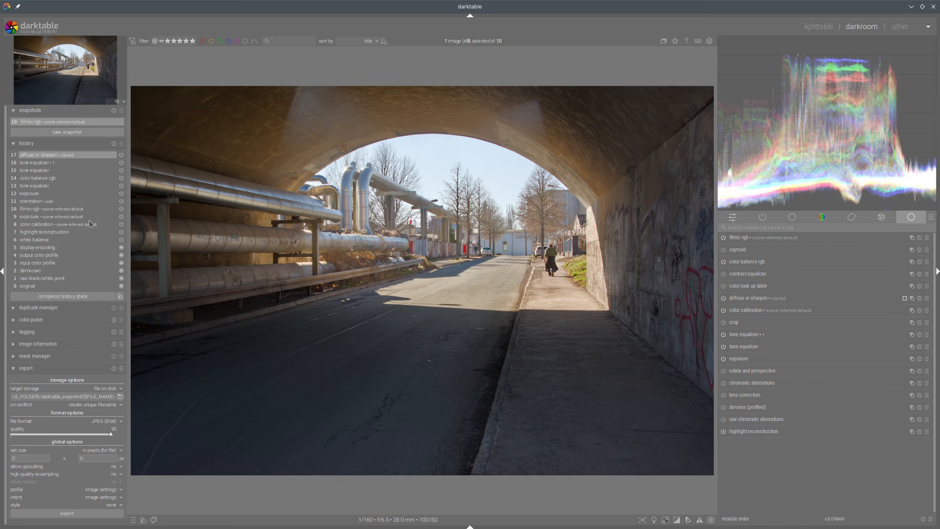
pyautogui.click(677, 521)
pyautogui.click(672, 519)
pyautogui.click(665, 520)
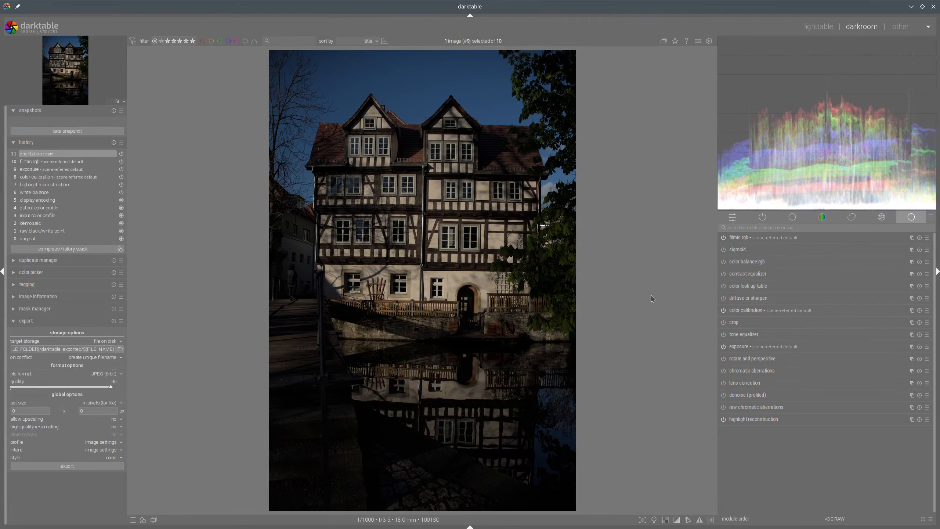
# Raise the exposure of the half-timbered house photo to +2.597 EV and collapse the exposure module.
pyautogui.click(742, 346)
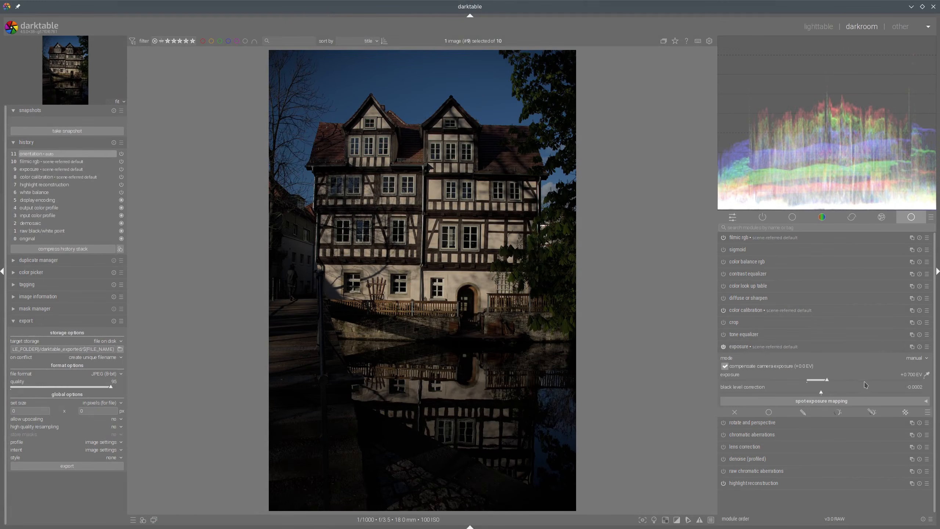
pyautogui.click(870, 382)
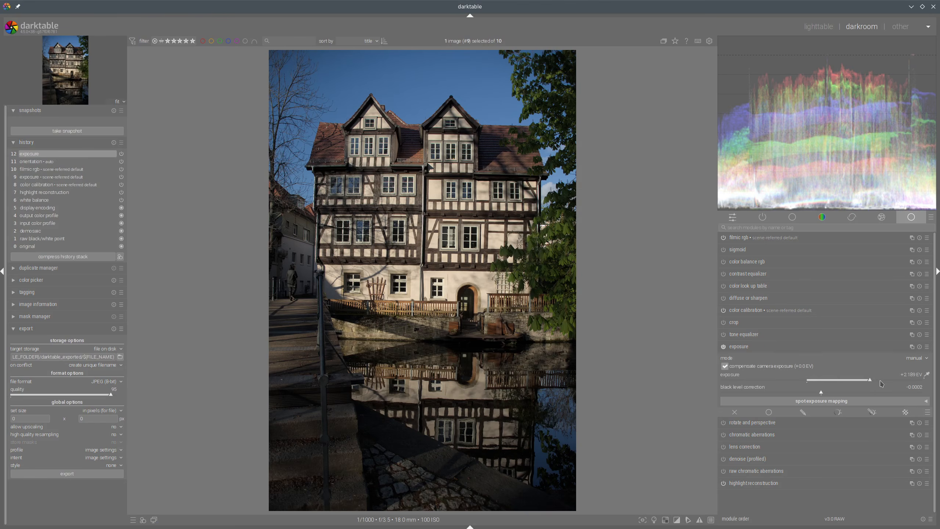
pyautogui.click(884, 381)
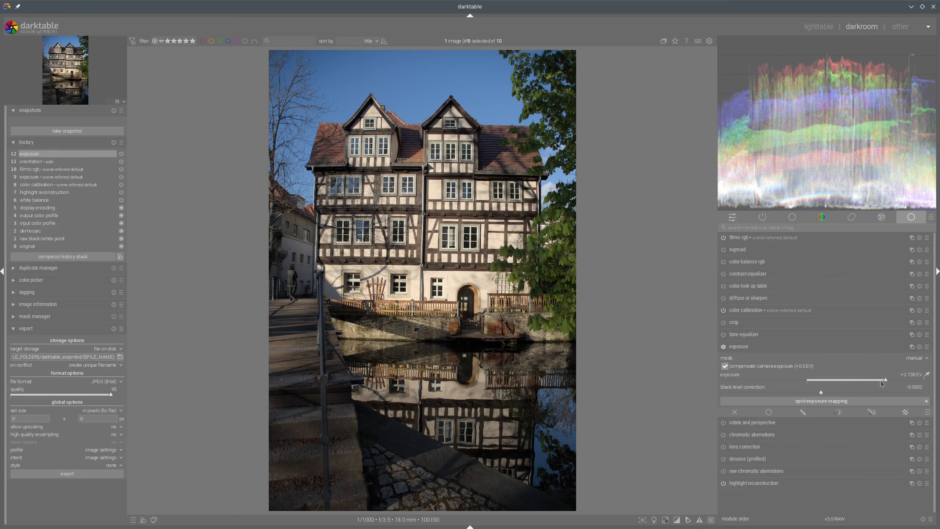
pyautogui.click(882, 382)
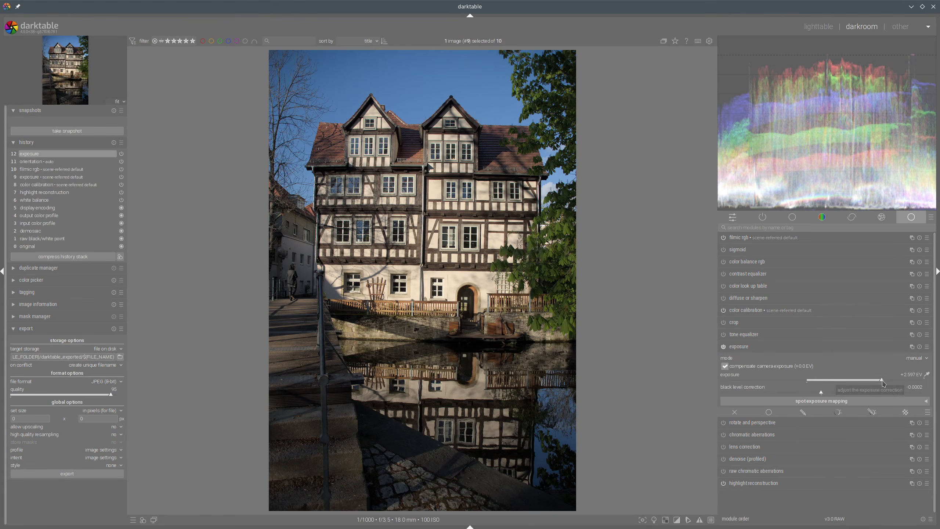
pyautogui.click(744, 348)
# Enable the tone equalizer on the house photo and set its mask exposure compensation to -0.43 EV, checking the histogram's spread.
pyautogui.click(723, 334)
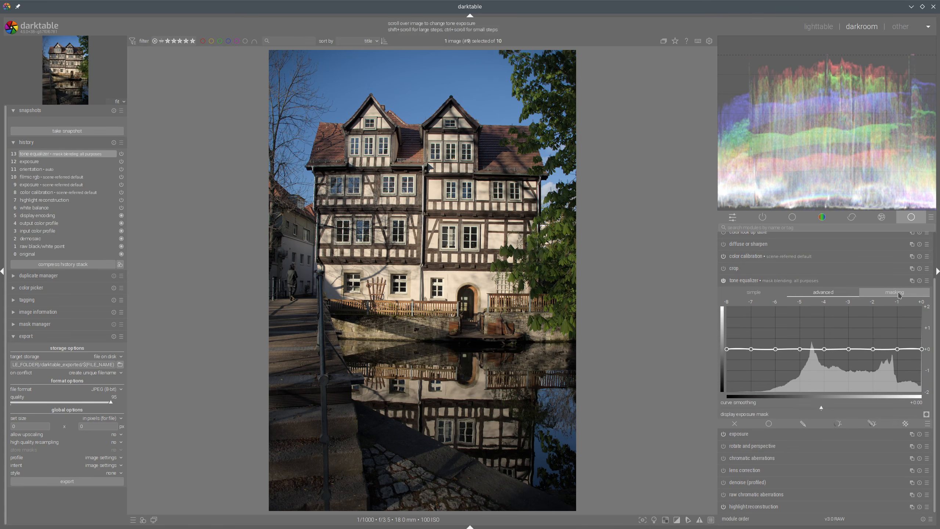
pyautogui.click(899, 294)
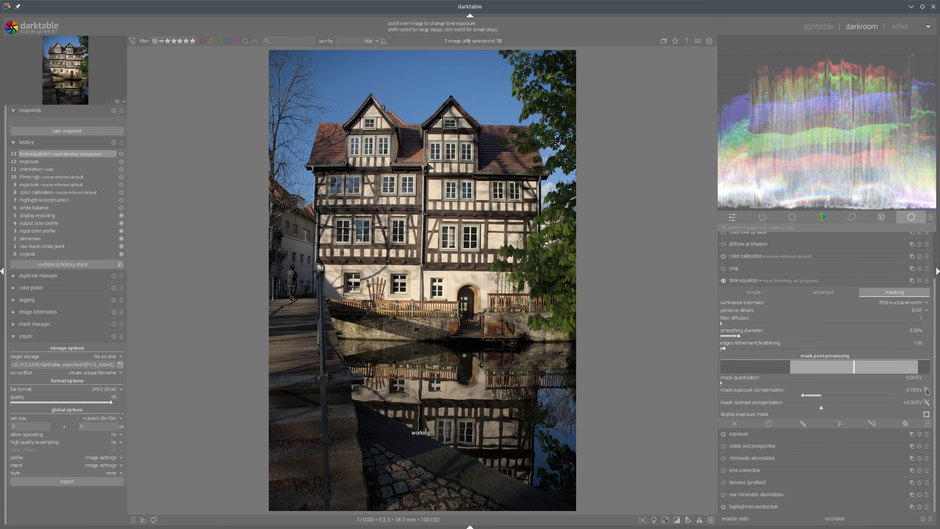
pyautogui.click(817, 295)
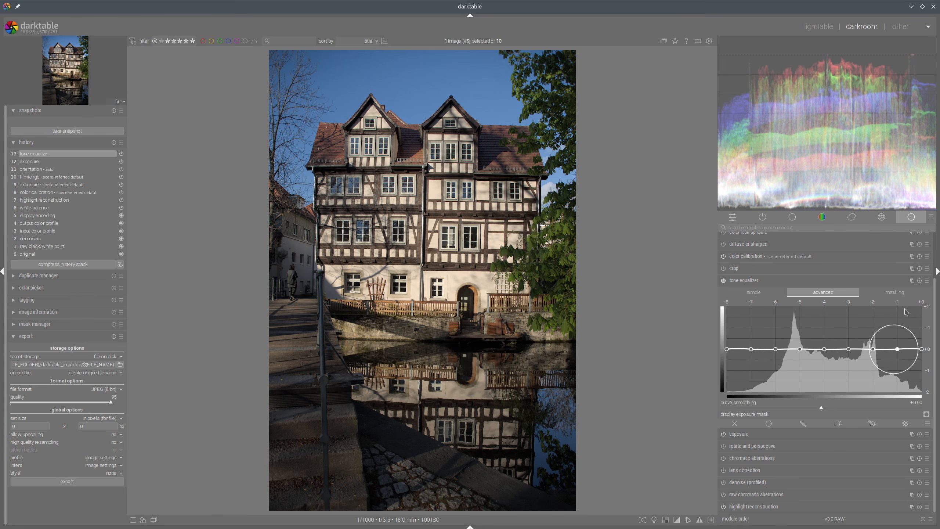
pyautogui.click(893, 292)
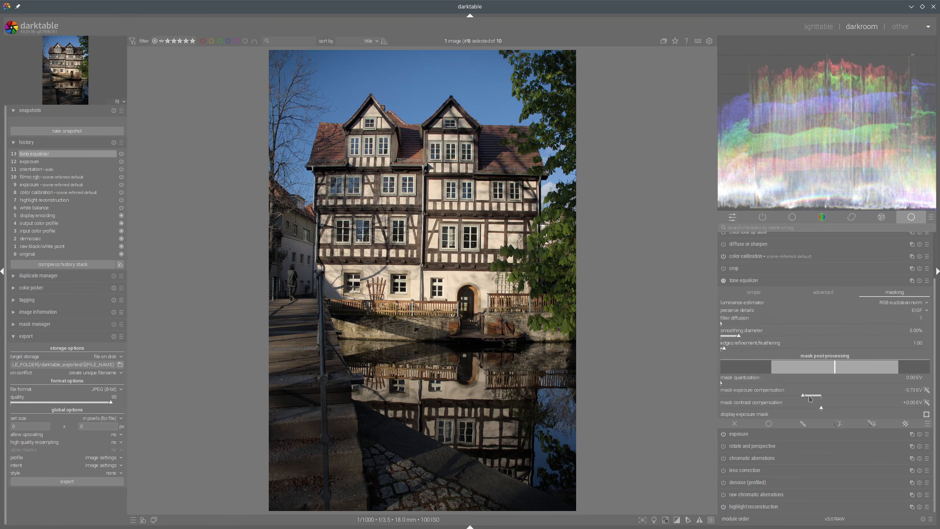
pyautogui.click(827, 294)
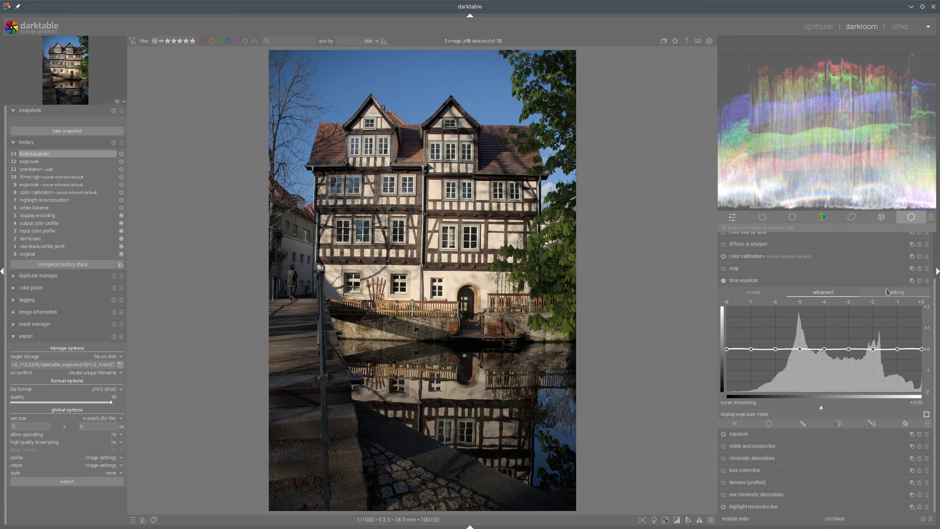
pyautogui.click(872, 295)
pyautogui.scroll(1, 811, 398)
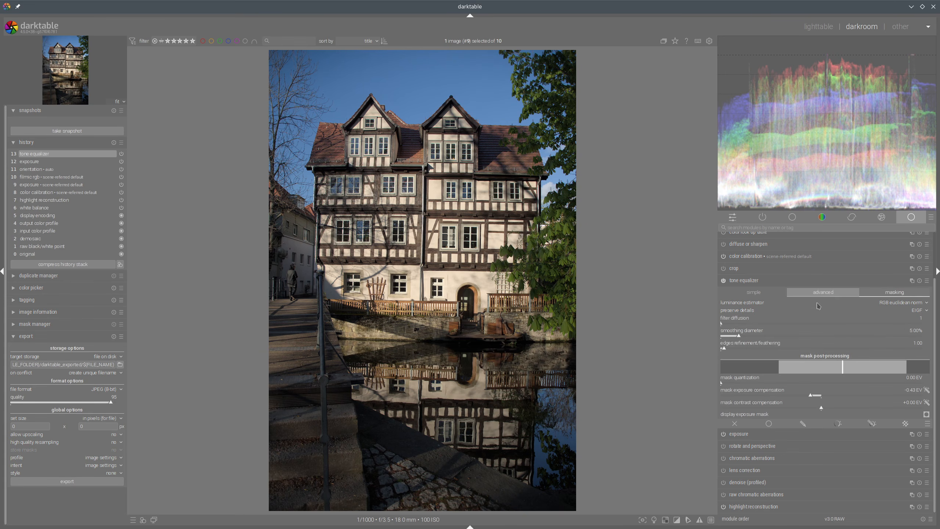
# Raise the tone equalizer's advanced curve in the shadows, to about +1.57 EV at -6 EV, tapering to near zero from -2 EV upward.
pyautogui.click(824, 294)
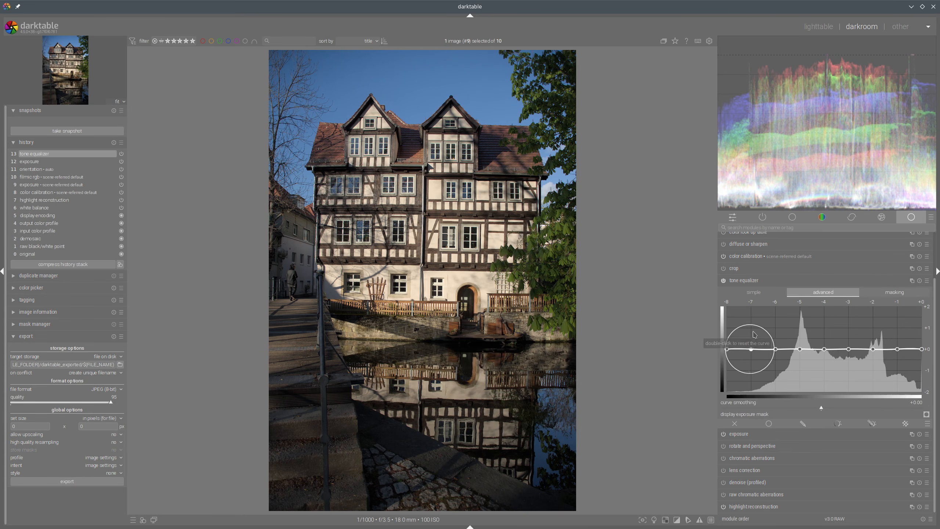
pyautogui.moveTo(754, 338); pyautogui.dragTo(854, 337)
pyautogui.moveTo(799, 327); pyautogui.dragTo(768, 318)
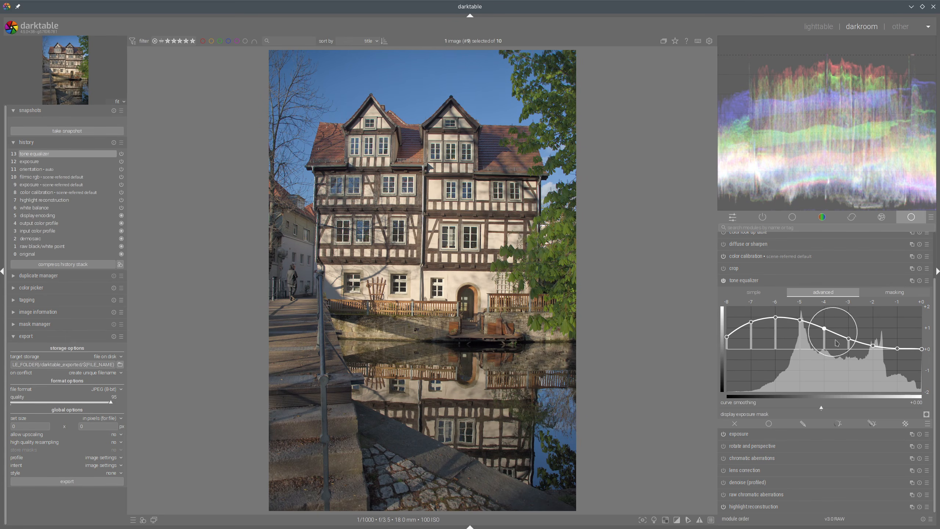
pyautogui.scroll(2, 799, 320)
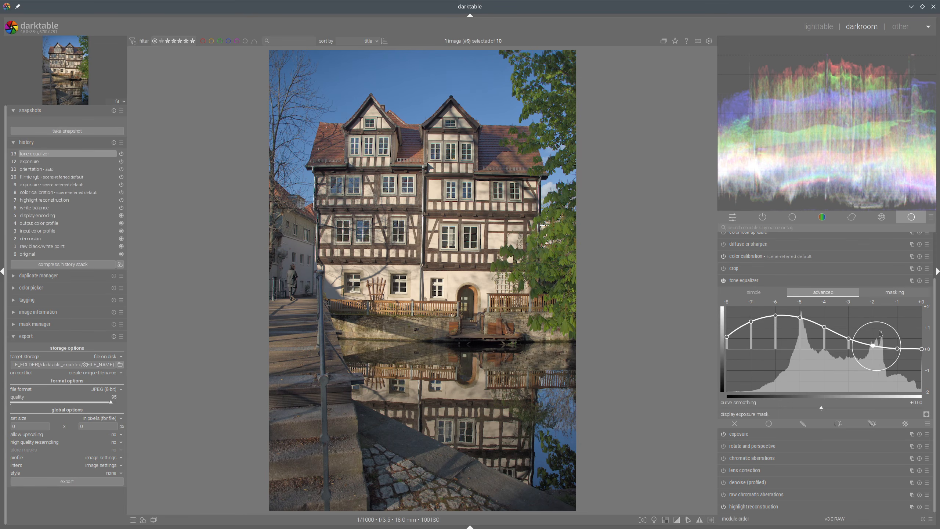
pyautogui.scroll(-2, 872, 336)
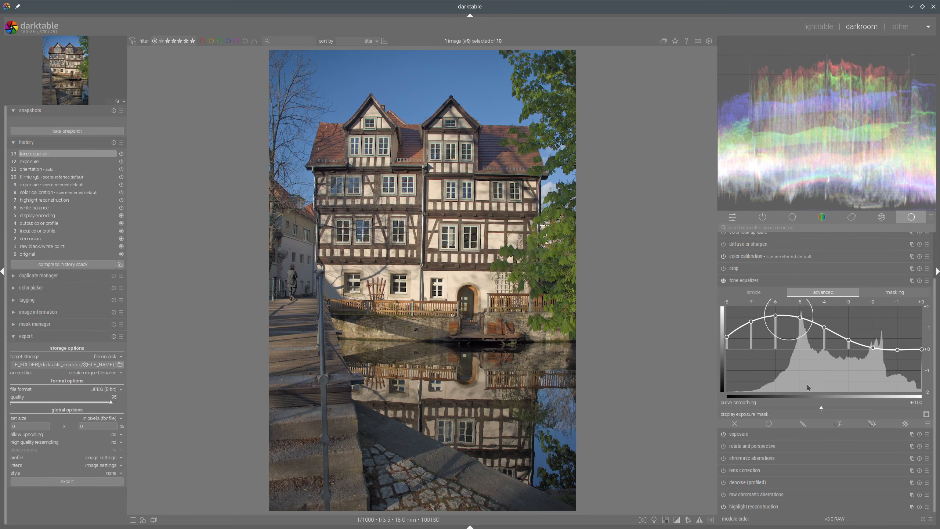
pyautogui.click(775, 293)
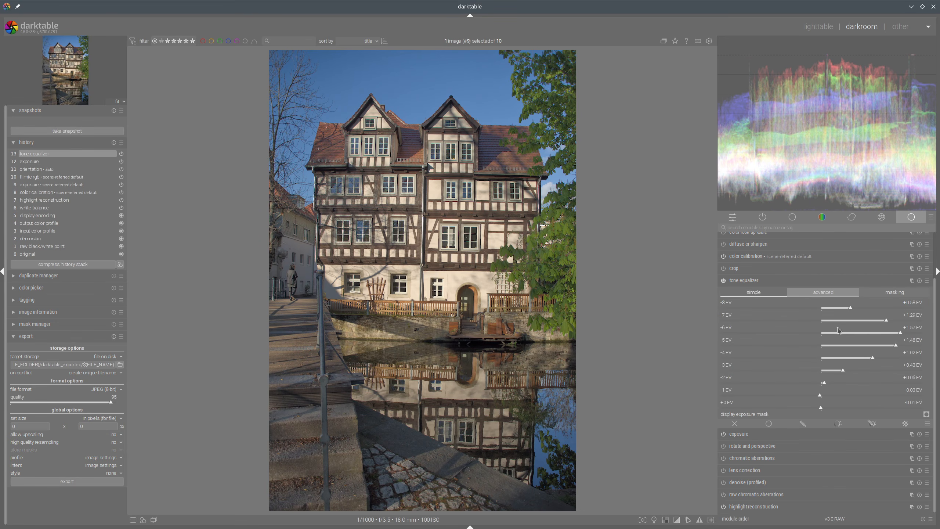
pyautogui.click(832, 295)
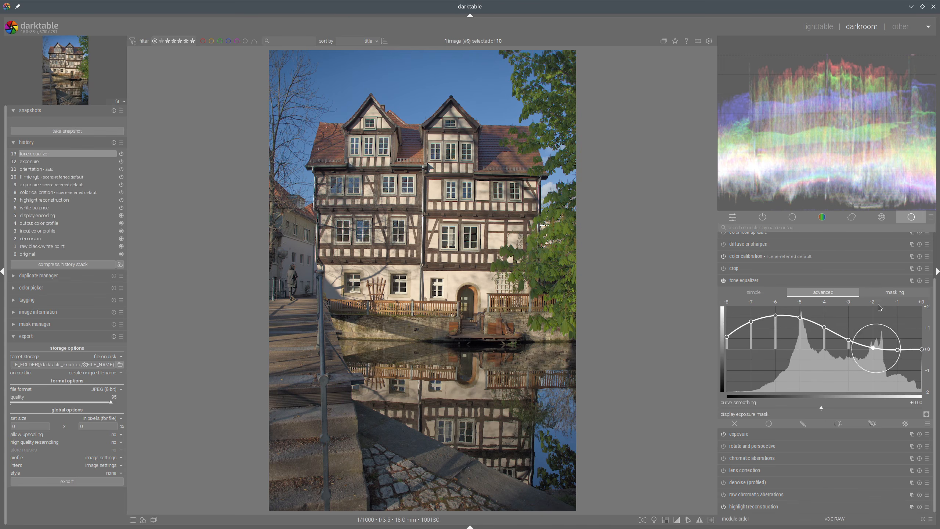
# Set the tone equalizer mask's preserve details to guided filter and its edges refinement/feathering to 3.64.
pyautogui.click(895, 293)
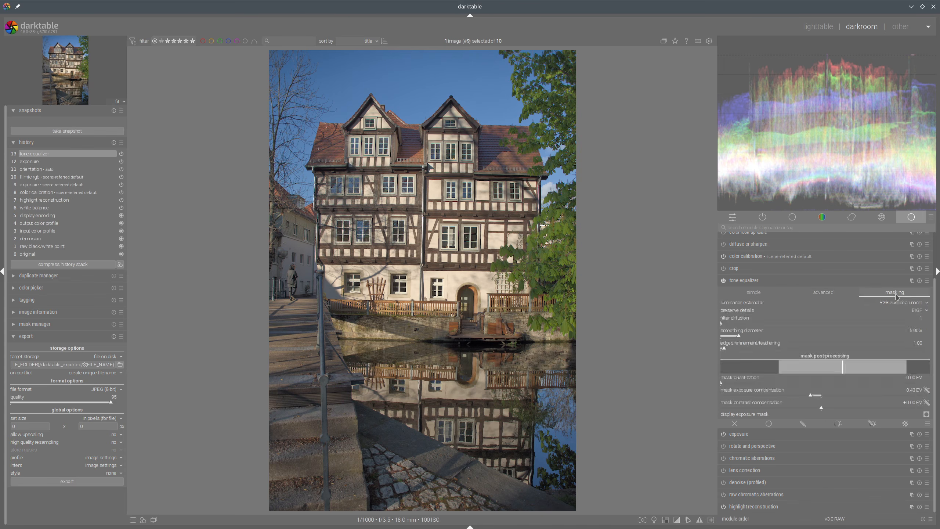
pyautogui.click(919, 313)
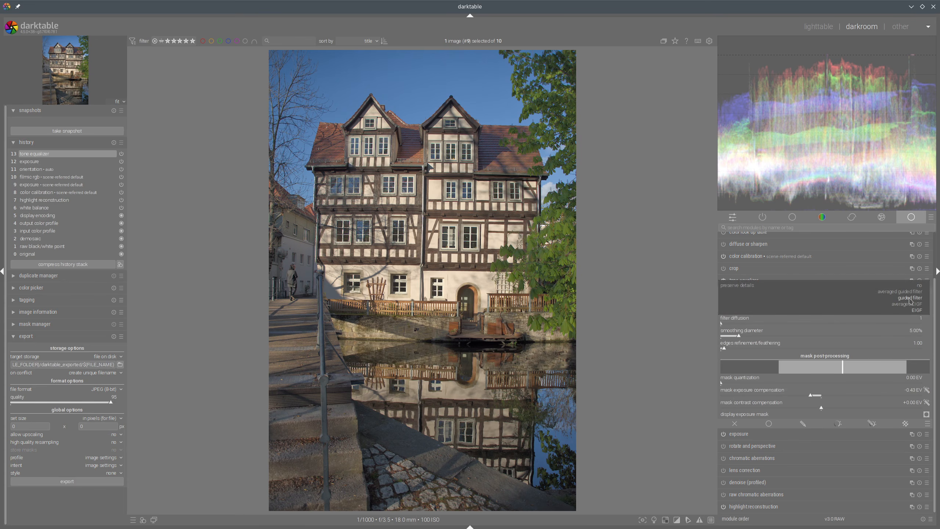
pyautogui.click(910, 298)
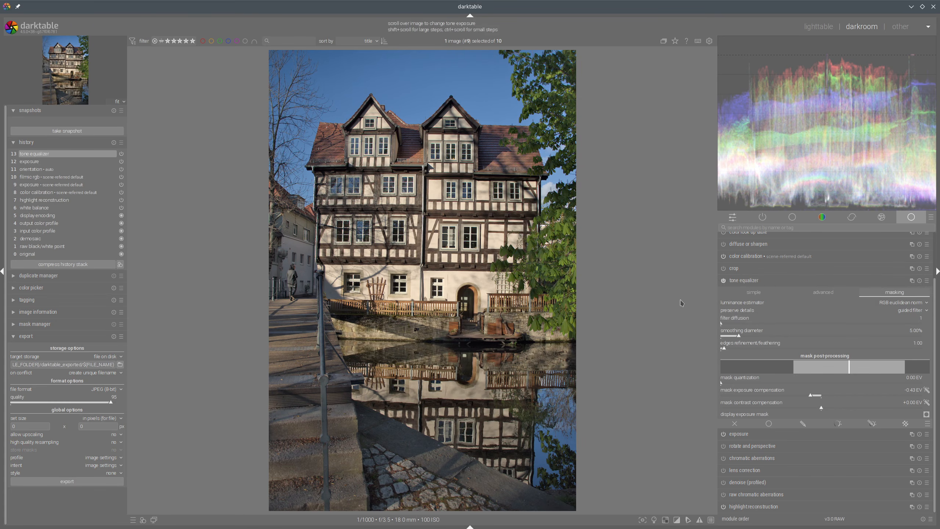
pyautogui.click(732, 348)
pyautogui.click(735, 350)
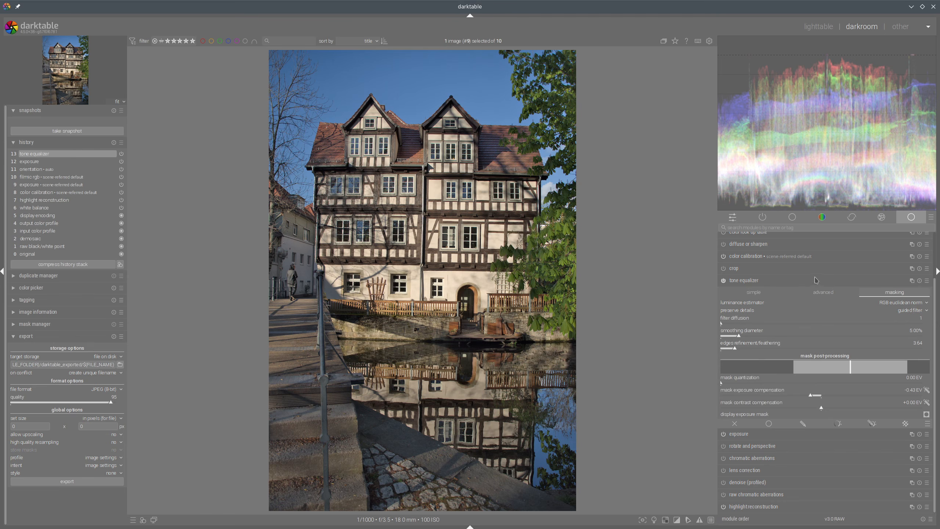
# Try a mask filter diffusion of 2, return it to 1, and adjust the smoothing diameter to 4.83%.
pyautogui.click(772, 323)
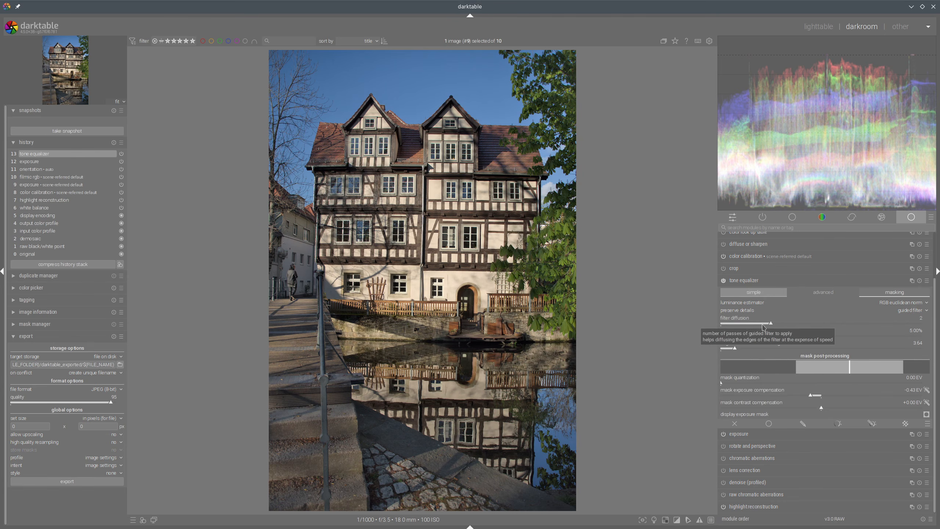
pyautogui.moveTo(770, 326); pyautogui.dragTo(719, 325)
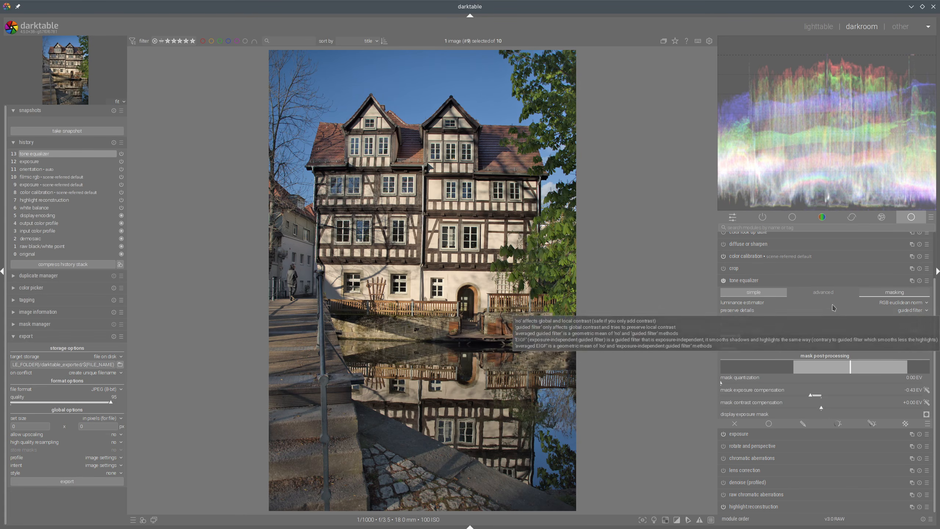
pyautogui.moveTo(739, 337); pyautogui.dragTo(741, 338)
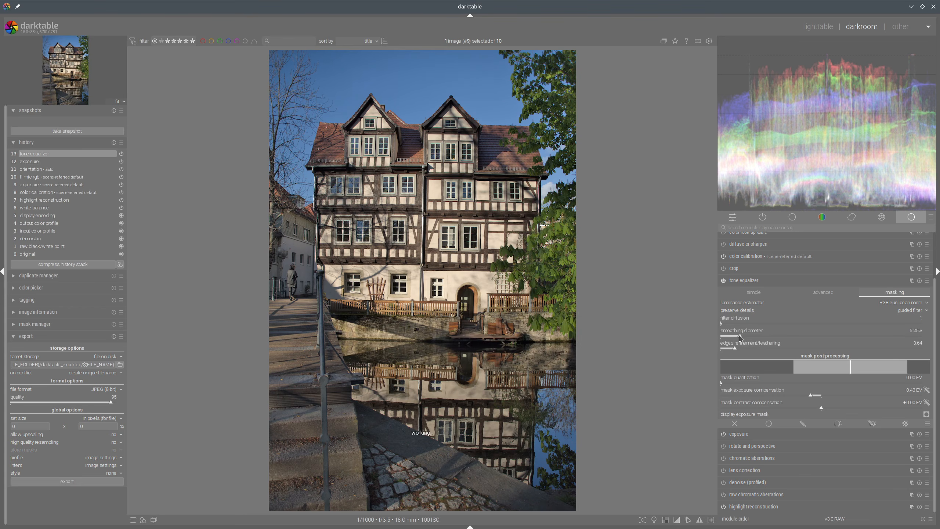
# Toggle the tone equalizer off and on to compare its effect on the house photo, and collapse the module.
pyautogui.click(723, 281)
pyautogui.click(724, 281)
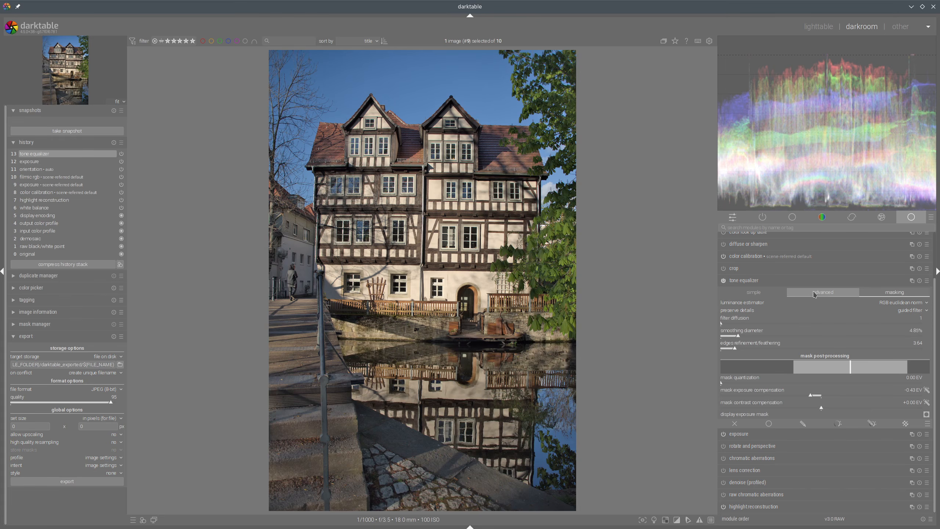
pyautogui.click(734, 282)
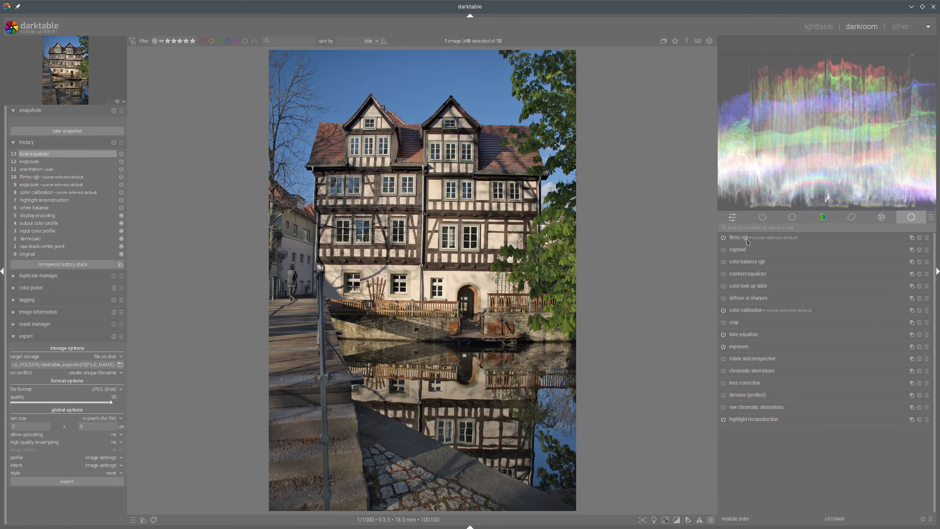
# In color balance rgb, set highlights brilliance to +23.13% and perceptual saturation to +60.29% for shadows, +22.77% for mid-tones and -25.68% for highlights.
pyautogui.click(732, 262)
pyautogui.click(843, 466)
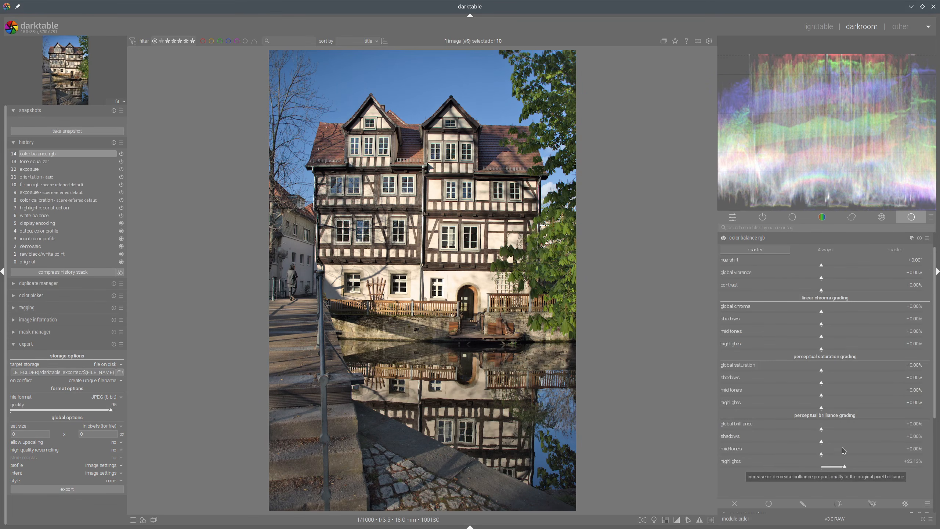
pyautogui.click(882, 384)
pyautogui.click(844, 396)
pyautogui.click(795, 408)
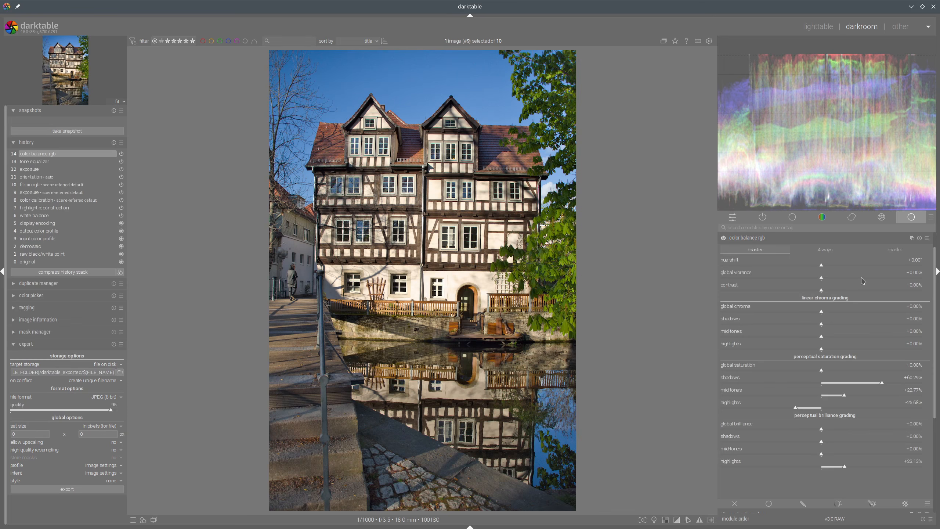
pyautogui.click(767, 238)
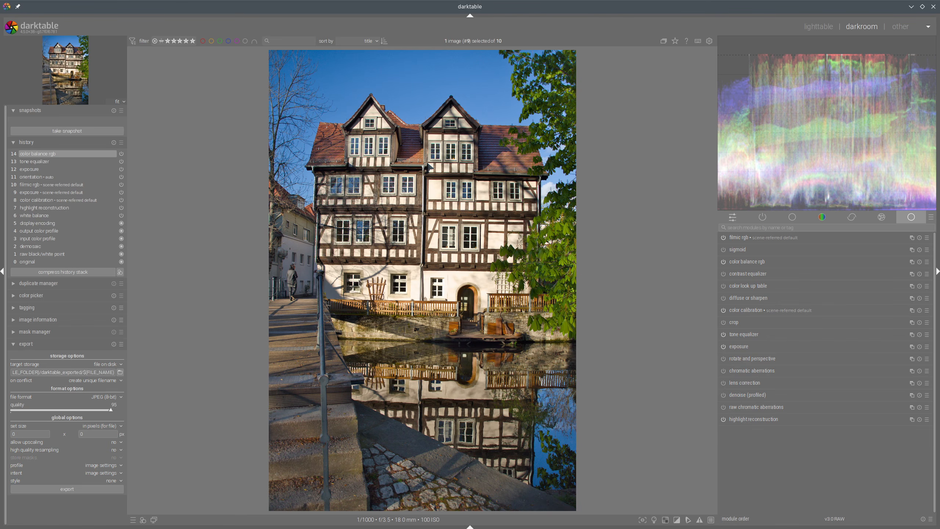
# Raise the white relative exposure in filmic rgb, collapse the module, and inspect the house facade for clipped highlights.
pyautogui.click(749, 238)
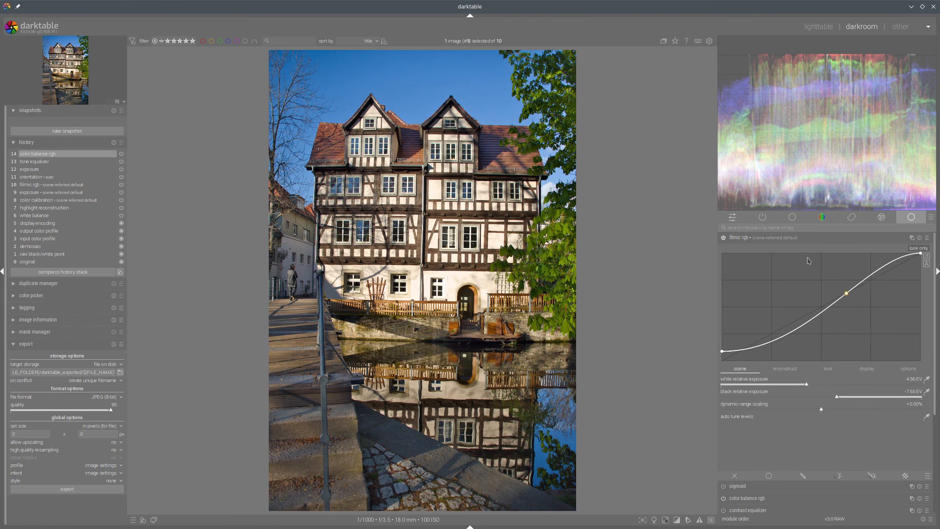
pyautogui.click(834, 384)
pyautogui.click(745, 239)
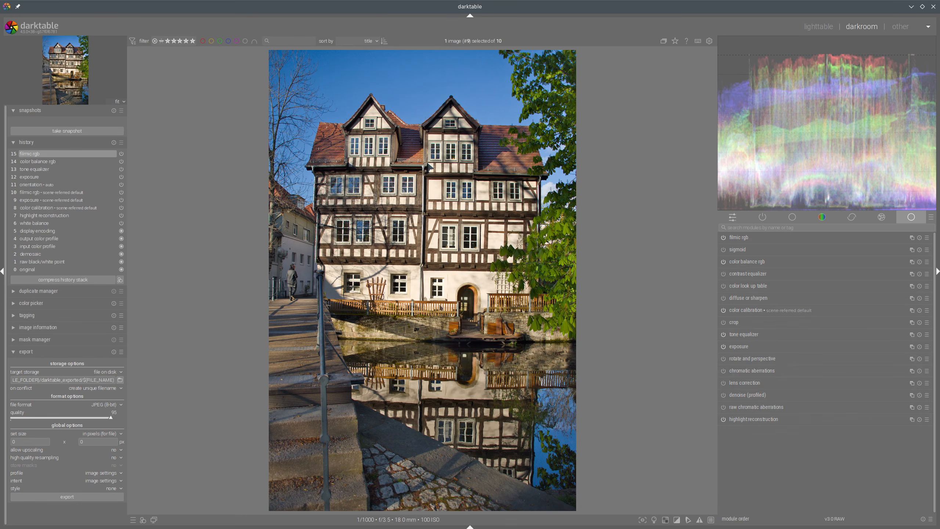
pyautogui.click(677, 520)
pyautogui.scroll(4, 466, 300)
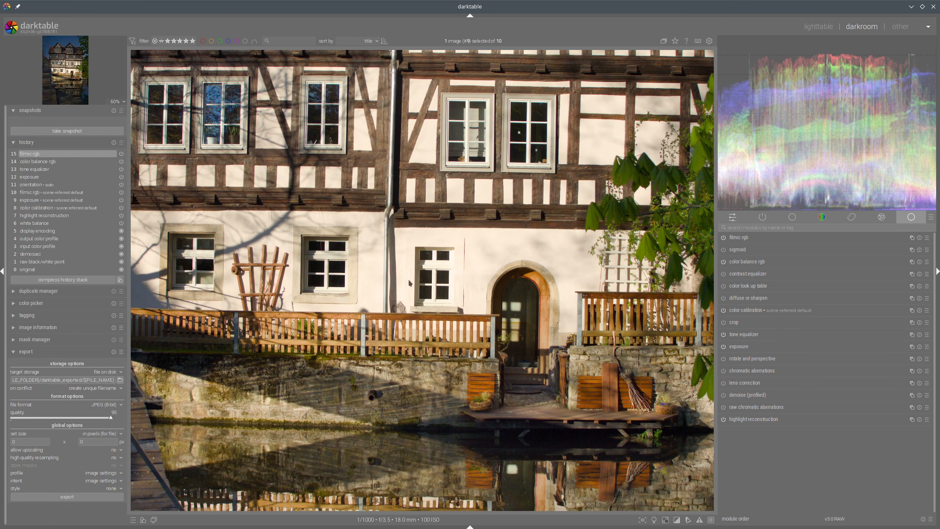
pyautogui.scroll(-4, 481, 306)
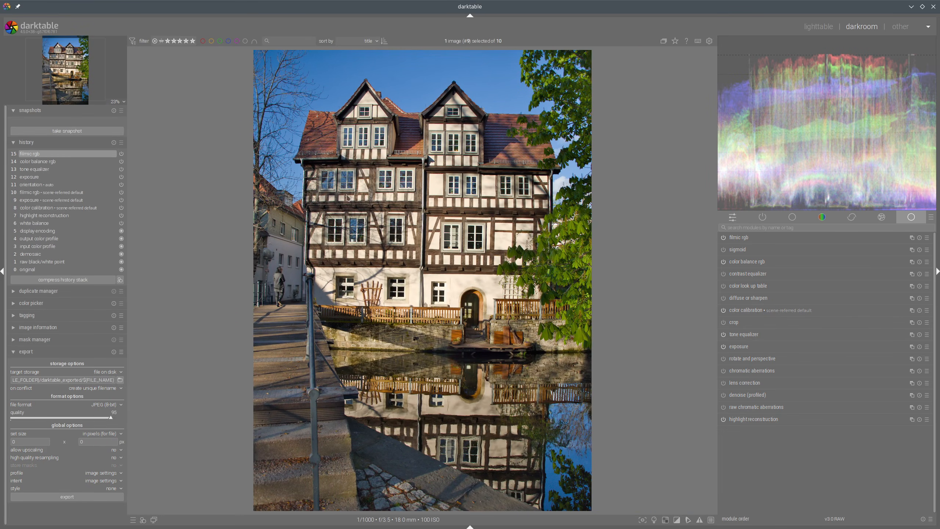
pyautogui.moveTo(358, 216)
pyautogui.mouseDown()
pyautogui.moveTo(386, 164)
pyautogui.moveTo(427, 159)
pyautogui.mouseUp()
# Create a new tone equalizer instance and auto-adjust its mask exposure compensation to -1.08 EV.
pyautogui.rightClick(912, 335)
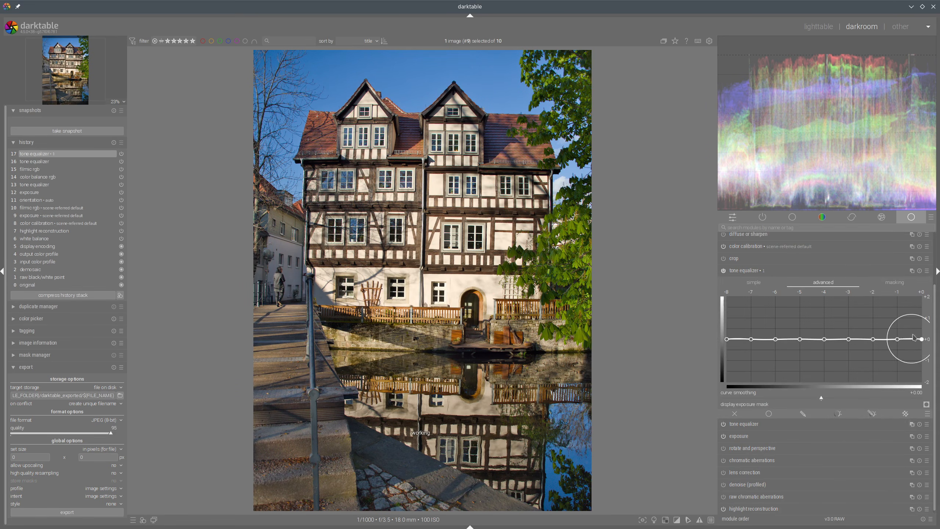
pyautogui.click(898, 282)
pyautogui.click(927, 378)
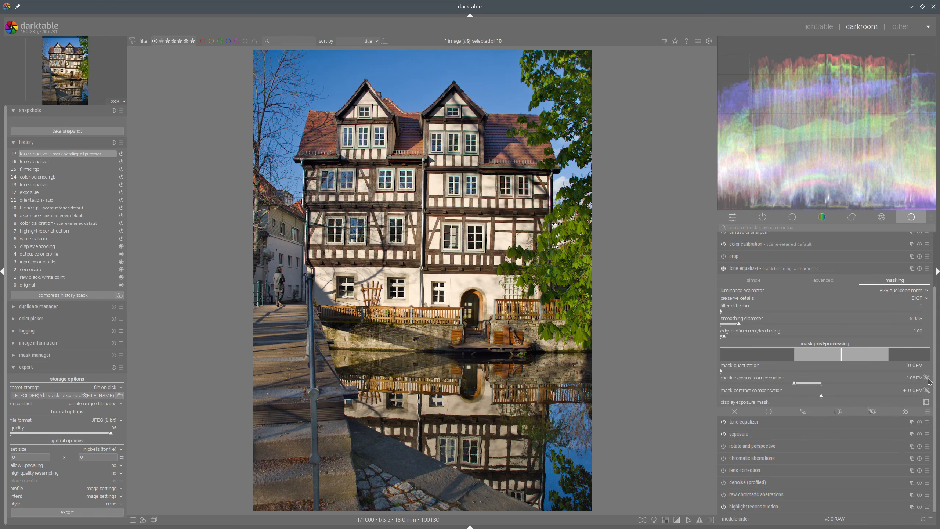
pyautogui.click(823, 280)
pyautogui.click(898, 284)
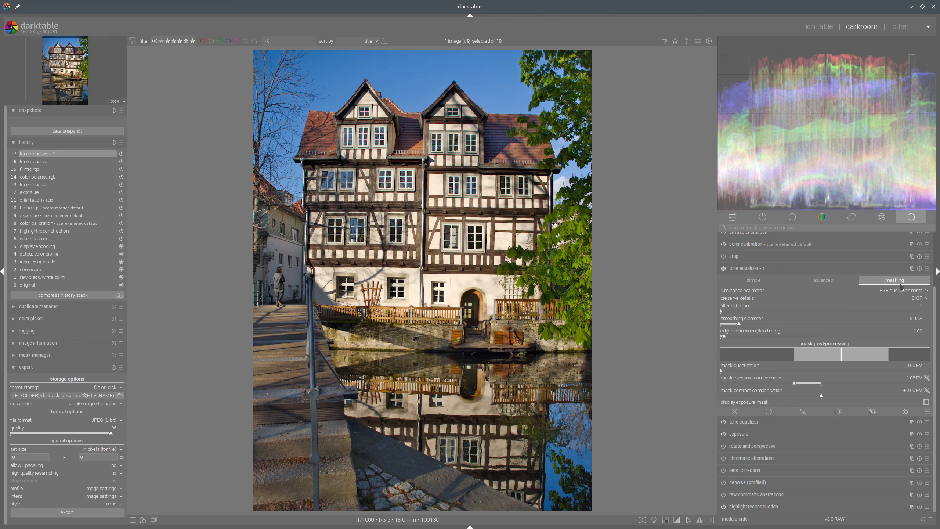
pyautogui.scroll(1, 902, 287)
# Lower the highlight end of the new instance's curve to about -1.2 EV at the -1 node and -1.5 EV at the 0 node.
pyautogui.scroll(-4, 918, 337)
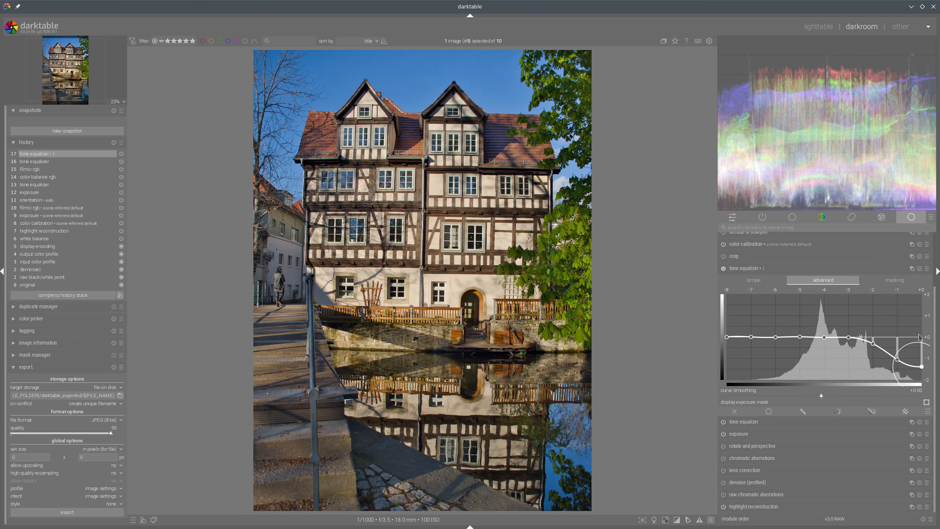
pyautogui.scroll(-1, 895, 318)
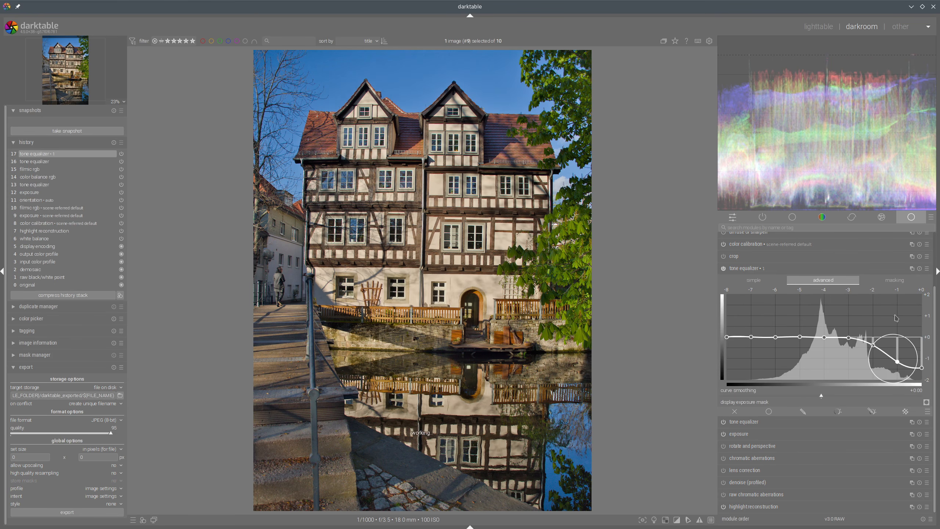
pyautogui.scroll(-1, 921, 322)
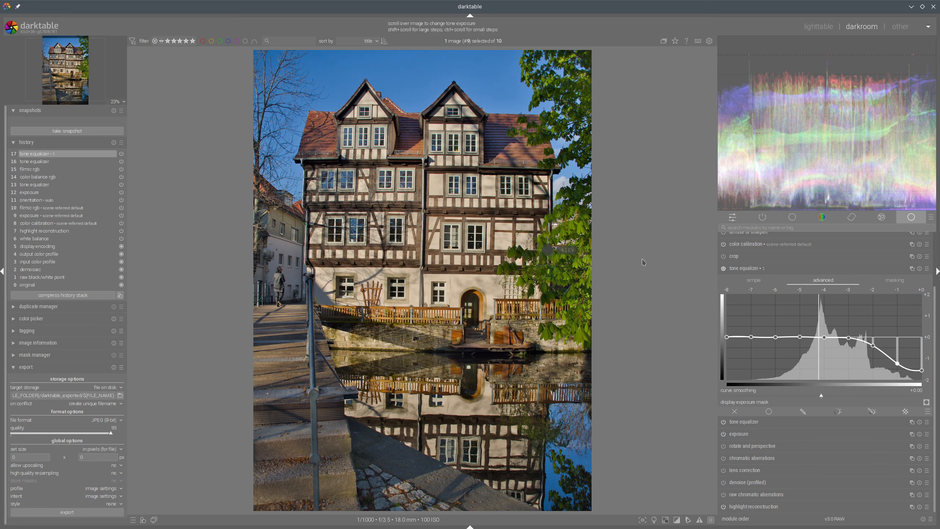
# Create another tone equalizer instance, auto-adjust its mask exposure compensation to -1.55 EV, and set preserve details to no.
pyautogui.rightClick(911, 268)
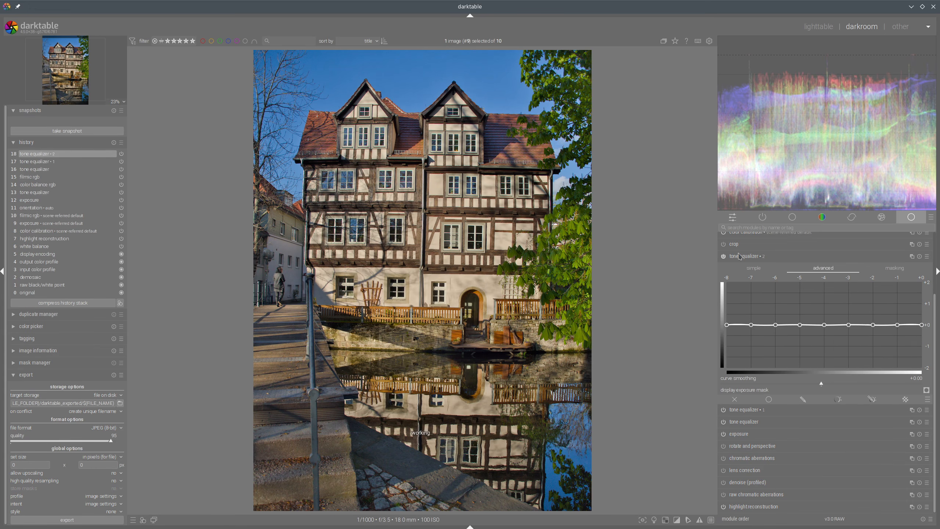
pyautogui.click(892, 269)
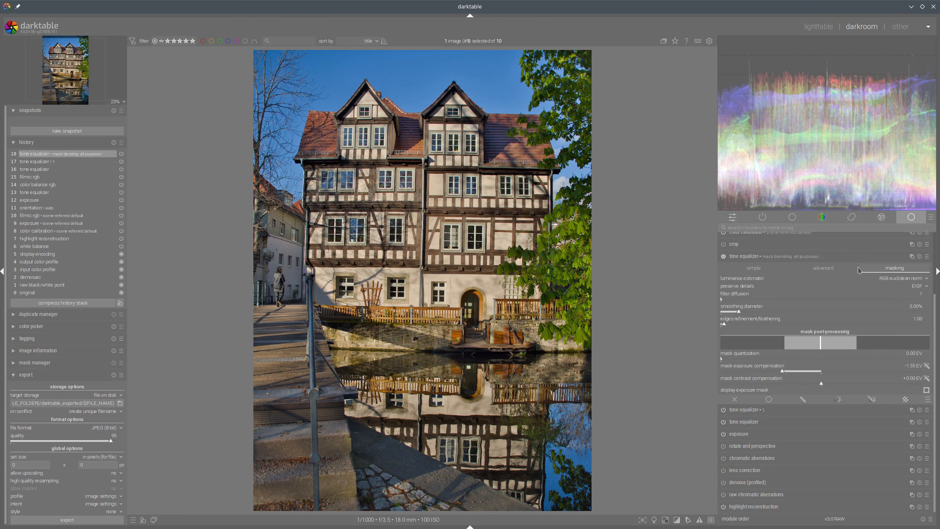
pyautogui.click(832, 272)
pyautogui.click(895, 268)
pyautogui.click(922, 285)
pyautogui.click(914, 260)
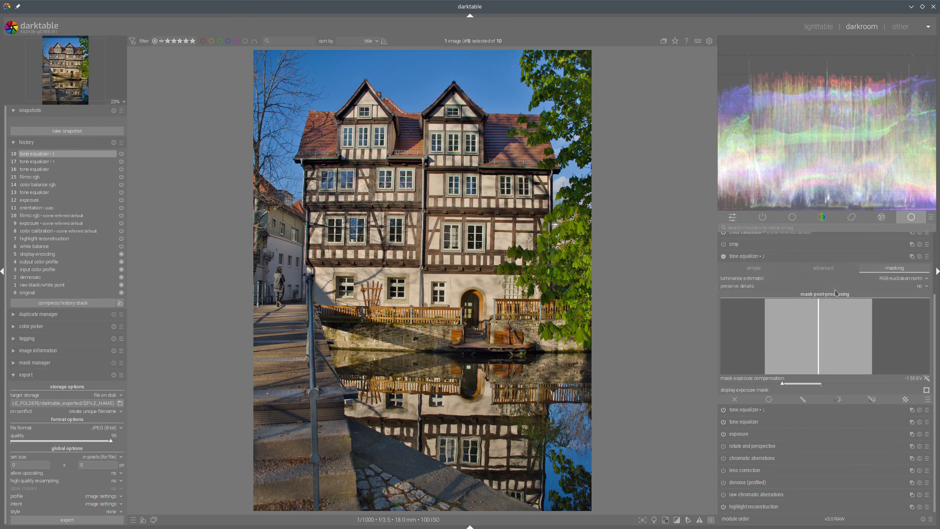
# Raise the highlight end of this instance's curve to about +1.3 EV around the -1 node and collapse the module.
pyautogui.click(829, 272)
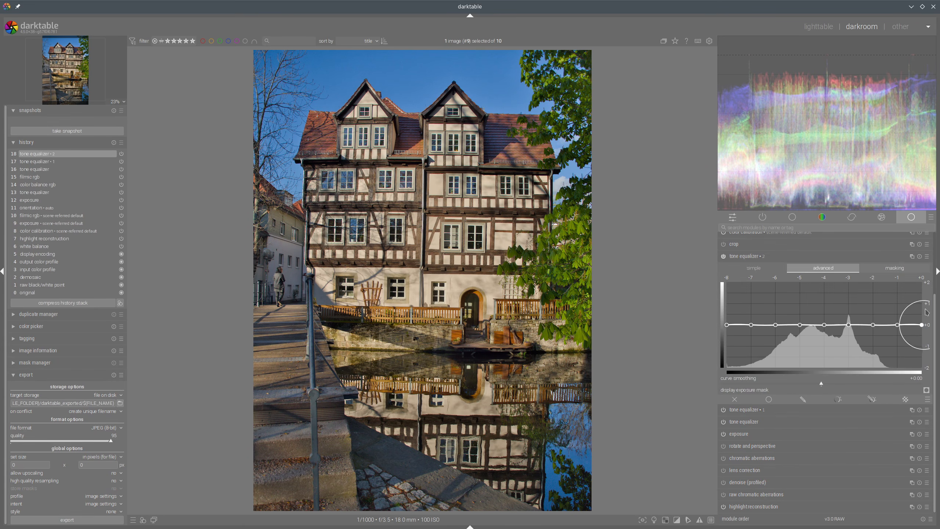
pyautogui.moveTo(915, 312); pyautogui.dragTo(902, 295)
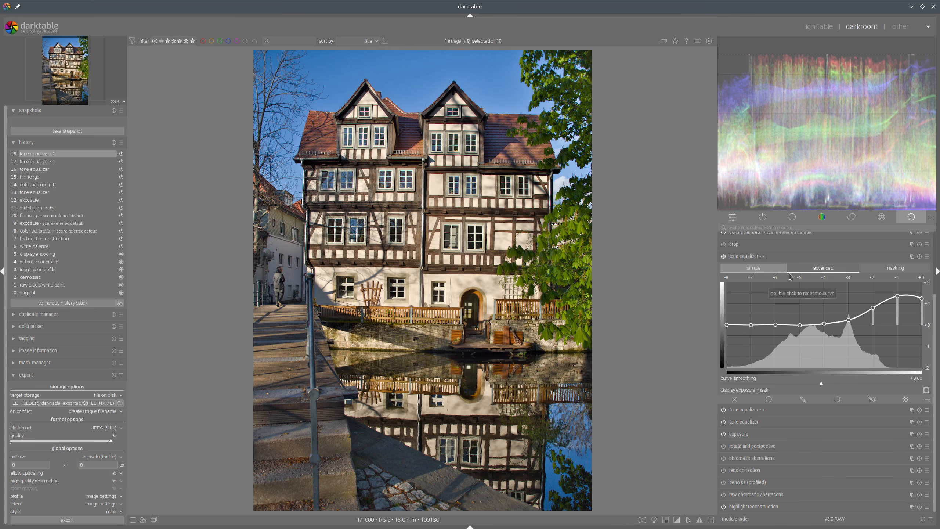
pyautogui.click(736, 256)
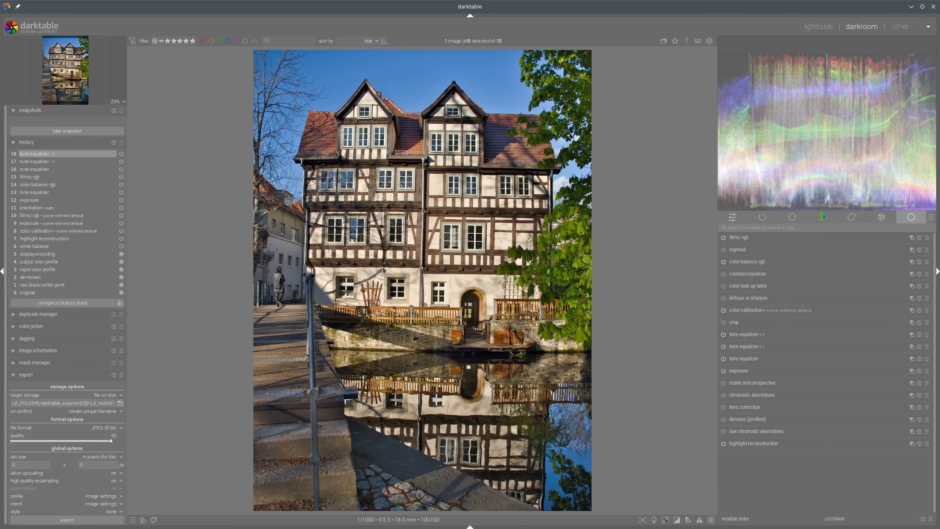
# Take a snapshot of history step 16, before the two added tone equalizers, and return to history step 18.
pyautogui.click(30, 170)
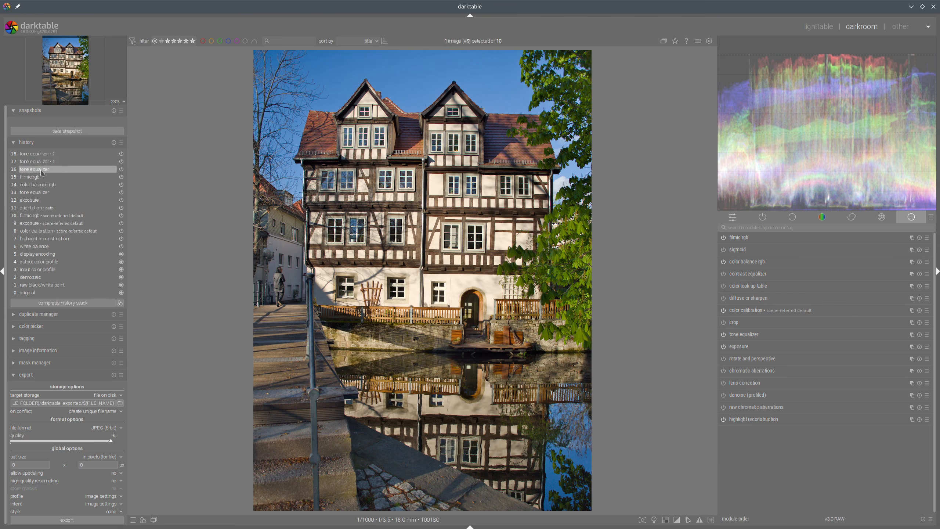
pyautogui.click(61, 132)
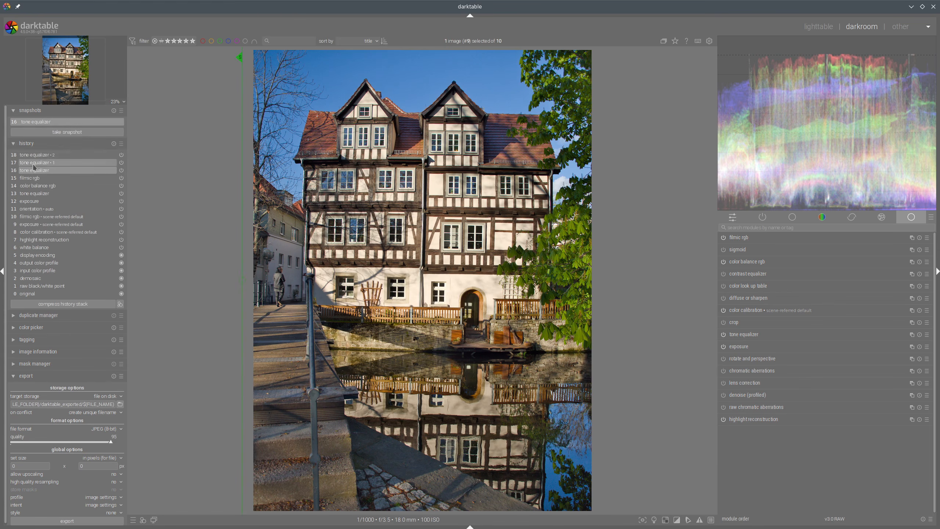
pyautogui.click(40, 155)
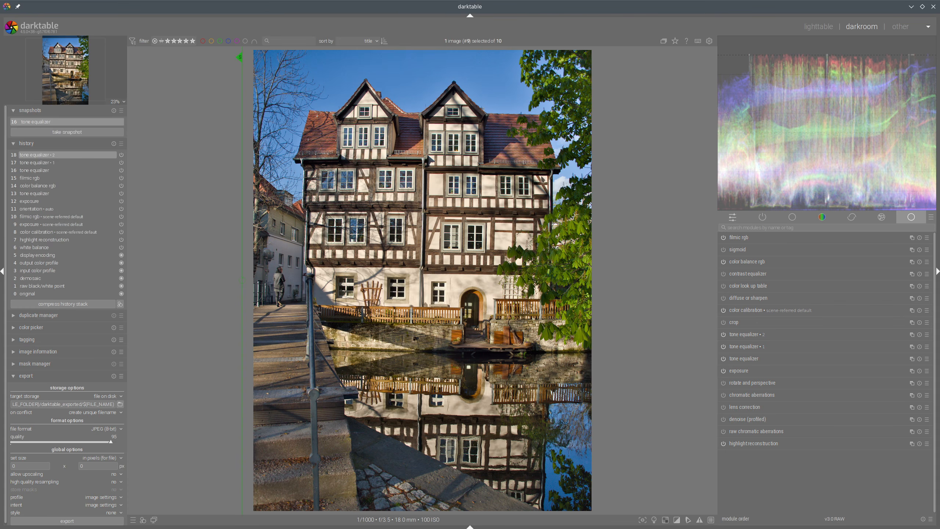
# Compare the current edit with the snapshot by sweeping the split line across the zoomed house facade, and remove the snapshot.
pyautogui.moveTo(243, 129); pyautogui.dragTo(173, 186)
pyautogui.scroll(4, 465, 299)
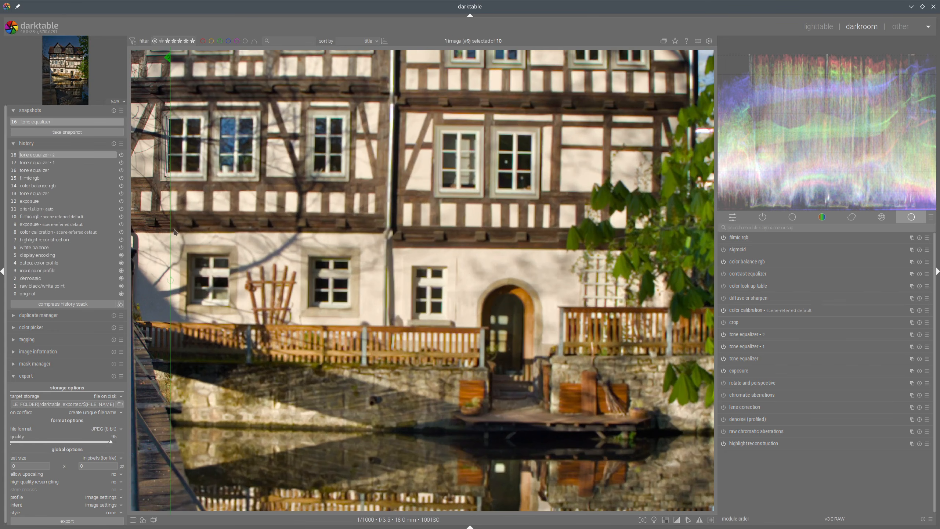
pyautogui.moveTo(171, 230); pyautogui.dragTo(89, 216)
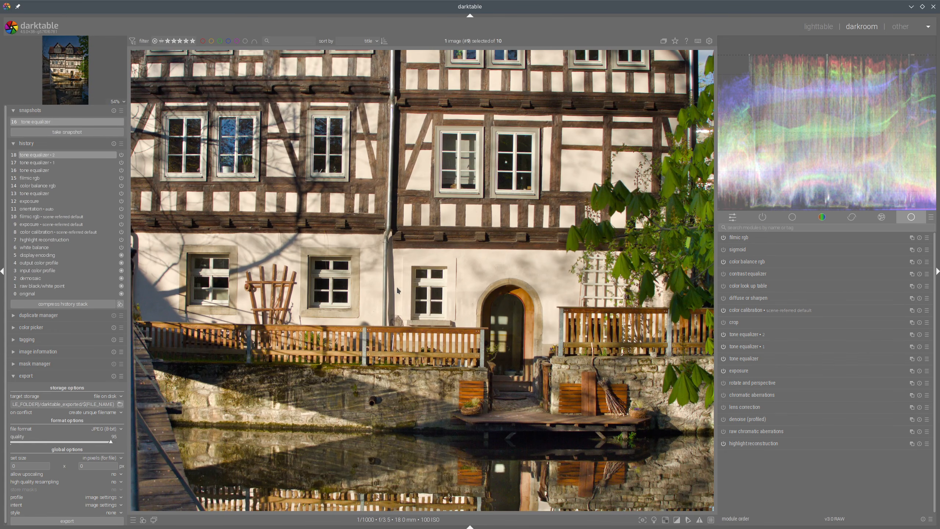
pyautogui.moveTo(148, 253); pyautogui.dragTo(107, 233)
pyautogui.click(114, 111)
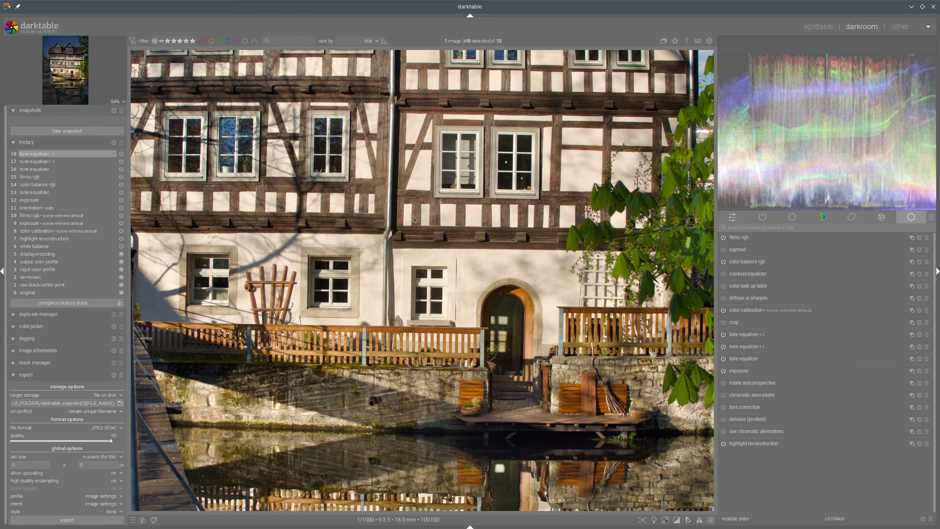
pyautogui.scroll(-4, 410, 217)
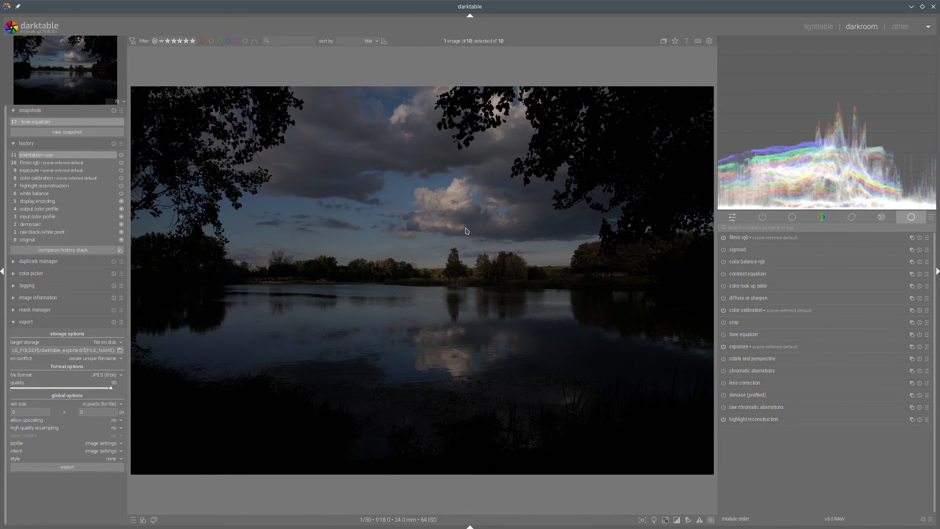
# Clear the remaining snapshot and enable lens correction and denoise (profiled) on the lake photo.
pyautogui.click(114, 111)
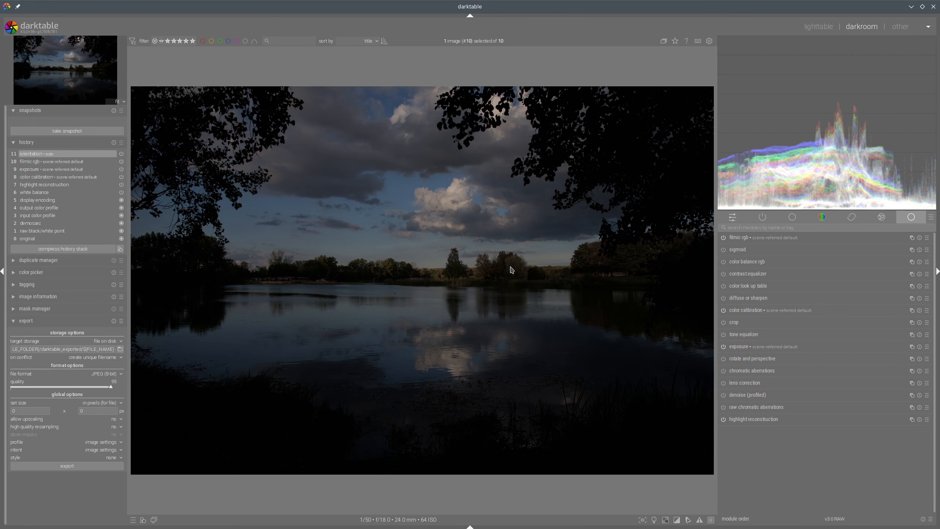
pyautogui.click(724, 383)
pyautogui.click(724, 395)
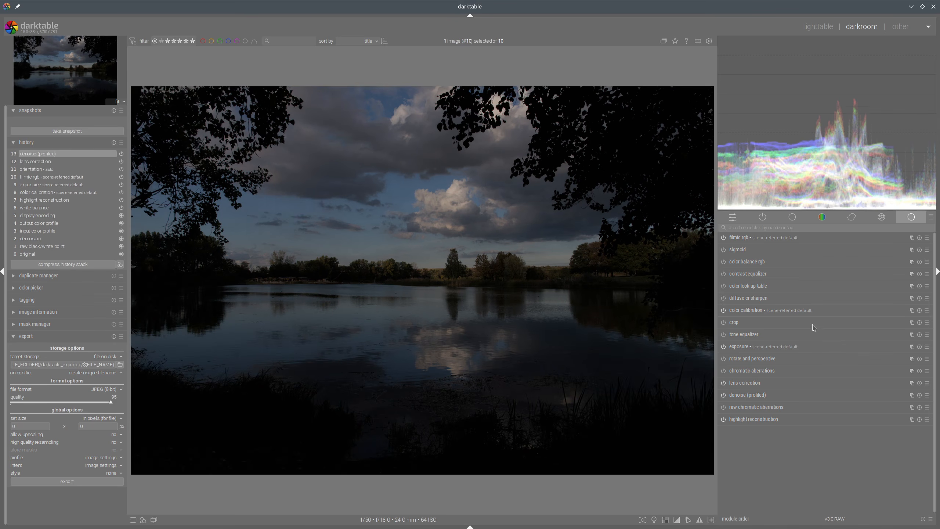
# Raise the lake photo's exposure to 5 EV, reduce it to about 4.6 EV, and collapse the exposure module.
pyautogui.click(739, 347)
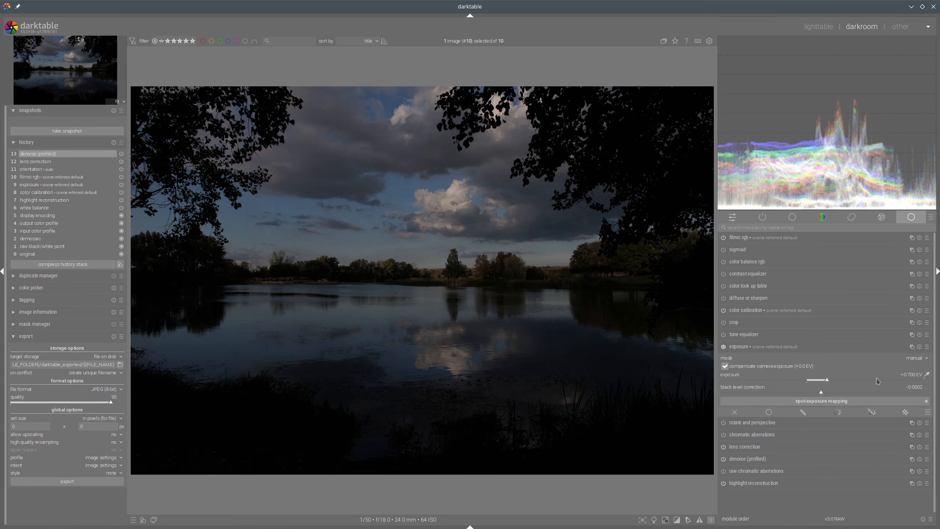
pyautogui.click(878, 380)
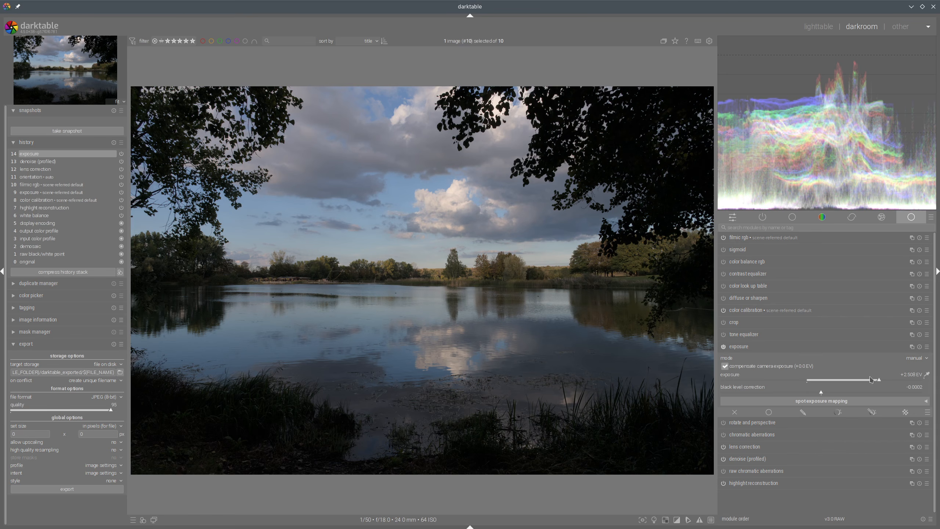
pyautogui.moveTo(879, 382); pyautogui.dragTo(912, 381)
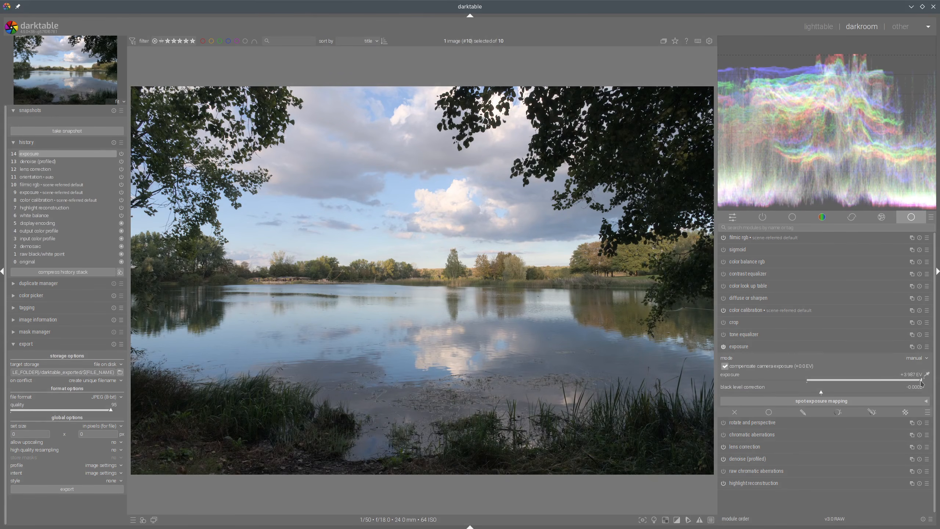
pyautogui.rightClick(922, 383)
pyautogui.write('5')
pyautogui.press('Return')
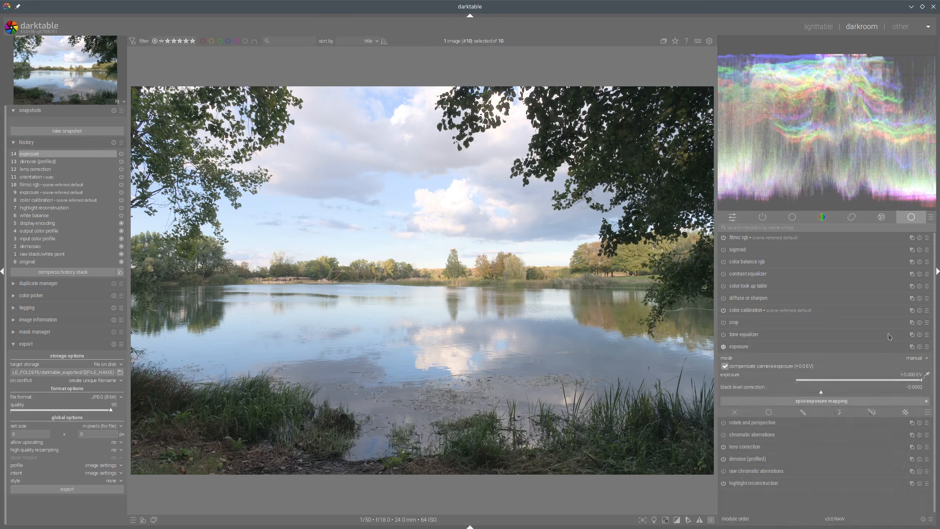
pyautogui.moveTo(920, 381)
pyautogui.mouseDown()
pyautogui.moveTo(905, 381)
pyautogui.moveTo(913, 381)
pyautogui.mouseUp()
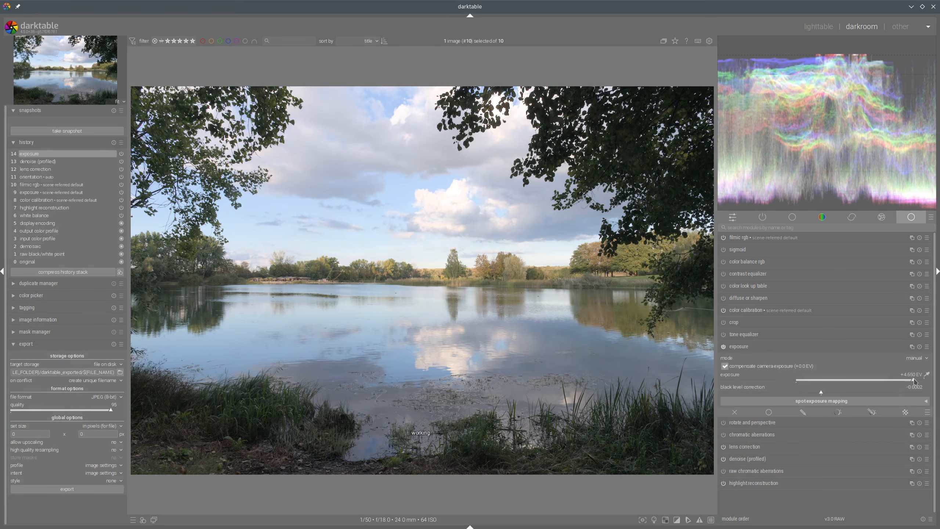
pyautogui.click(738, 348)
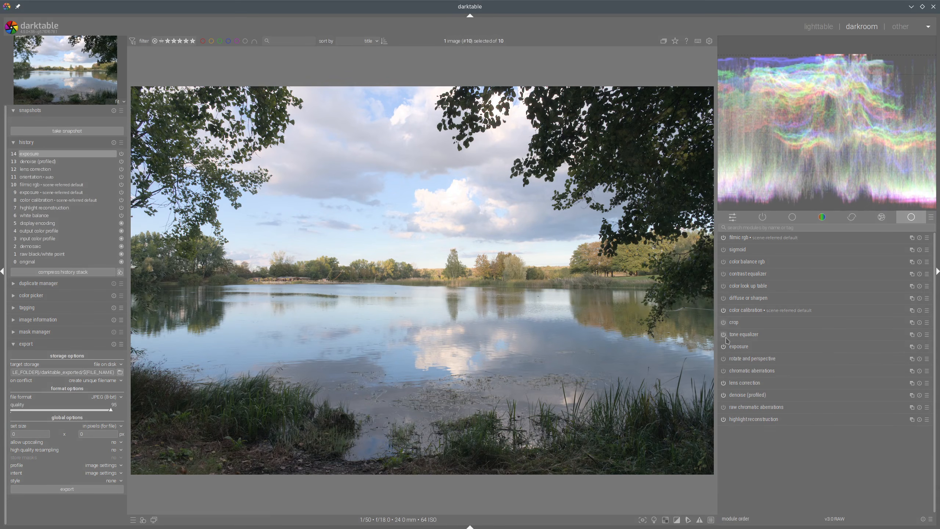
# Enable the tone equalizer on the lake photo, auto-adjust its mask exposure compensation to -2.35 EV, and check the curve's histogram.
pyautogui.click(723, 335)
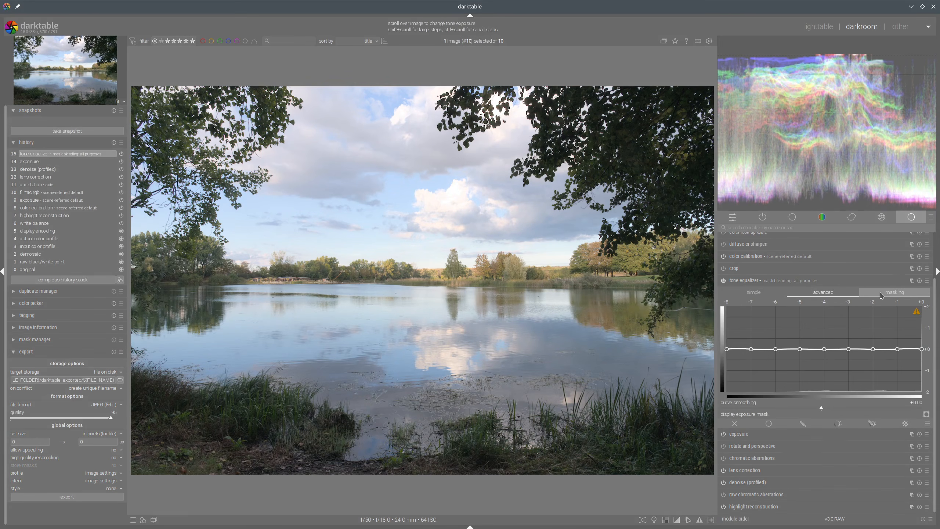
pyautogui.click(897, 293)
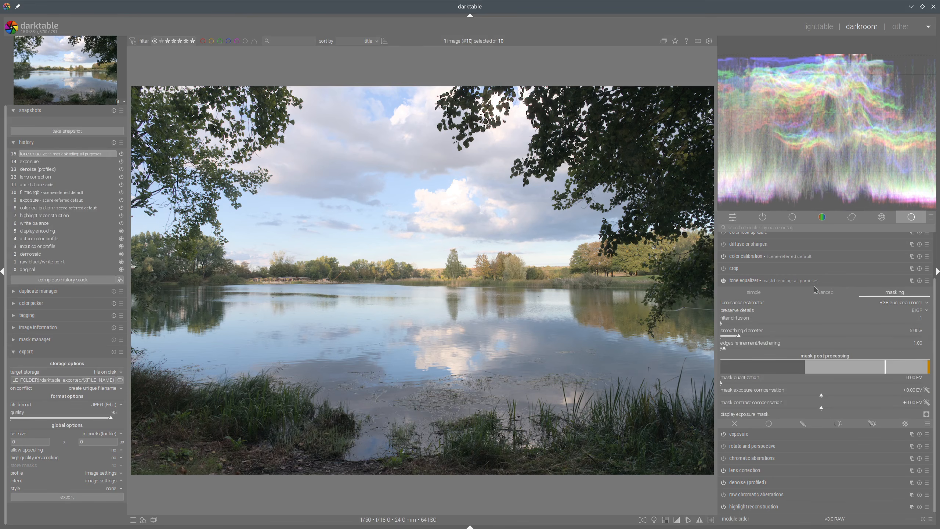
pyautogui.click(927, 390)
pyautogui.click(823, 292)
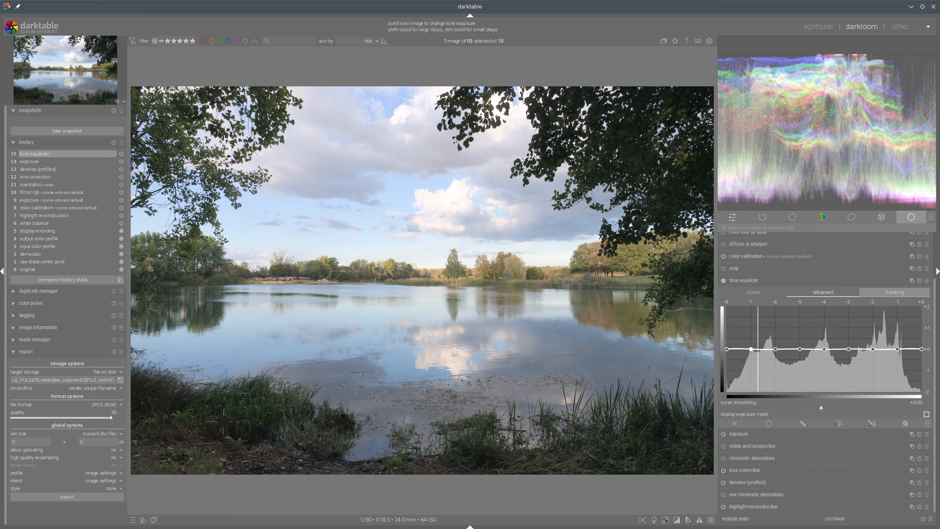
pyautogui.click(884, 296)
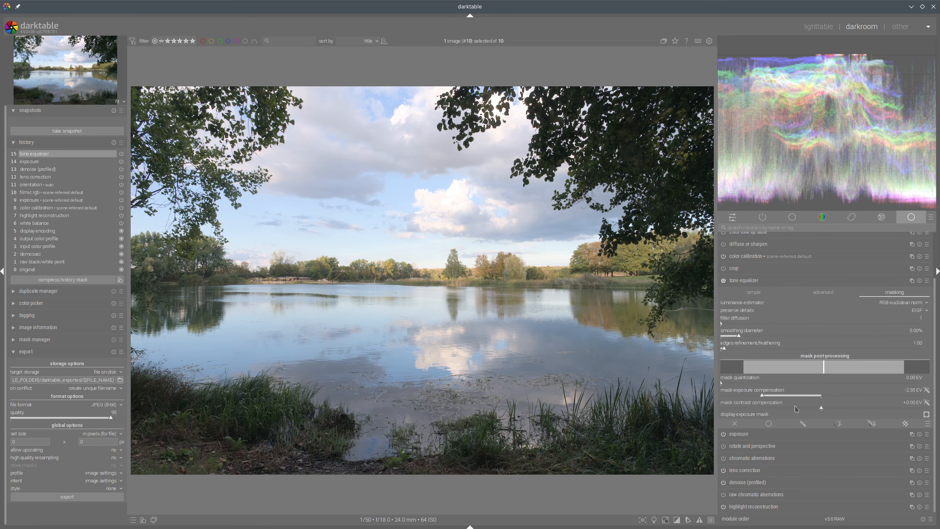
# Set the tone equalizer's mask contrast compensation to -0.10 EV and mask exposure compensation to -2.57 EV, checking the curve's histogram.
pyautogui.click(816, 407)
pyautogui.click(833, 297)
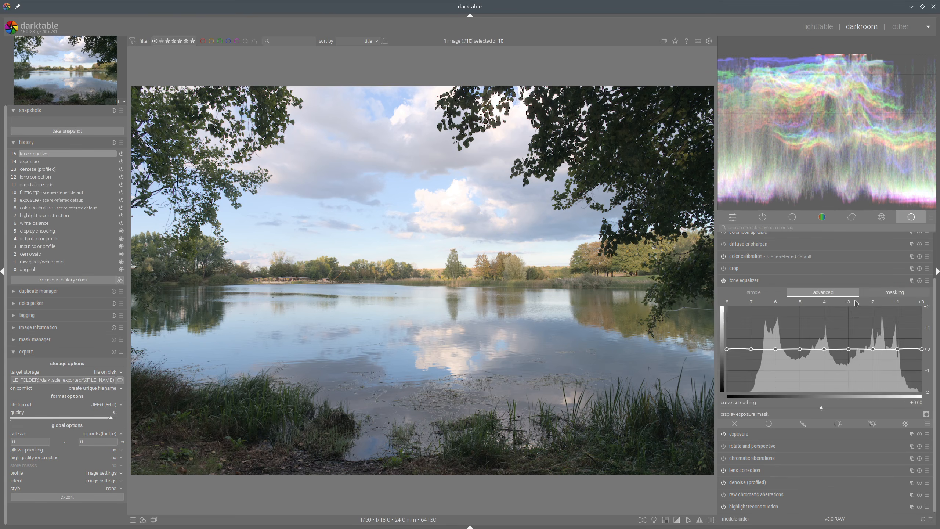
pyautogui.click(900, 296)
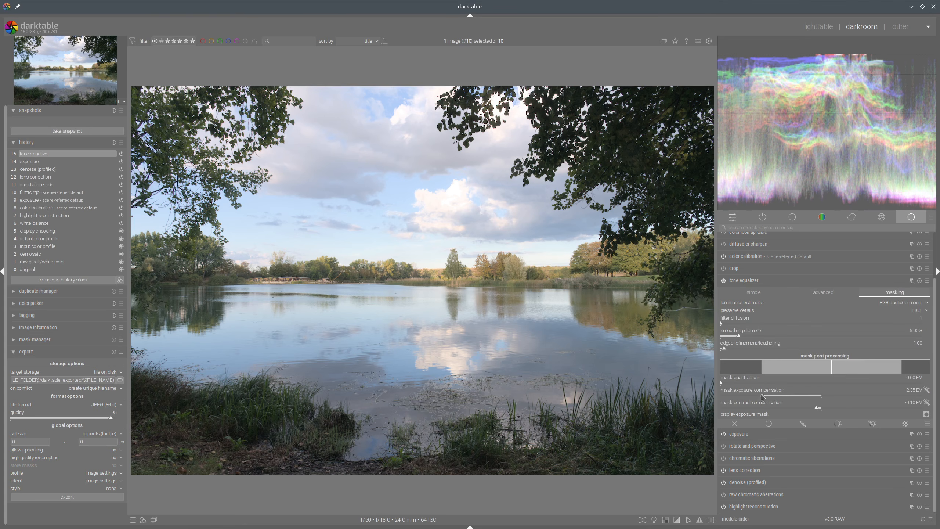
pyautogui.click(810, 293)
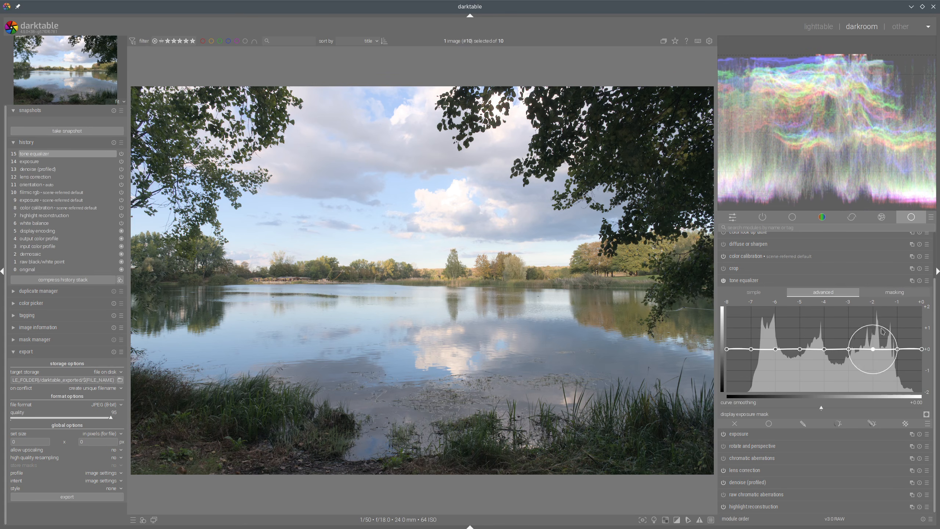
# Pull the tone equalizer curve down progressively from about -4 EV to the brightest tones to darken the sky.
pyautogui.scroll(-3, 911, 333)
pyautogui.moveTo(912, 331); pyautogui.dragTo(906, 347)
pyautogui.moveTo(863, 314); pyautogui.dragTo(843, 325)
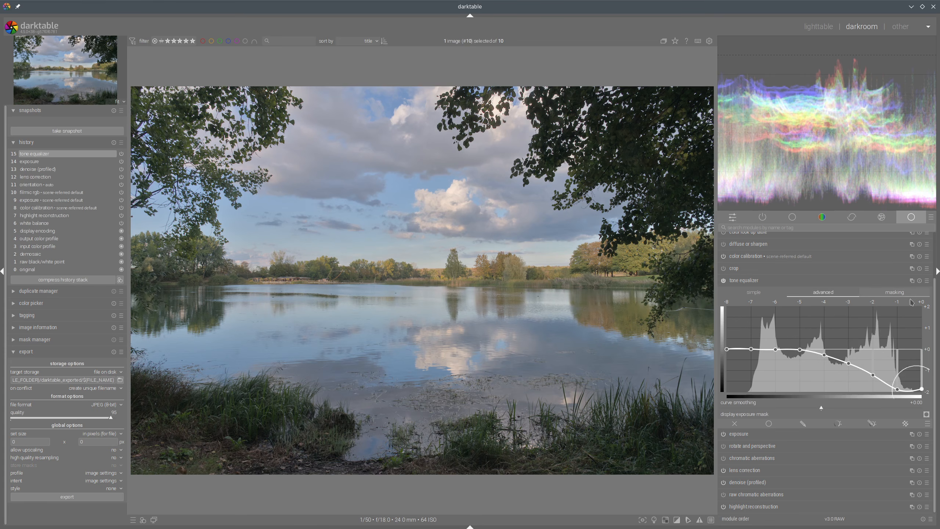
# Compare EIGF with guided filter for the tone equalizer's detail preservation, keep guided filter, and collapse the module.
pyautogui.click(895, 292)
pyautogui.click(929, 311)
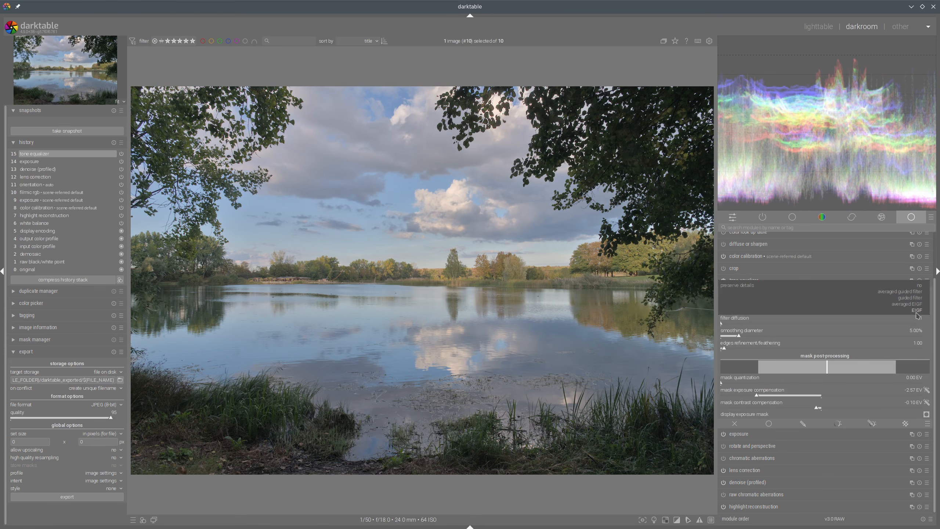
pyautogui.click(923, 302)
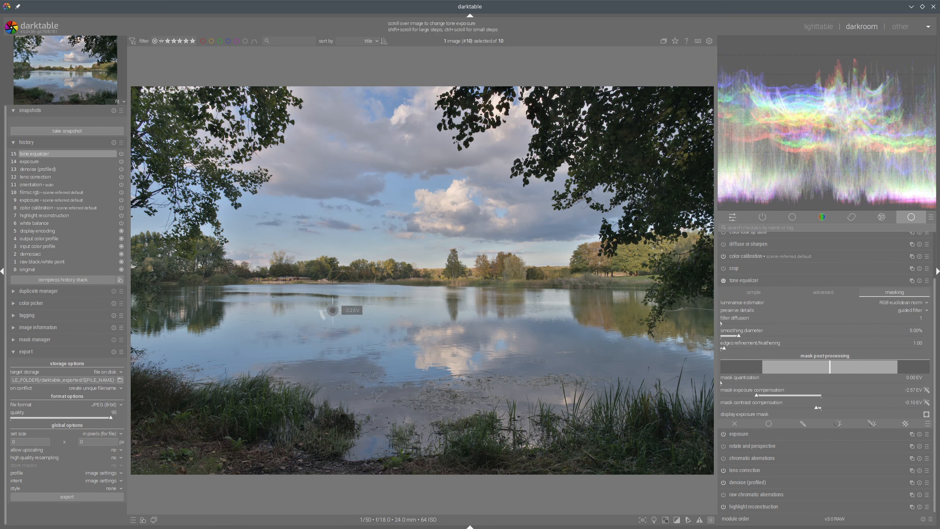
pyautogui.click(921, 315)
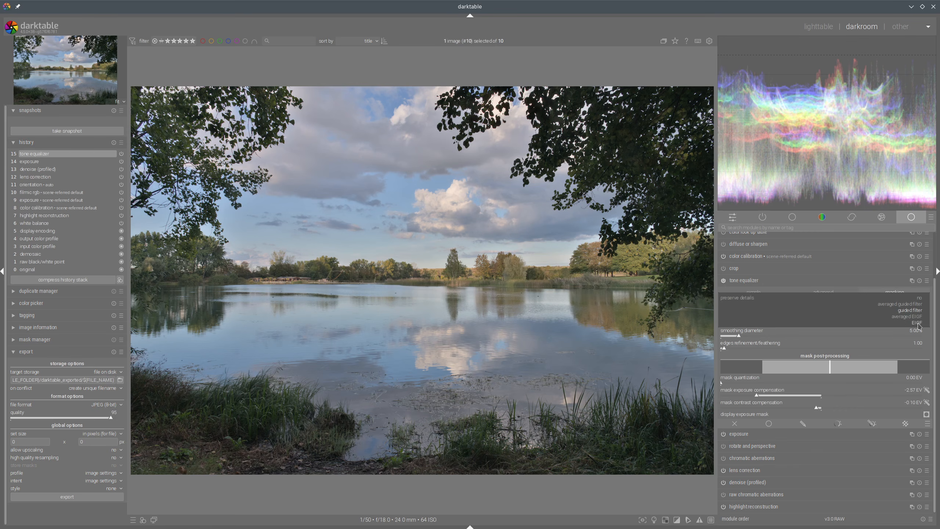
pyautogui.click(920, 323)
pyautogui.click(920, 313)
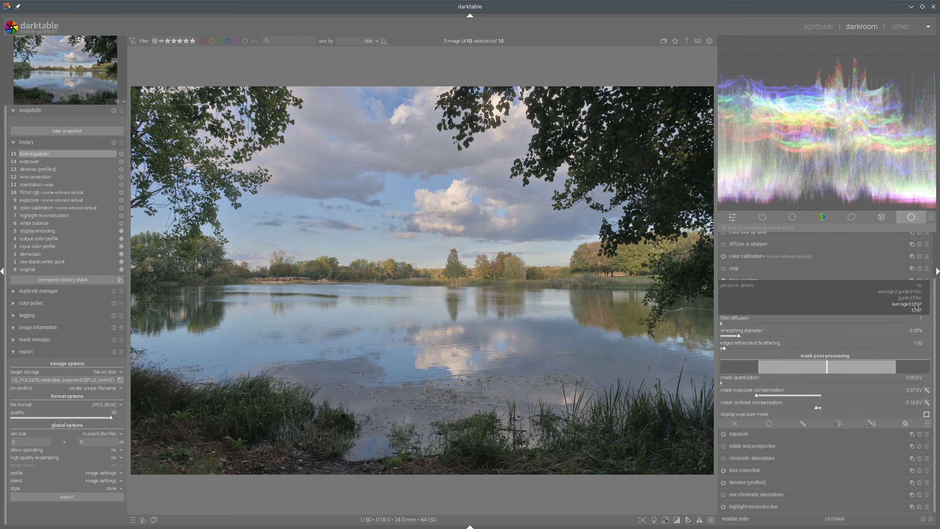
pyautogui.click(910, 298)
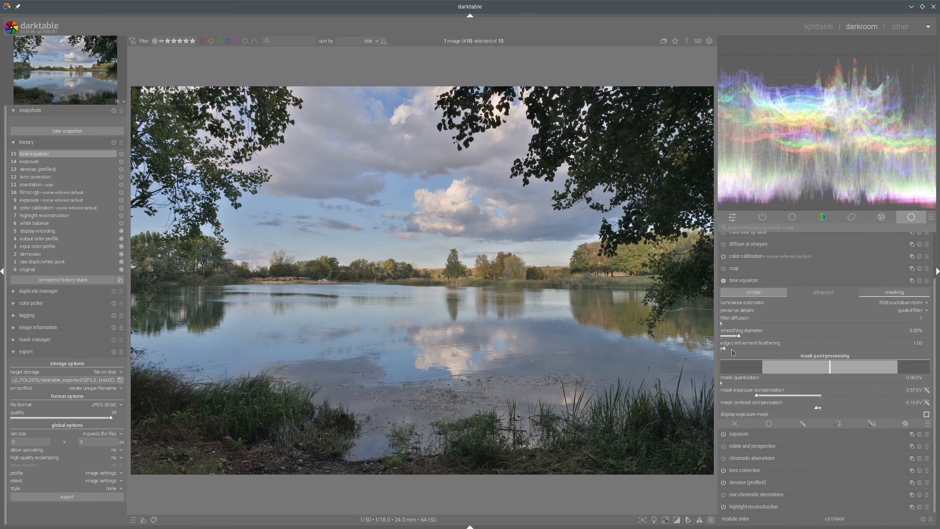
pyautogui.moveTo(732, 350); pyautogui.dragTo(737, 355)
pyautogui.click(758, 280)
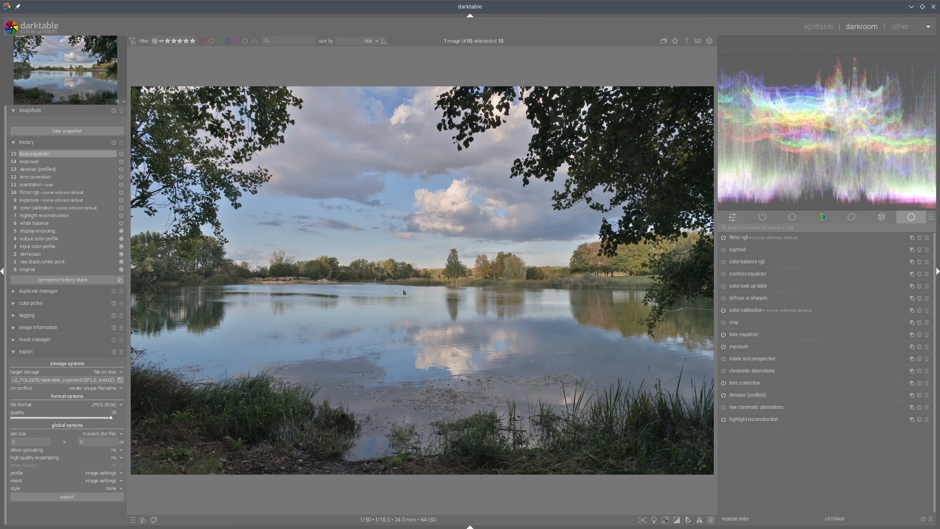
# In color balance rgb, set perceptual brilliance to -10.70% for shadows and +13.66% for highlights.
pyautogui.click(742, 261)
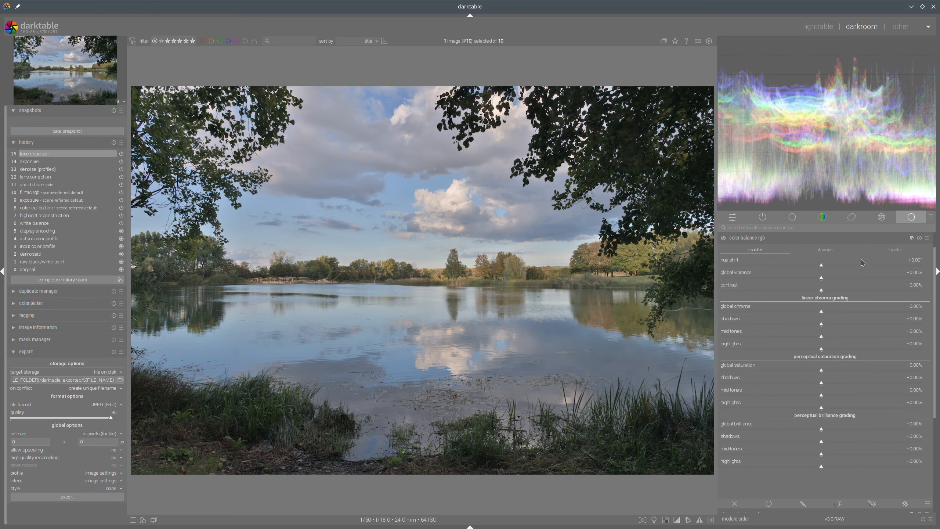
pyautogui.click(811, 441)
pyautogui.click(835, 467)
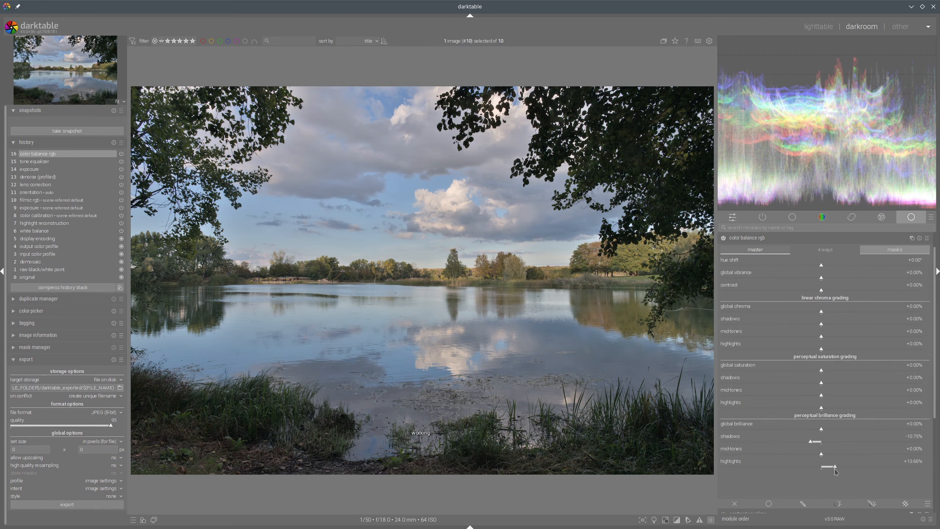
# Set color balance rgb's perceptual saturation to +69.76% for shadows, +37.34% for mid-tones and -28.96% for highlights.
pyautogui.click(892, 382)
pyautogui.click(858, 395)
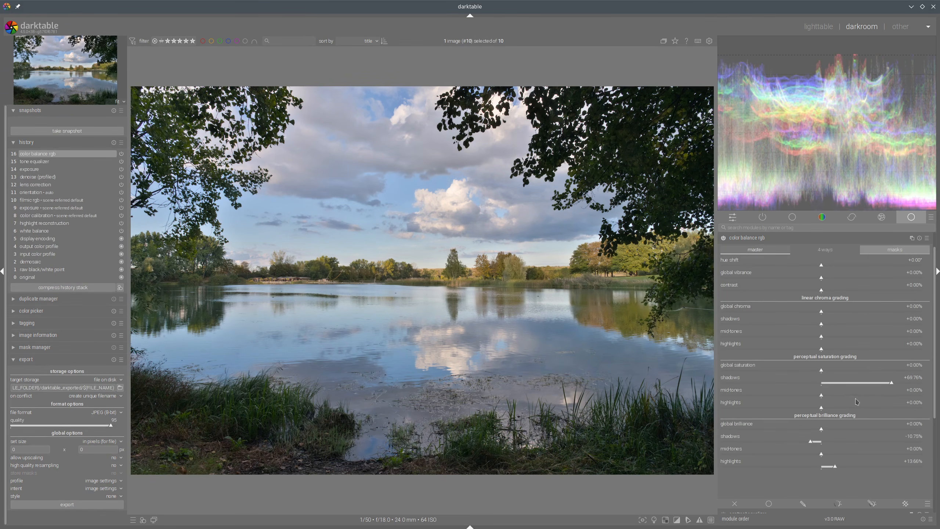
pyautogui.click(792, 408)
# Set color balance rgb's global vibrance to +20.49% and global saturation to +43.17%, and collapse the module.
pyautogui.click(862, 277)
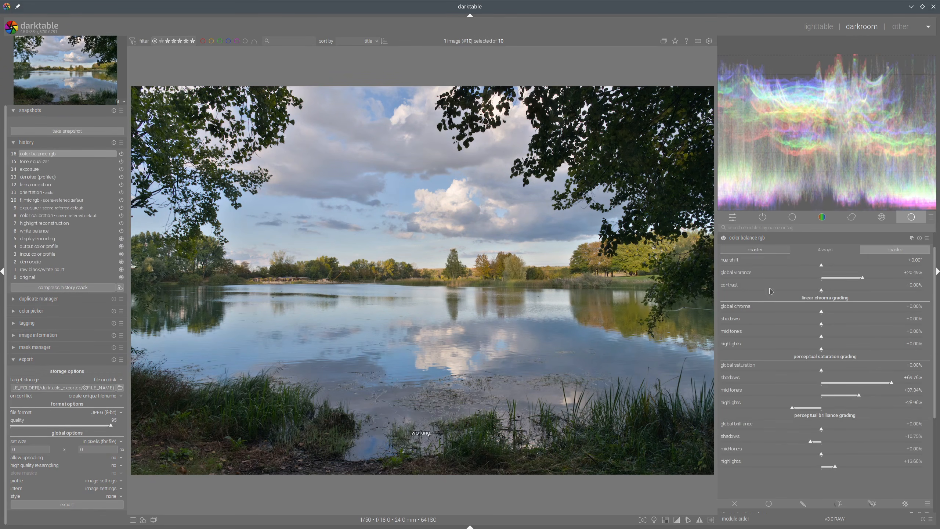
pyautogui.click(864, 371)
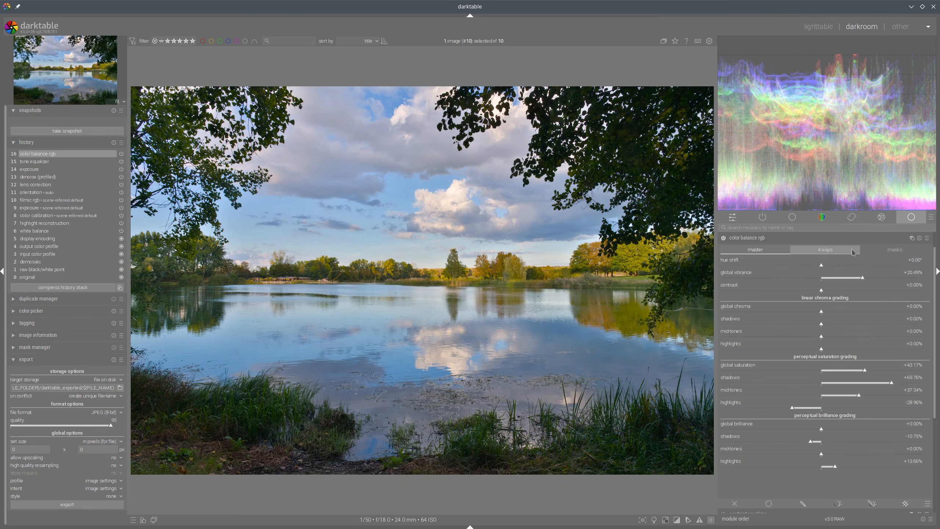
pyautogui.click(772, 242)
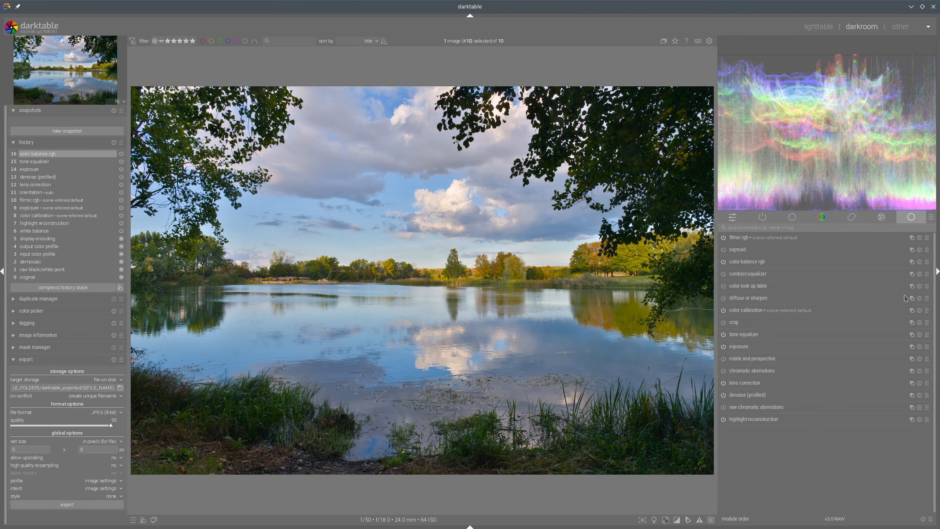
# Apply the clarity preset to the diffuse or sharpen module and examine the bright cloud.
pyautogui.click(927, 298)
pyautogui.click(862, 438)
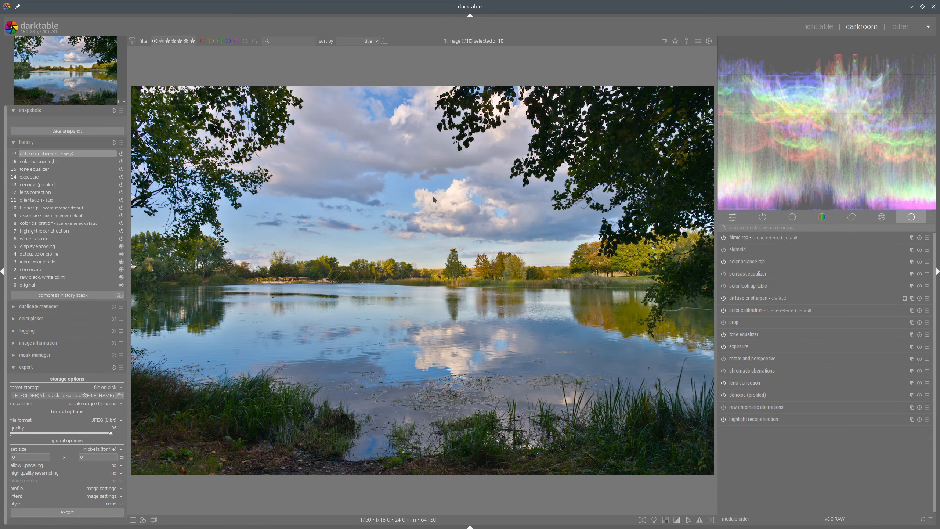
pyautogui.moveTo(420, 195)
pyautogui.mouseDown()
pyautogui.moveTo(468, 169)
pyautogui.moveTo(490, 178)
pyautogui.mouseUp()
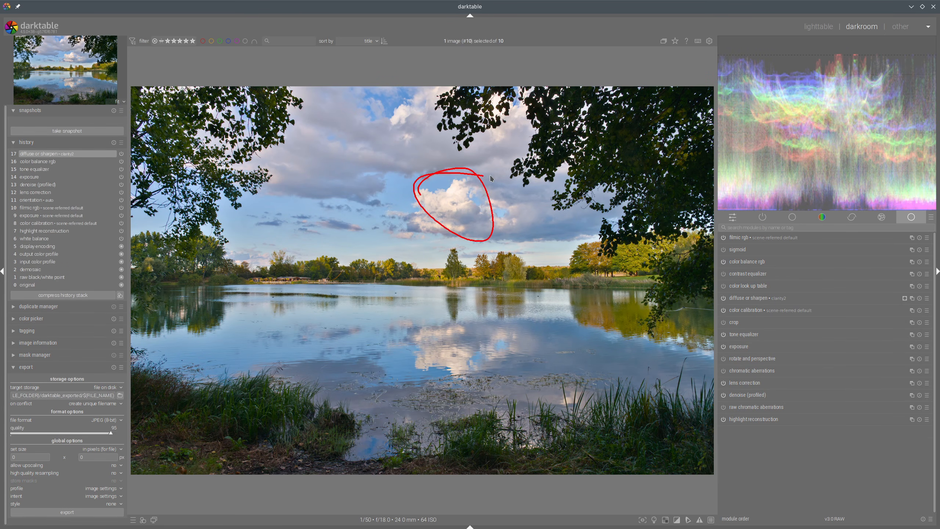
# Set filmic rgb's white relative exposure to about 5.38 EV and collapse the module.
pyautogui.click(741, 239)
pyautogui.moveTo(810, 384); pyautogui.dragTo(828, 384)
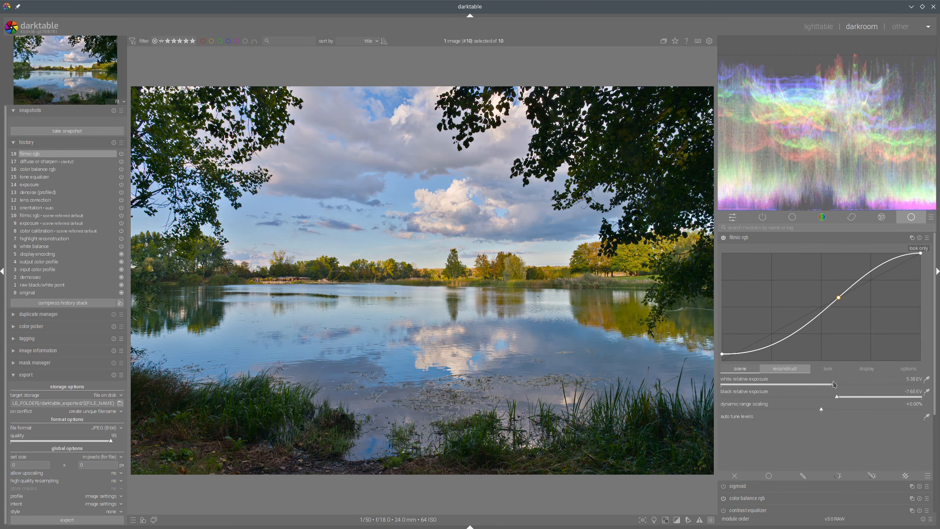
pyautogui.click(751, 238)
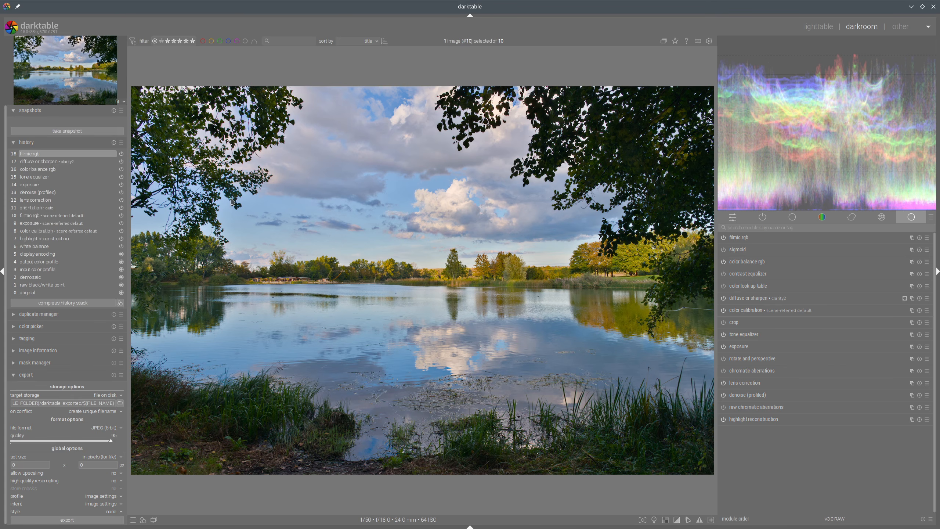
# Take a snapshot of the lens correction history state, display it, and return to the latest filmic rgb history state.
pyautogui.click(27, 200)
pyautogui.click(42, 132)
pyautogui.click(40, 123)
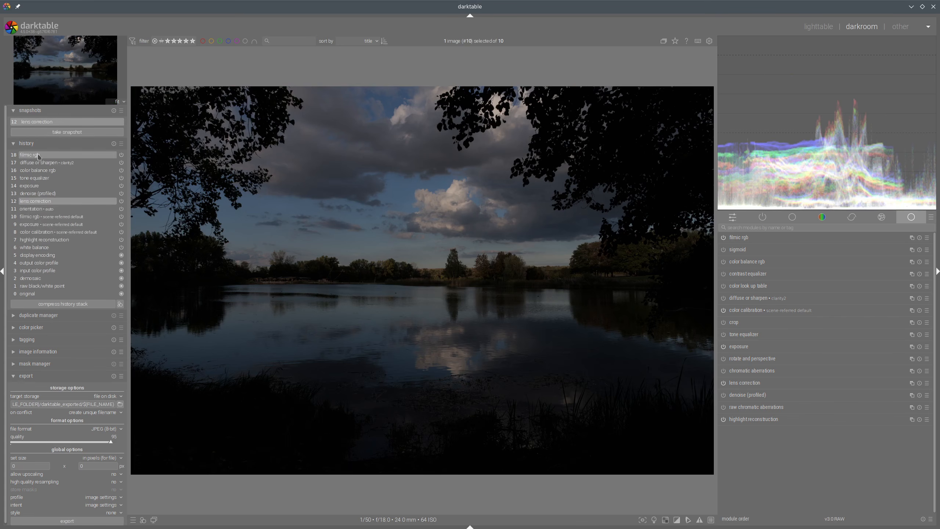
pyautogui.click(35, 156)
# Compare the finished lake edit with the lens correction snapshot by sweeping the split line across the photo.
pyautogui.moveTo(139, 222); pyautogui.dragTo(68, 214)
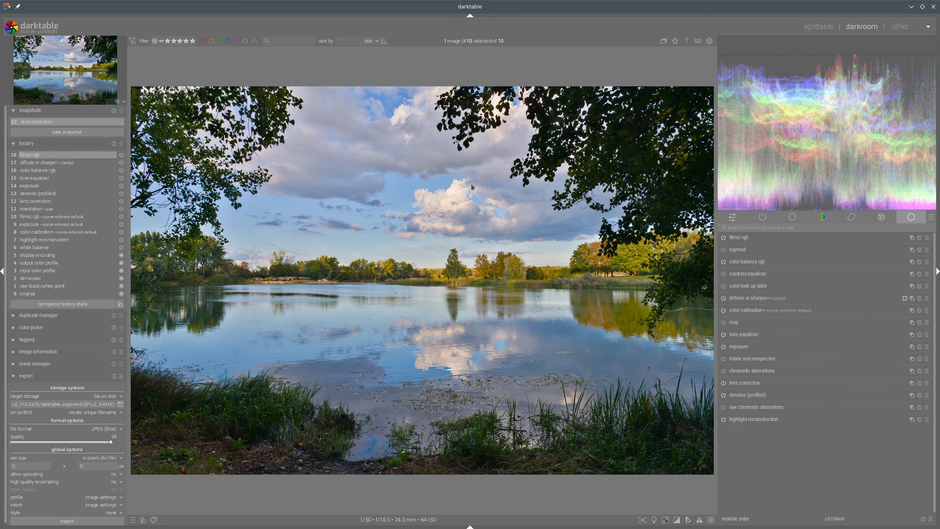
pyautogui.moveTo(409, 184)
pyautogui.mouseDown()
pyautogui.moveTo(475, 171)
pyautogui.moveTo(413, 181)
pyautogui.moveTo(435, 181)
pyautogui.mouseUp()
pyautogui.moveTo(149, 189); pyautogui.dragTo(87, 202)
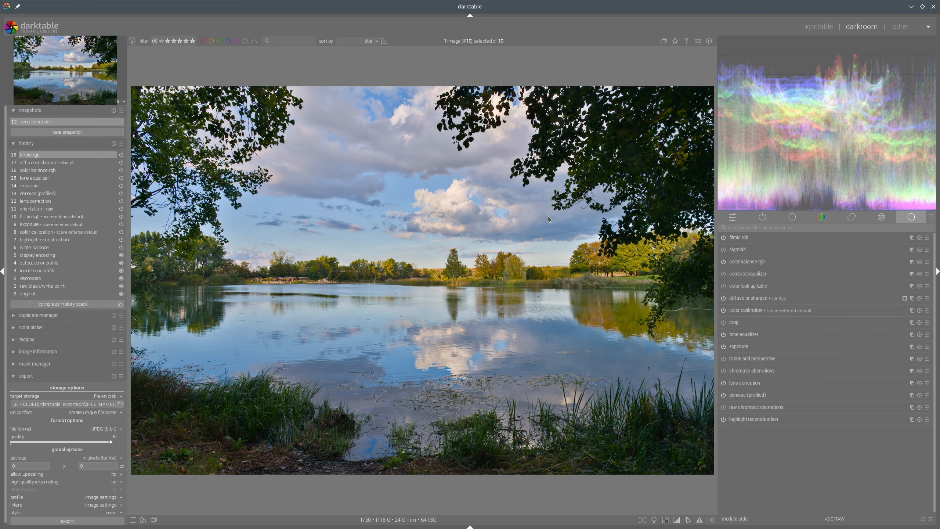